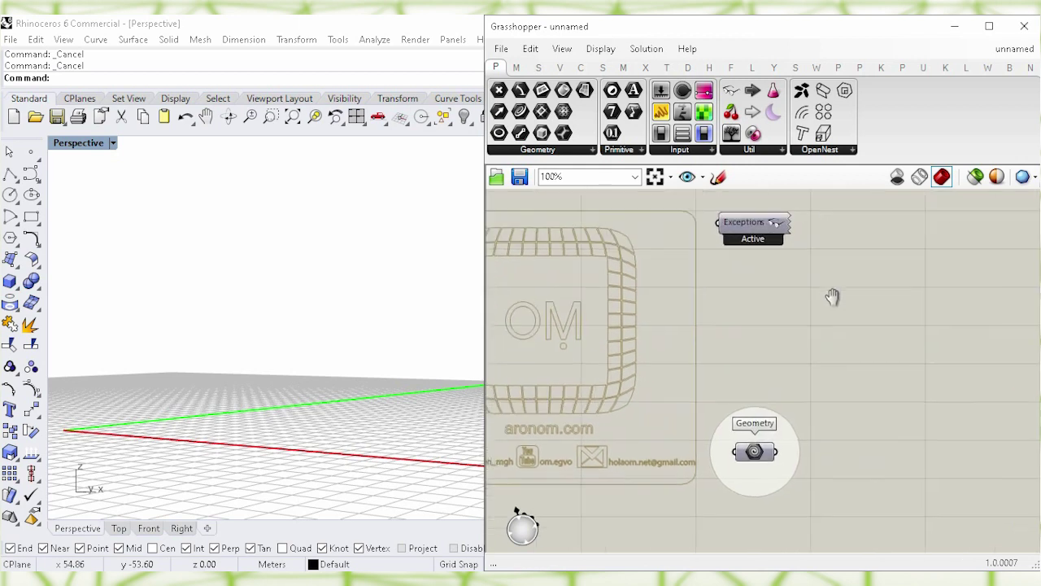
Step: Add an XZ Plane component to an empty area of the Grasshopper canvas
{"action": "right_click_drag", "start_coordinate": [878, 299], "coordinate": [614, 258]}
{"action": "scroll", "coordinate": [713, 319], "scroll_direction": "up", "scroll_amount": 4}
{"action": "double_click", "coordinate": [665, 305]}
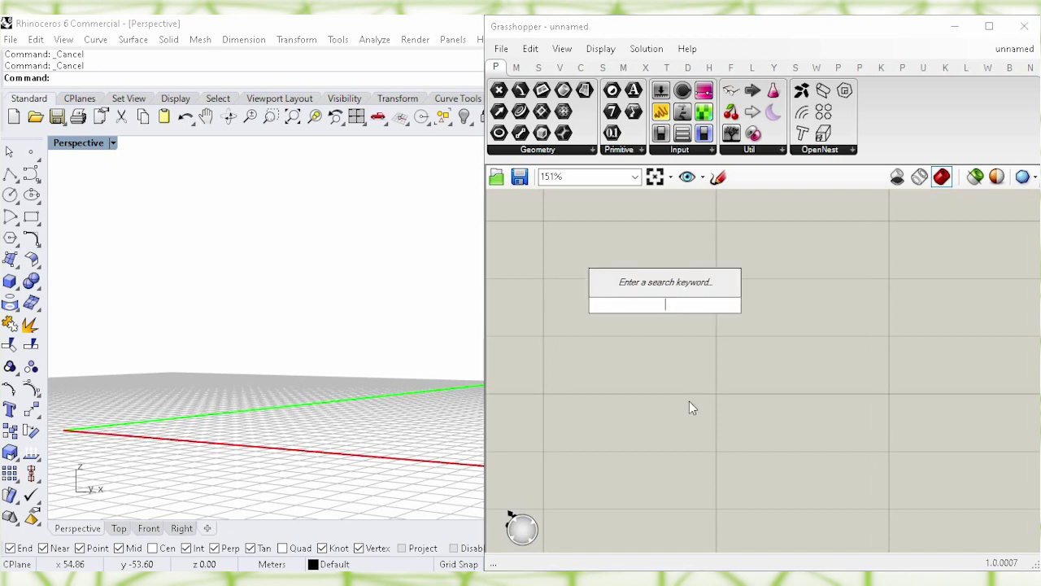
{"action": "type", "text": "xz"}
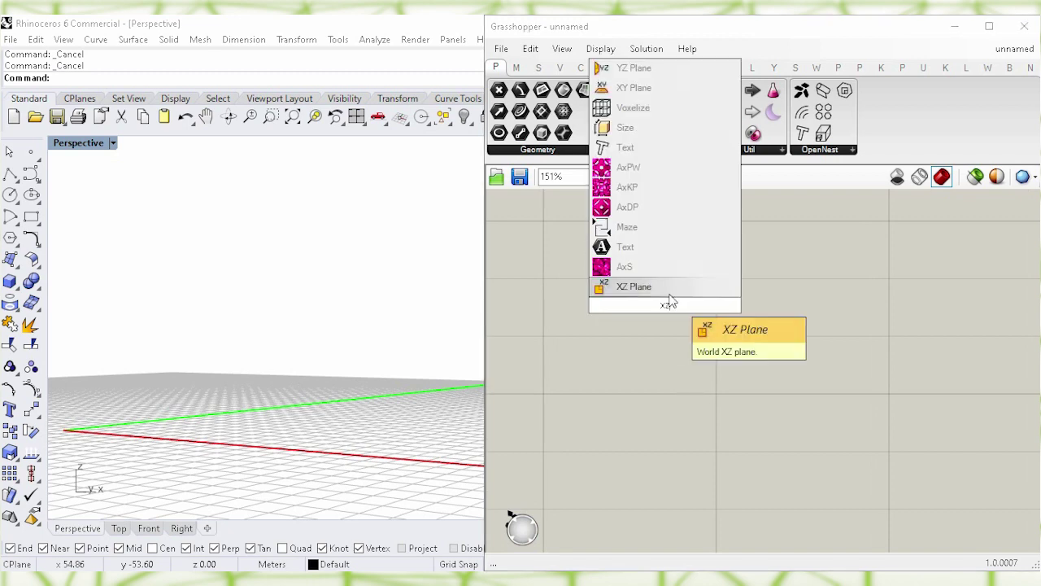
{"action": "left_click", "coordinate": [664, 291]}
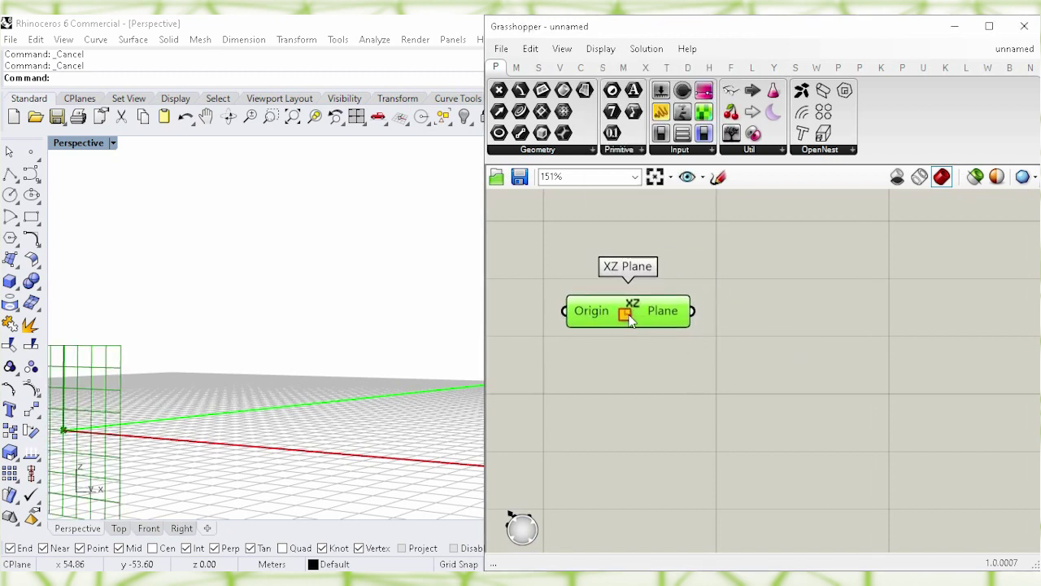
{"action": "left_click", "coordinate": [803, 439]}
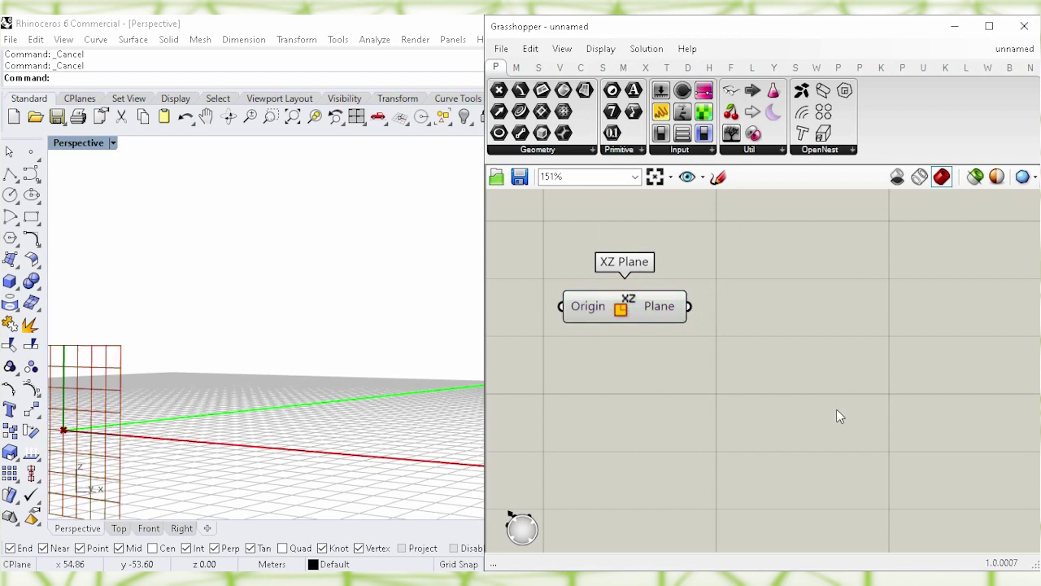
Step: Add a Plane Surface component and connect the XZ Plane output to its Plane input
{"action": "double_click", "coordinate": [836, 409]}
{"action": "type", "text": "plane surfa"}
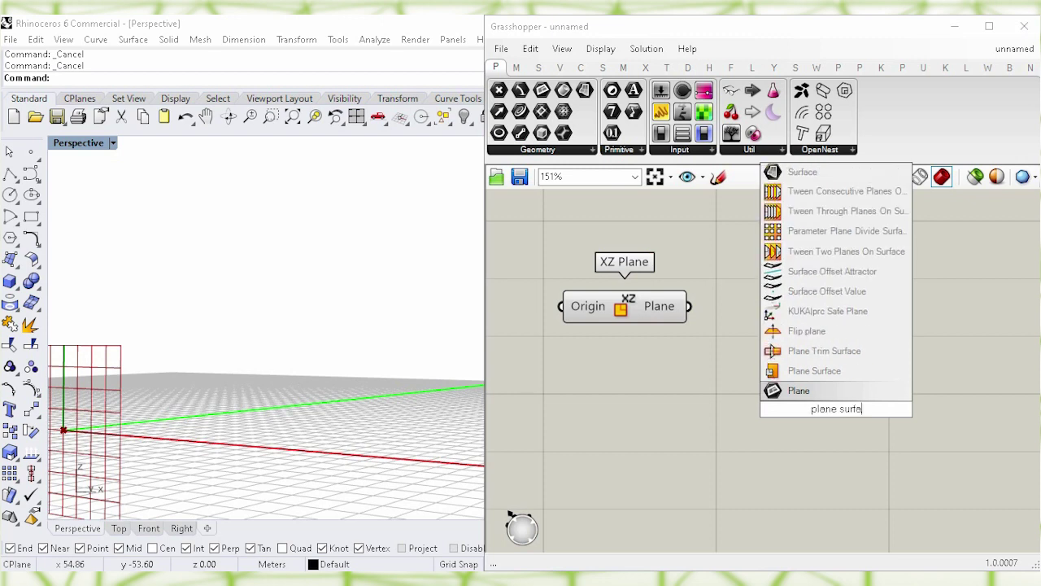
{"action": "type", "text": "ce"}
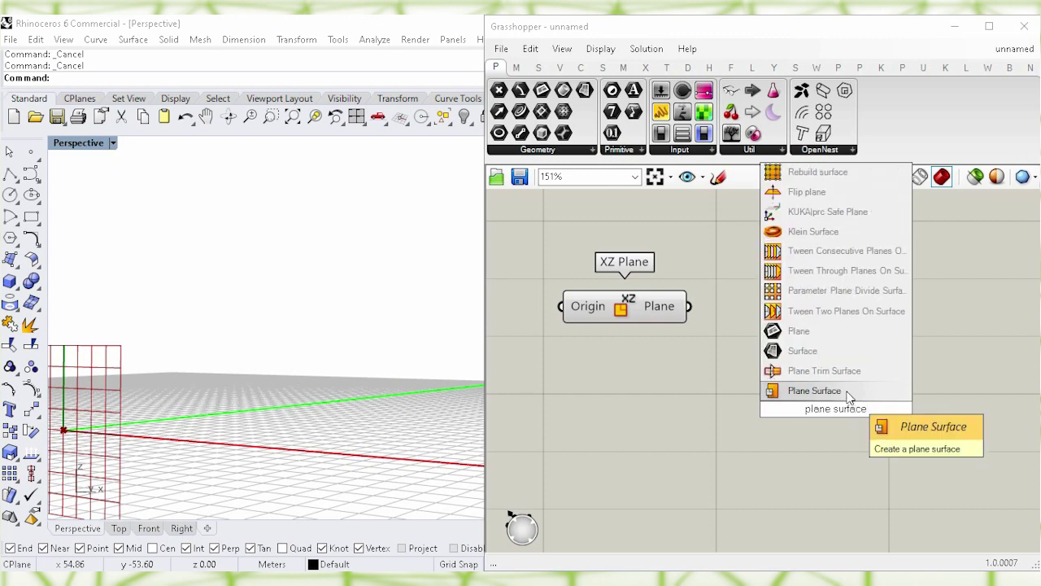
{"action": "key", "text": "Return"}
{"action": "left_click", "coordinate": [828, 416]}
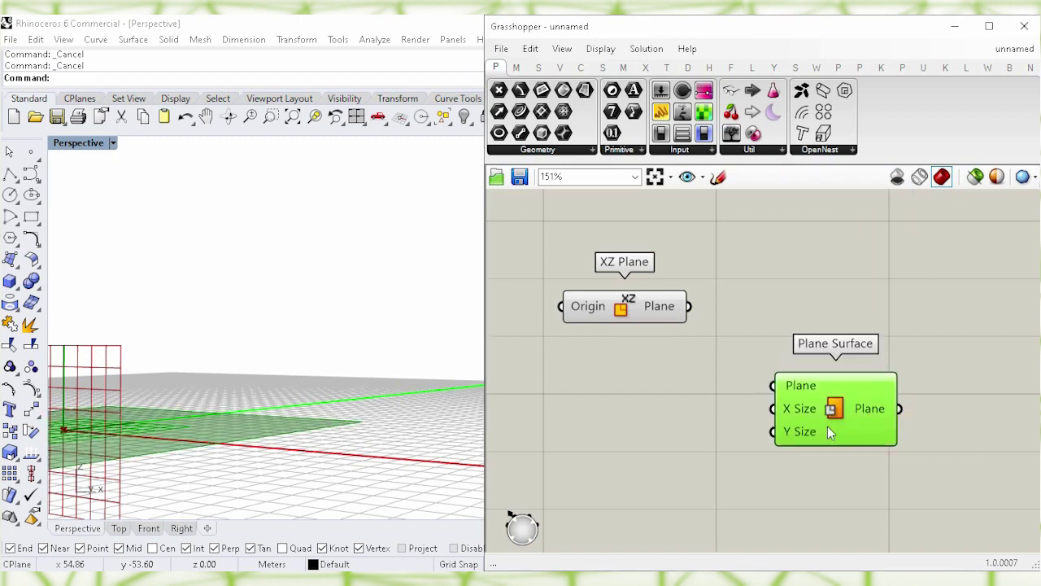
{"action": "left_click_drag", "start_coordinate": [717, 329], "coordinate": [774, 385]}
{"action": "left_click_drag", "start_coordinate": [847, 409], "coordinate": [787, 397]}
Step: Turn off the viewport preview of the XZ Plane component
{"action": "left_click", "coordinate": [698, 246]}
{"action": "left_click", "coordinate": [626, 309]}
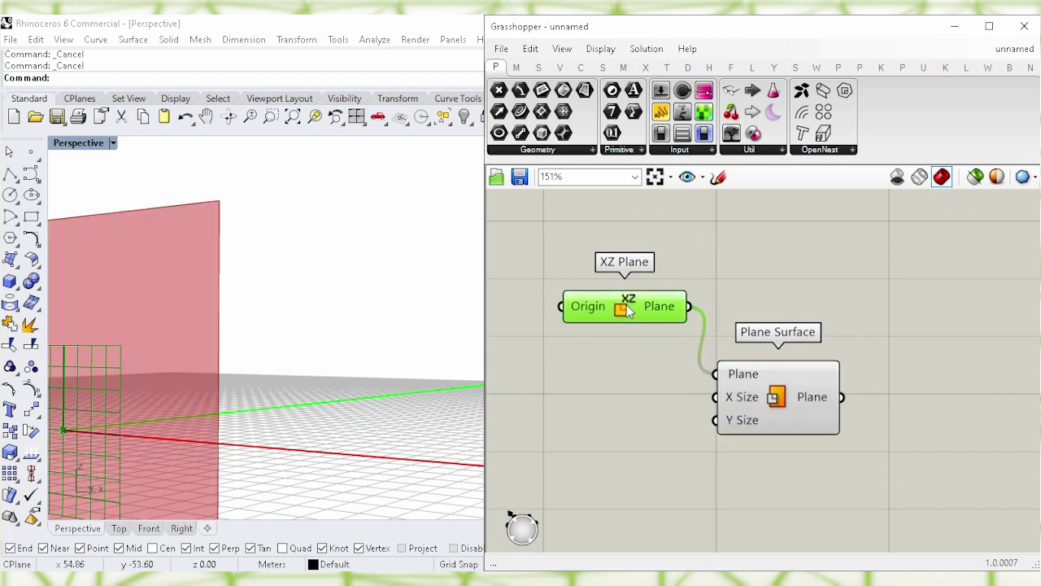
{"action": "right_click", "coordinate": [627, 309]}
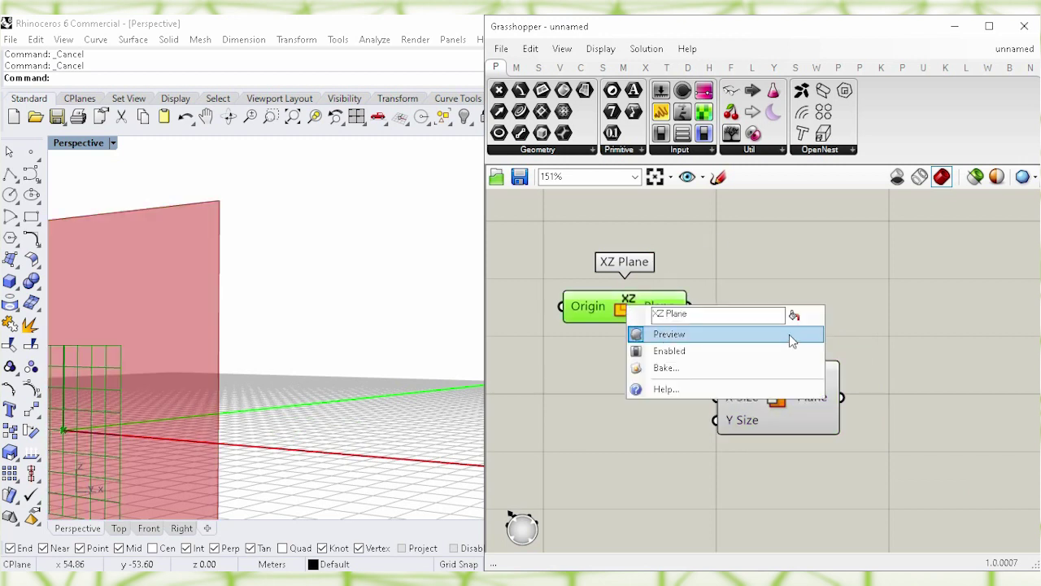
{"action": "left_click", "coordinate": [789, 334]}
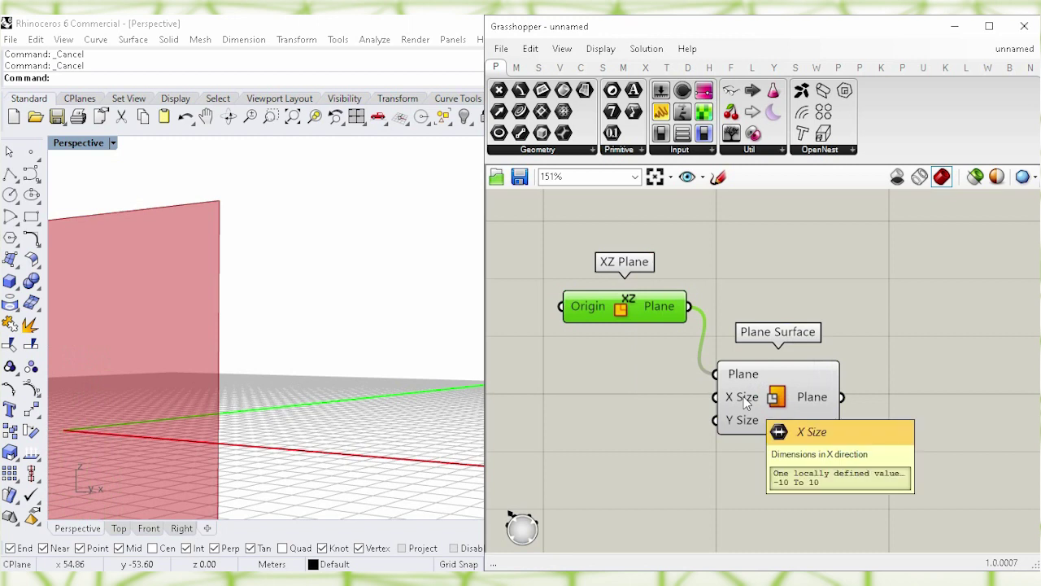
{"action": "left_click", "coordinate": [617, 409]}
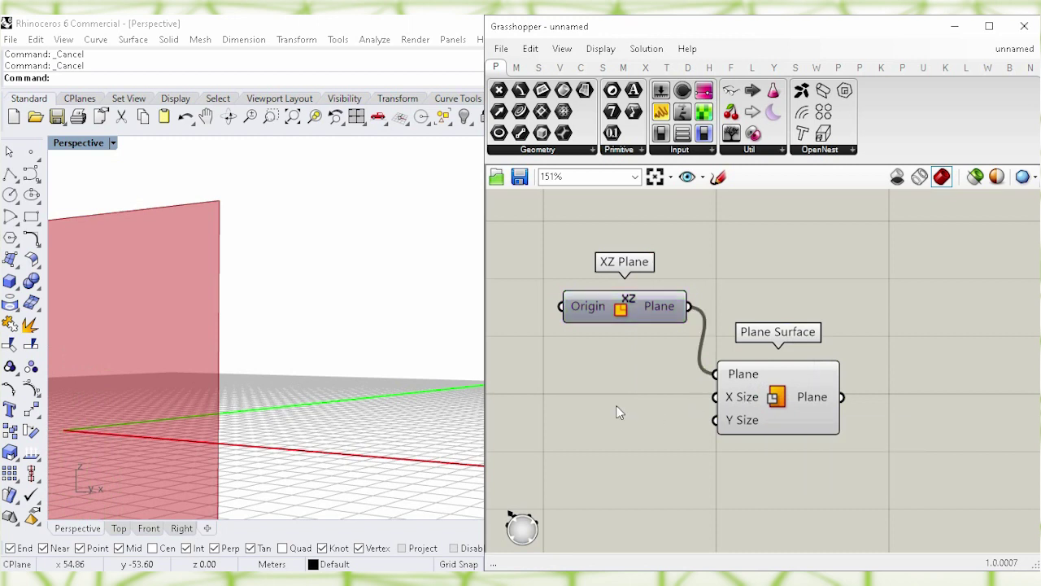
Step: Create a panel with the value 21 and connect it to the Plane Surface's X Size input
{"action": "double_click", "coordinate": [616, 411]}
{"action": "type", "text": "\"21"}
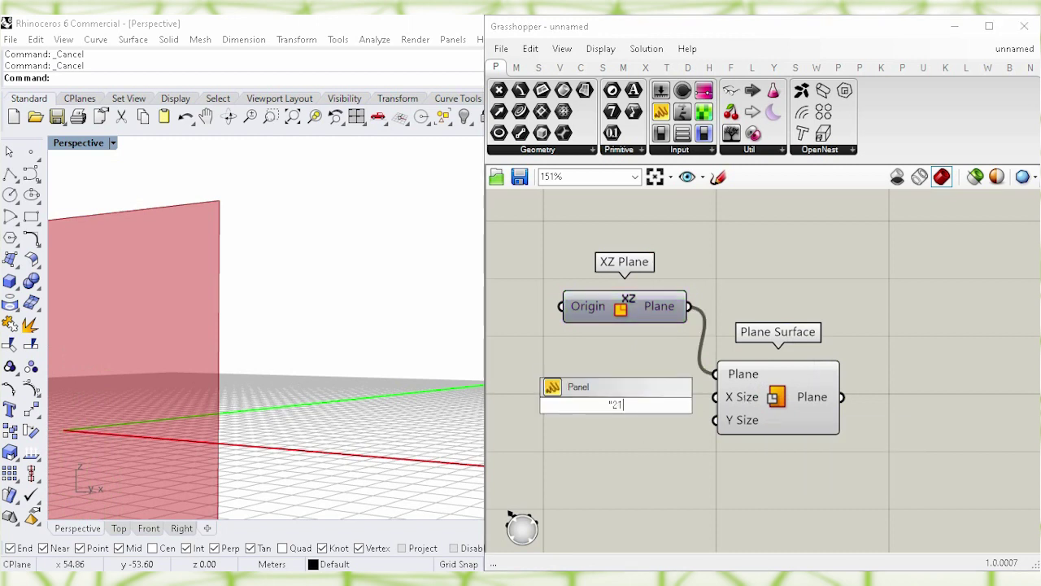
{"action": "key", "text": "Return"}
{"action": "left_click_drag", "start_coordinate": [618, 415], "coordinate": [714, 397]}
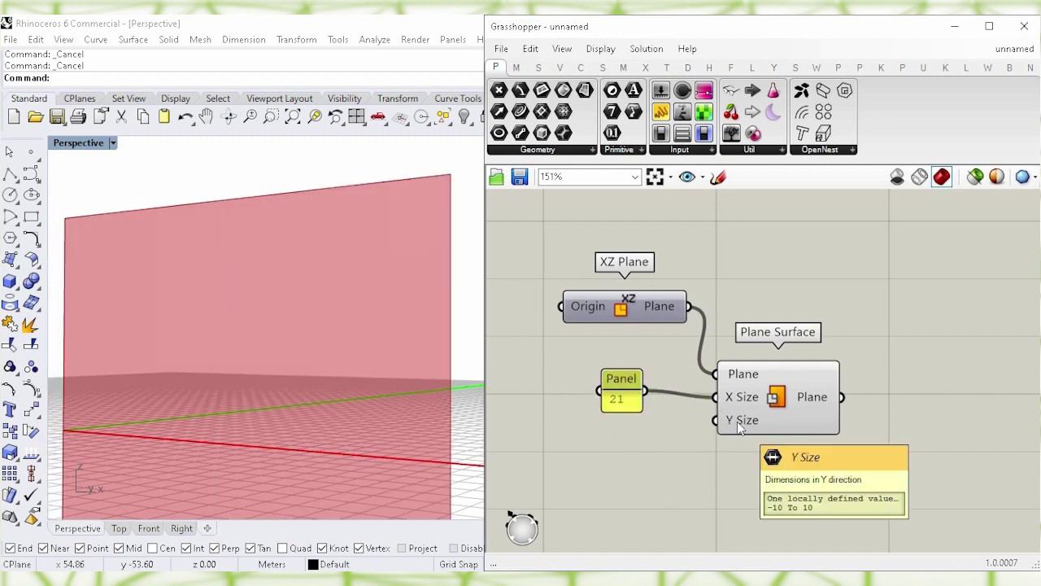
Step: Create a panel with the value 9 and connect it to the Plane Surface's Y Size input
{"action": "double_click", "coordinate": [627, 466]}
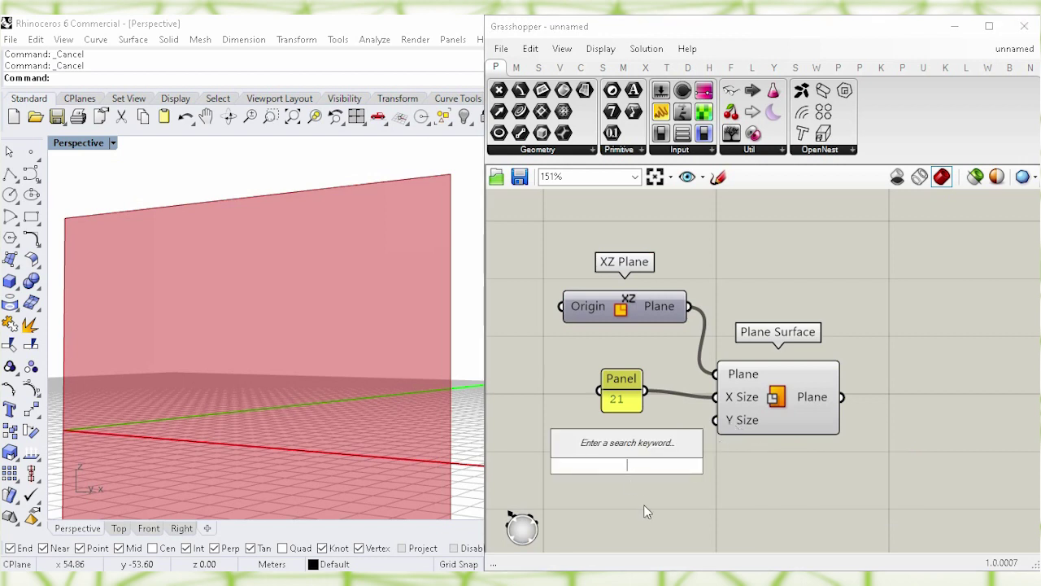
{"action": "type", "text": "\""}
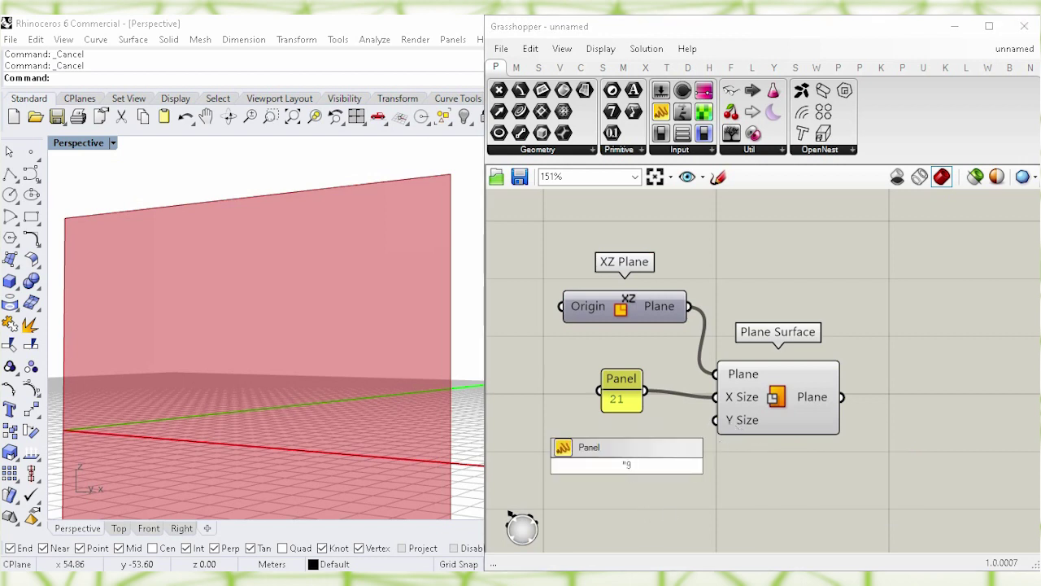
{"action": "type", "text": "9"}
{"action": "key", "text": "Return"}
{"action": "left_click_drag", "start_coordinate": [627, 475], "coordinate": [715, 420]}
Step: Turn off the viewport preview of the Plane Surface component
{"action": "left_click", "coordinate": [777, 404]}
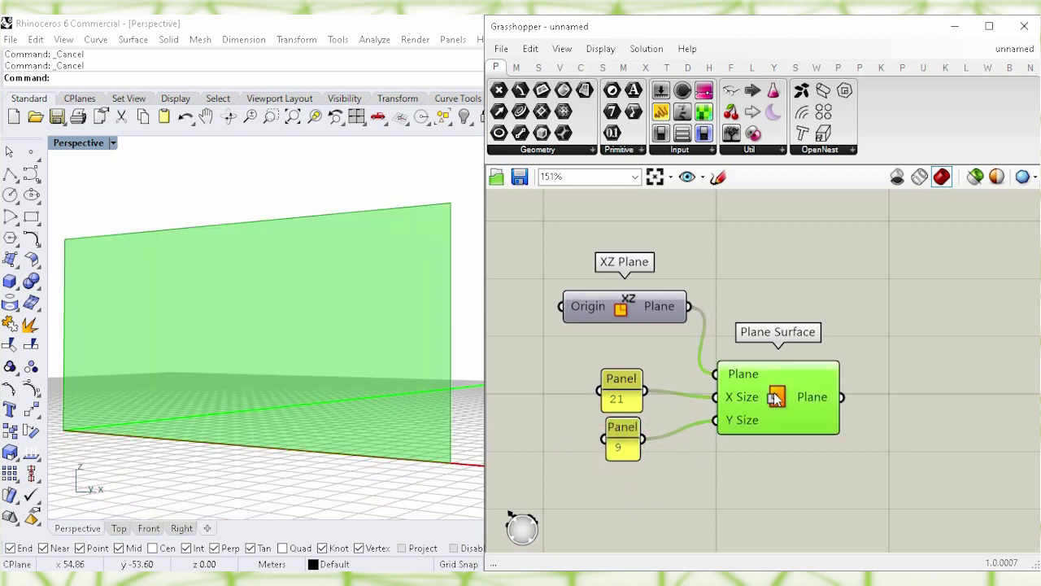
{"action": "right_click", "coordinate": [775, 397]}
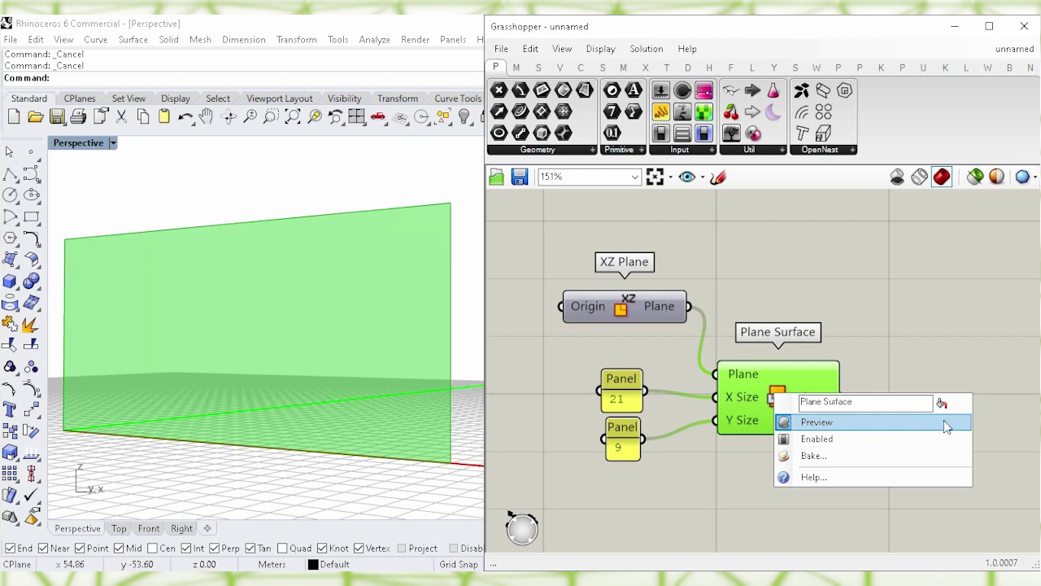
{"action": "left_click", "coordinate": [816, 422]}
Step: Add a Divide Domain² component and connect the Plane Surface output to its Domain input
{"action": "right_click_drag", "start_coordinate": [932, 368], "coordinate": [709, 298]}
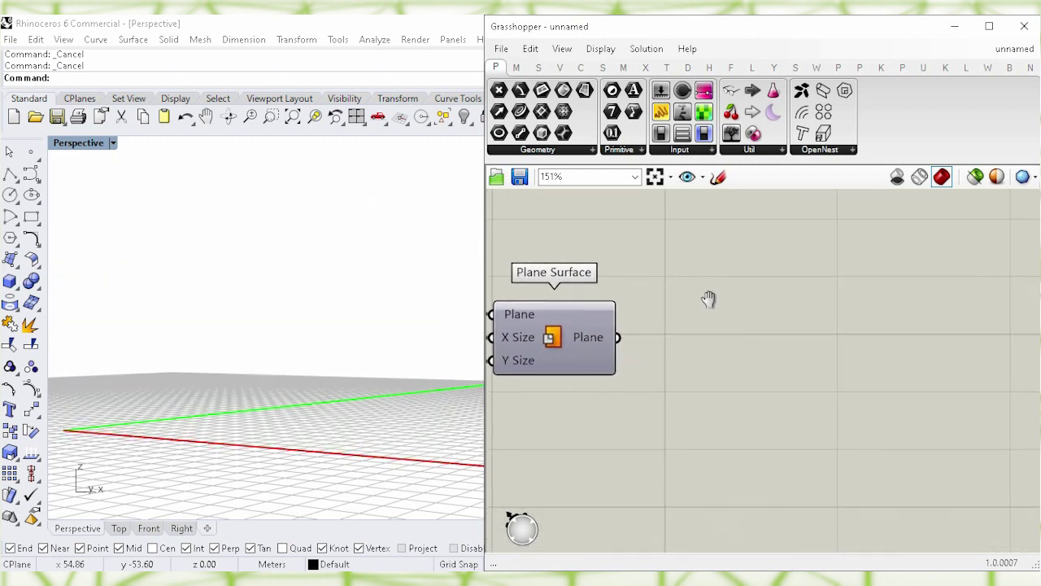
{"action": "double_click", "coordinate": [749, 366]}
{"action": "type", "text": "d"}
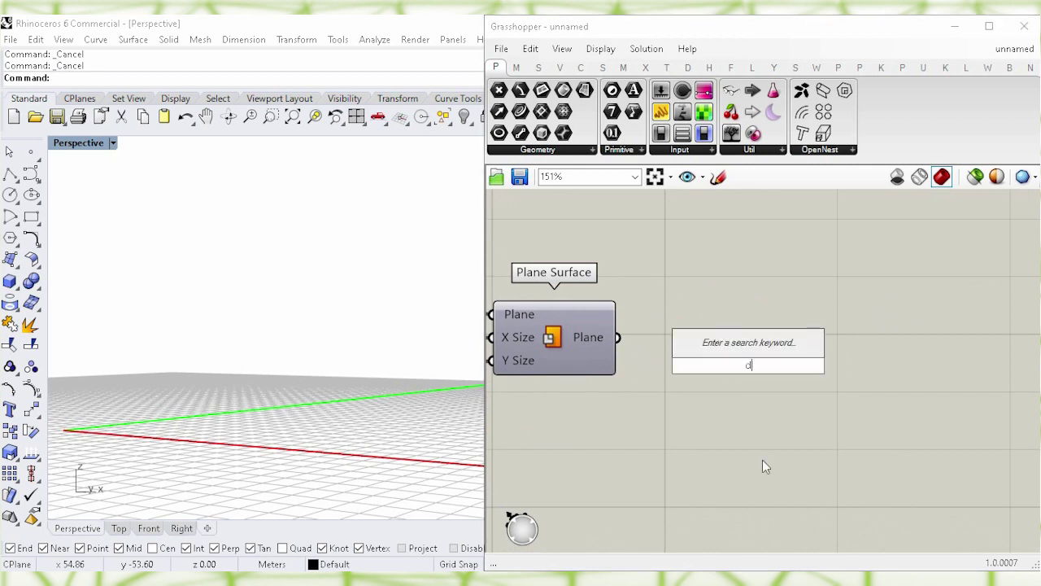
{"action": "type", "text": "ivide"}
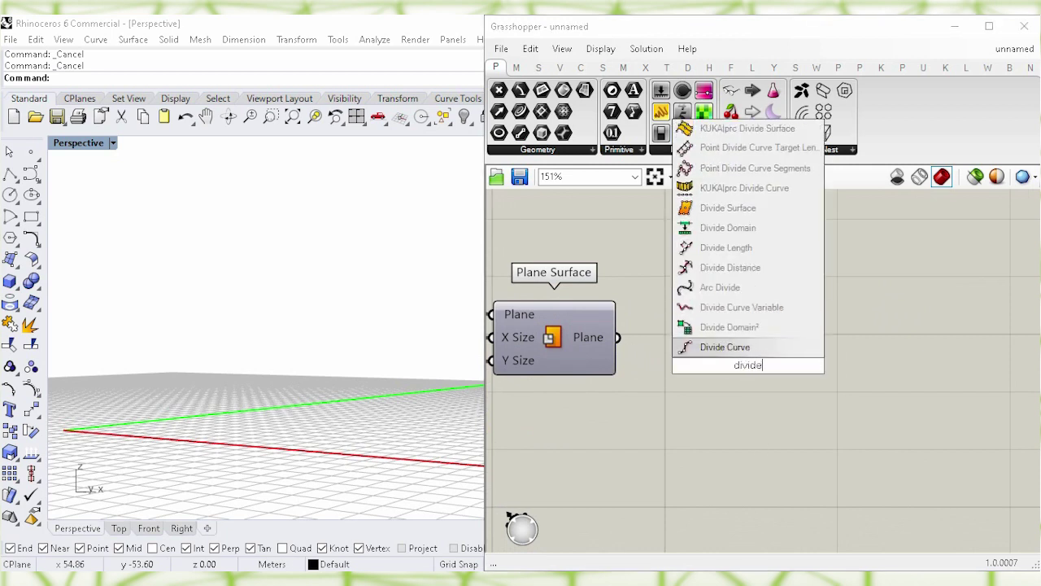
{"action": "type", "text": " do"}
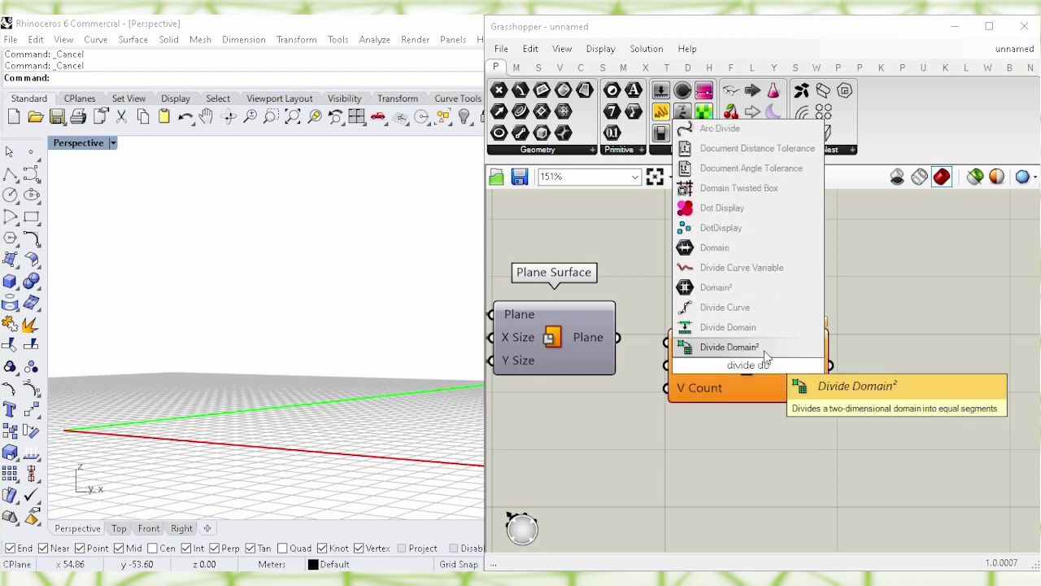
{"action": "left_click", "coordinate": [765, 356]}
{"action": "left_click_drag", "start_coordinate": [757, 366], "coordinate": [762, 392]}
{"action": "left_click_drag", "start_coordinate": [620, 337], "coordinate": [670, 369]}
{"action": "left_click_drag", "start_coordinate": [744, 391], "coordinate": [754, 418]}
{"action": "left_click", "coordinate": [672, 498]}
{"action": "right_click_drag", "start_coordinate": [672, 498], "coordinate": [667, 437]}
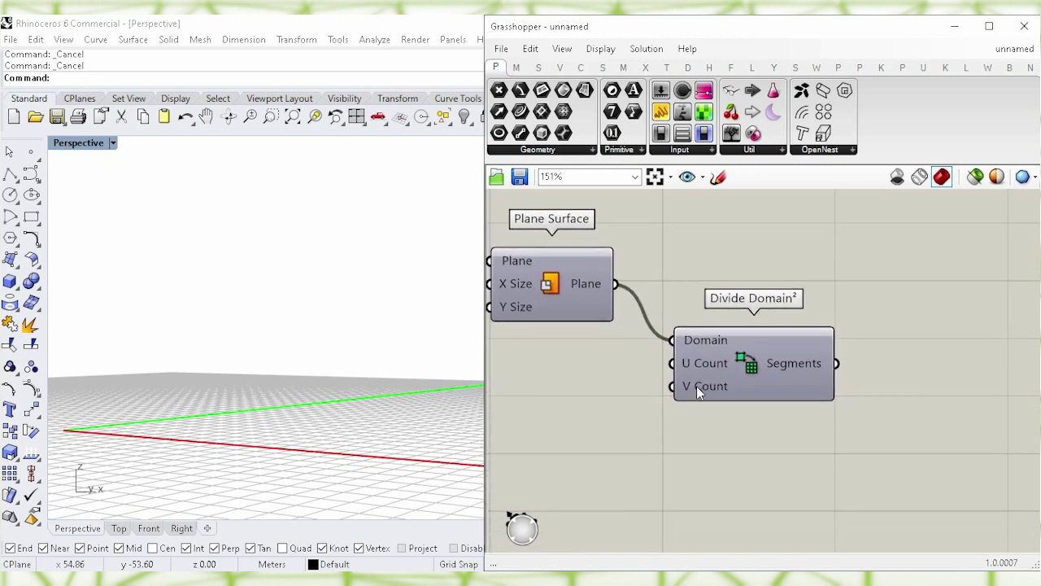
Step: Create a panel with the value 1 and connect it to Divide Domain²'s V Count input
{"action": "double_click", "coordinate": [637, 472]}
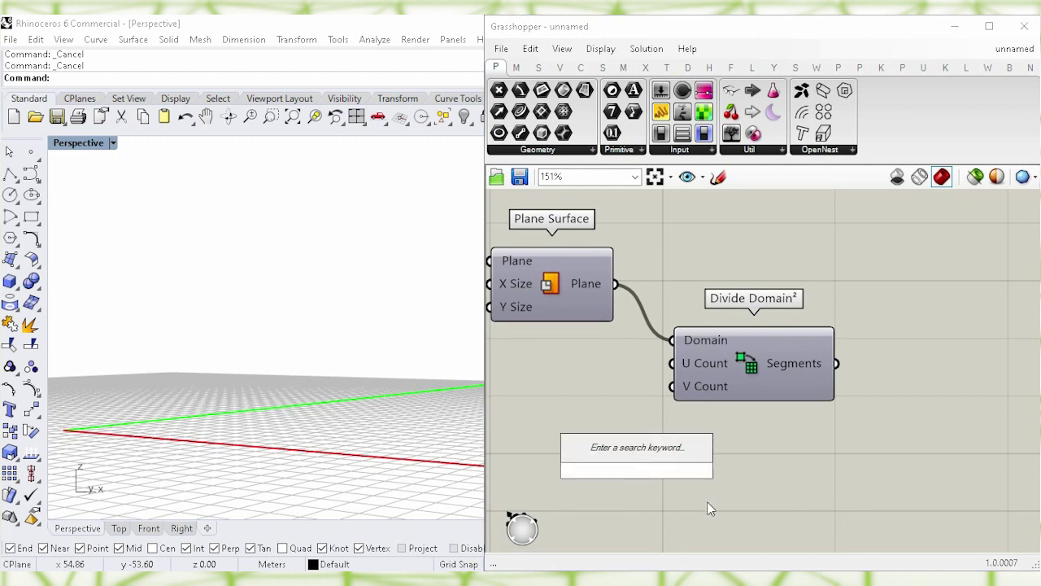
{"action": "type", "text": "\""}
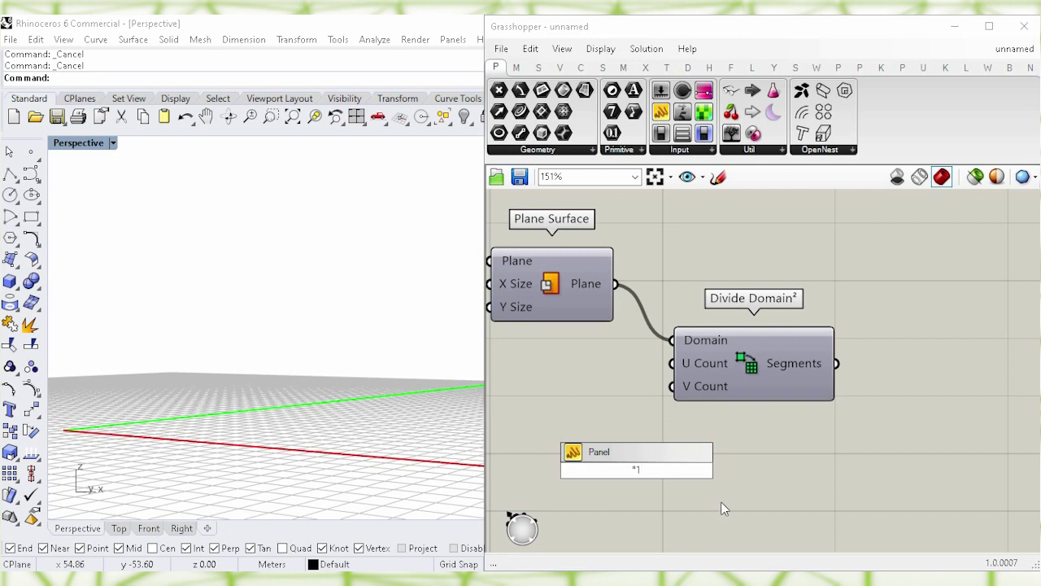
{"action": "key", "text": "Return"}
{"action": "left_click_drag", "start_coordinate": [636, 484], "coordinate": [673, 387]}
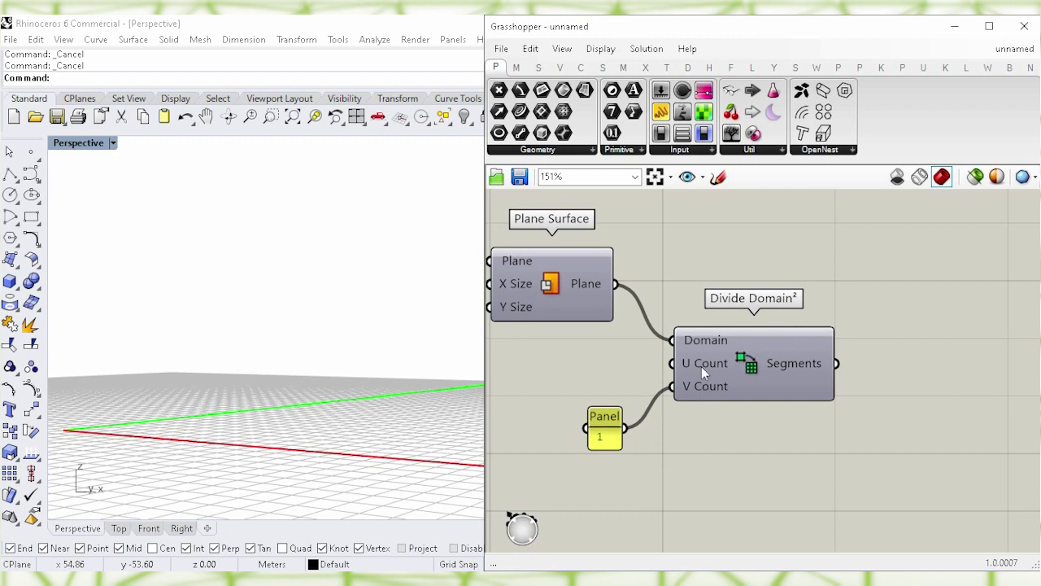
Step: Create a number slider at 24 with an upper limit of 50 and connect it to Divide Domain²'s U Count input
{"action": "mouse_move", "coordinate": [698, 366]}
{"action": "right_click_drag", "start_coordinate": [705, 477], "coordinate": [855, 474]}
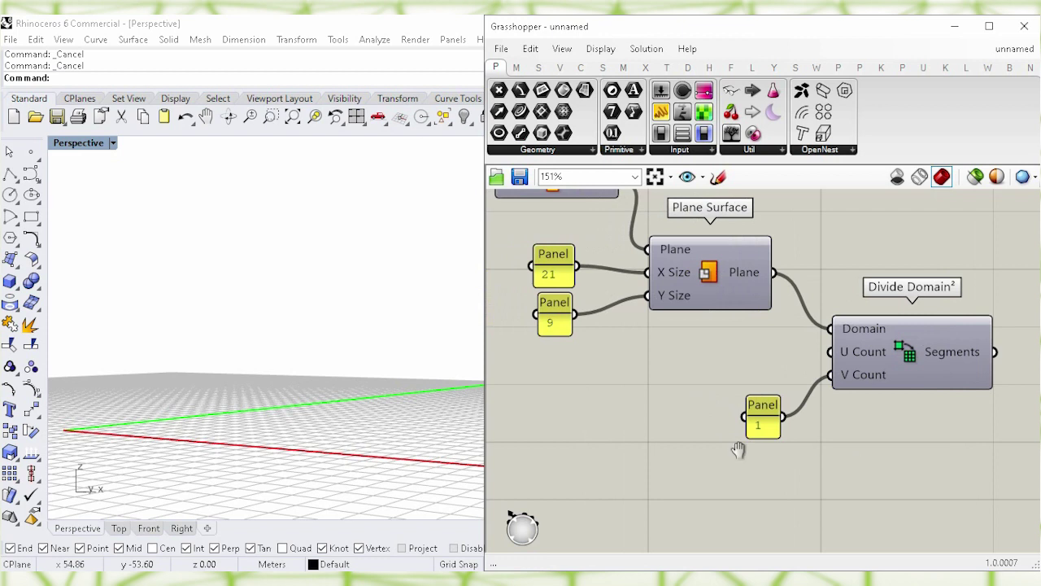
{"action": "double_click", "coordinate": [603, 402]}
{"action": "type", "text": "24"}
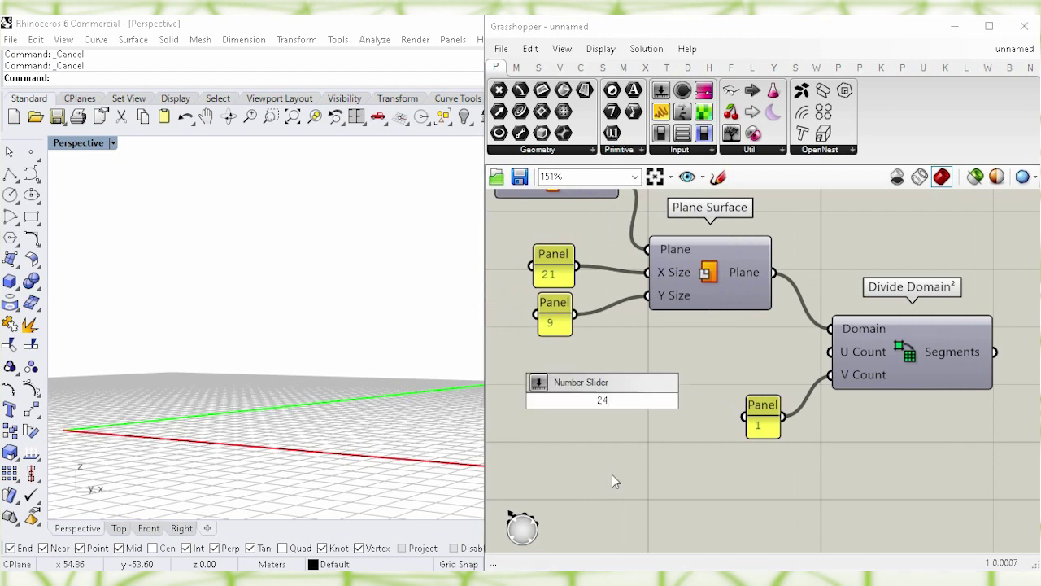
{"action": "type", "text": "<50"}
{"action": "key", "text": "Return"}
{"action": "left_click_drag", "start_coordinate": [638, 401], "coordinate": [724, 355]}
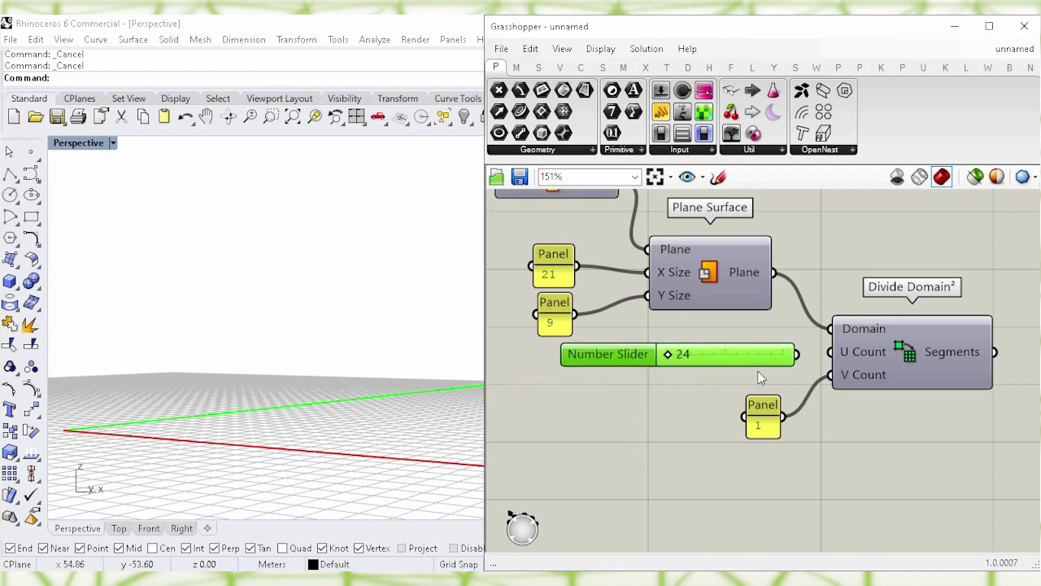
{"action": "left_click_drag", "start_coordinate": [797, 355], "coordinate": [829, 351]}
{"action": "left_click", "coordinate": [870, 426]}
Step: Add an Isotrim component and connect the Divide Domain² Segments output to its Domain input
{"action": "right_click_drag", "start_coordinate": [915, 435], "coordinate": [688, 455]}
{"action": "right_click_drag", "start_coordinate": [855, 405], "coordinate": [742, 411]}
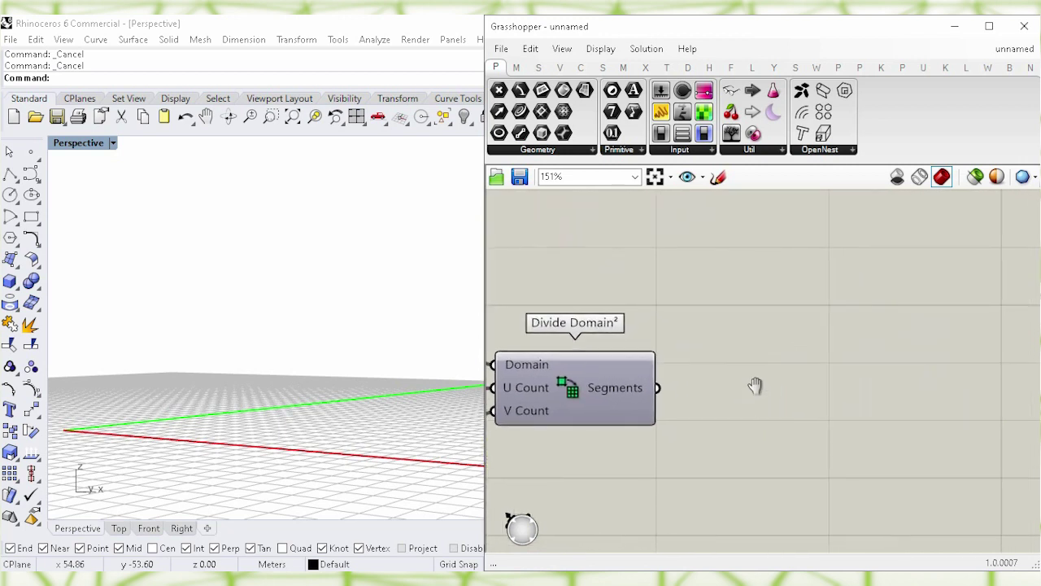
{"action": "double_click", "coordinate": [764, 296]}
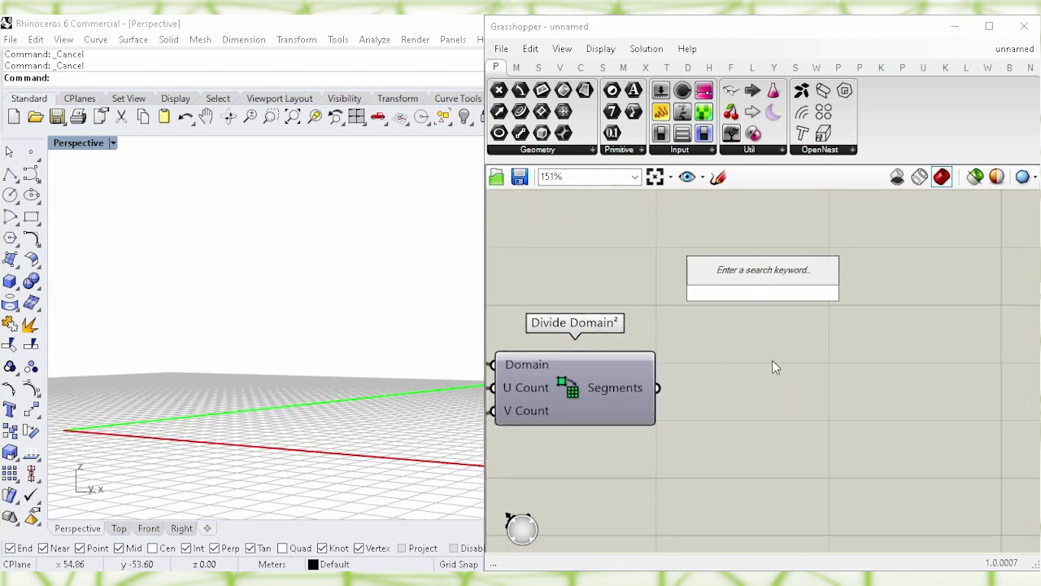
{"action": "type", "text": "isotri"}
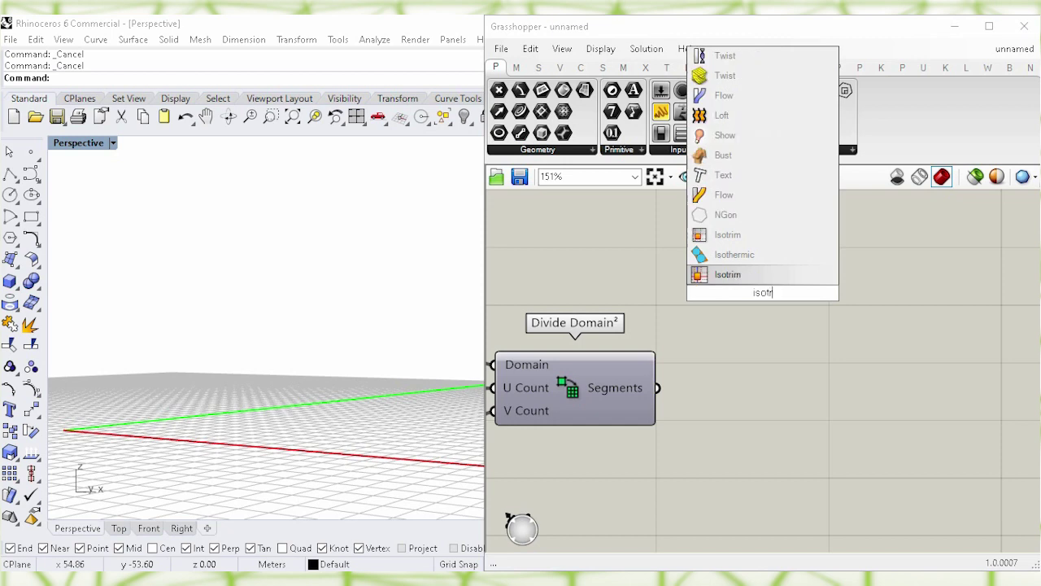
{"action": "type", "text": "m"}
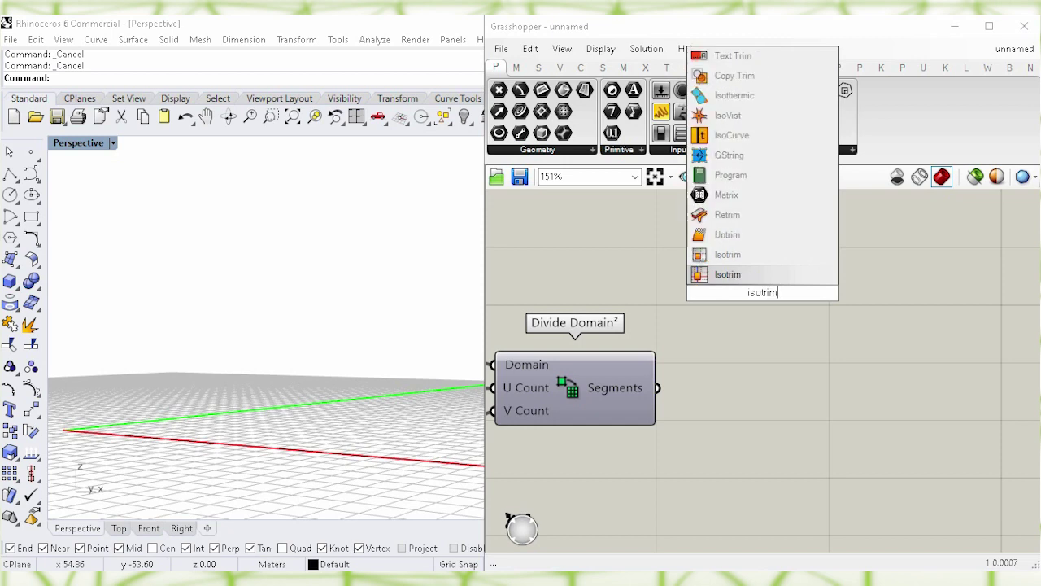
{"action": "left_click", "coordinate": [811, 255]}
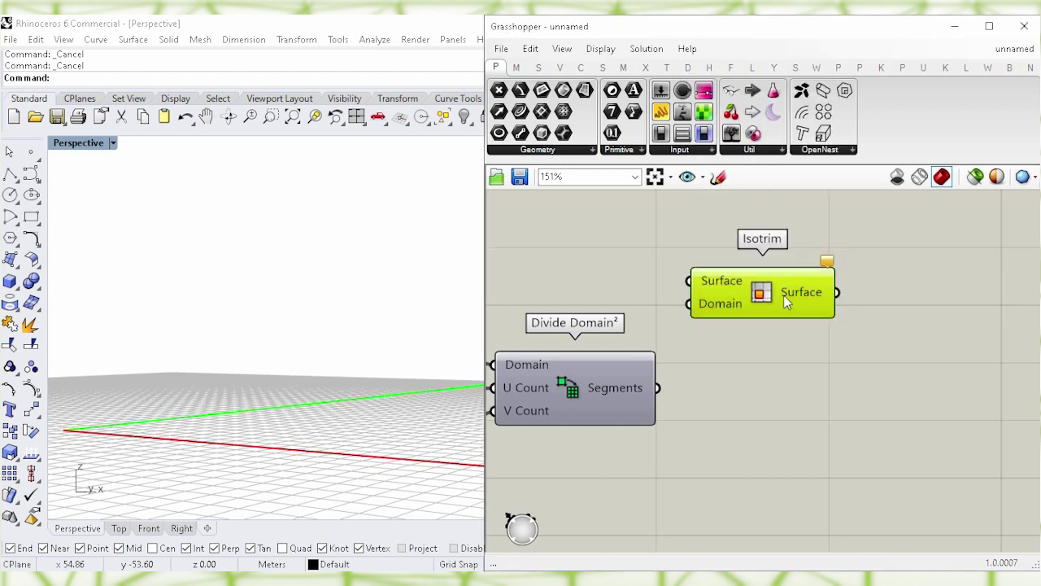
{"action": "left_click", "coordinate": [717, 380]}
{"action": "left_click_drag", "start_coordinate": [658, 387], "coordinate": [689, 303]}
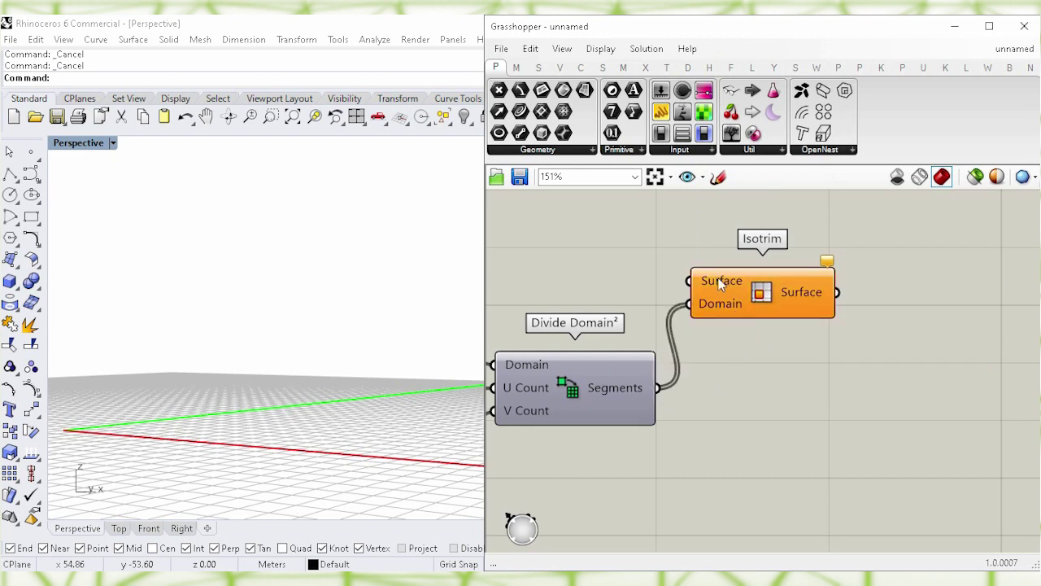
Step: Connect the Plane Surface output to Isotrim's Surface input and shift Isotrim down to straighten the wire
{"action": "right_click_drag", "start_coordinate": [637, 262], "coordinate": [773, 271]}
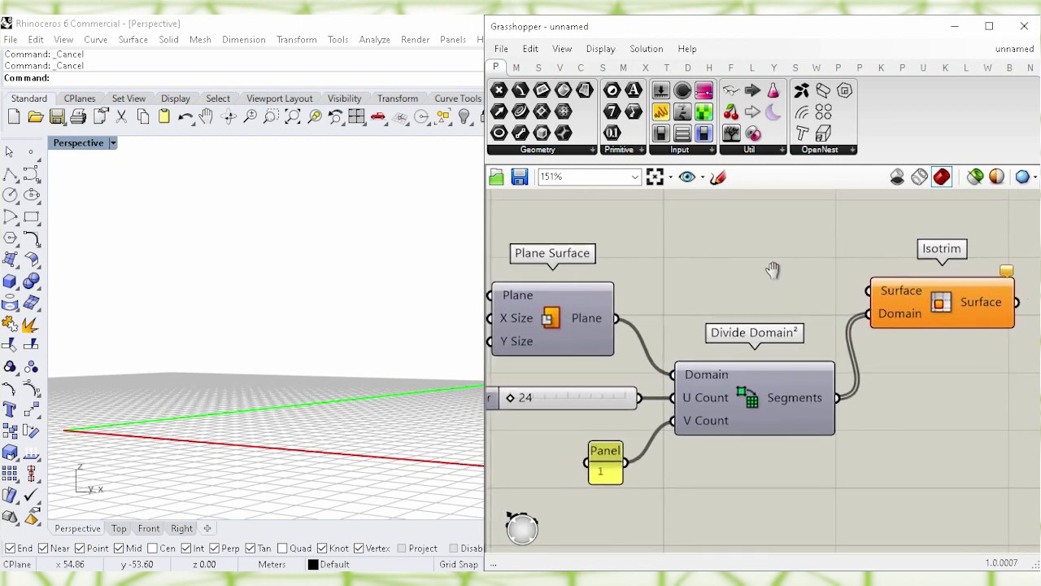
{"action": "left_click", "coordinate": [558, 318]}
{"action": "left_click_drag", "start_coordinate": [622, 315], "coordinate": [868, 290]}
{"action": "left_click", "coordinate": [762, 254]}
{"action": "left_click_drag", "start_coordinate": [933, 316], "coordinate": [927, 340]}
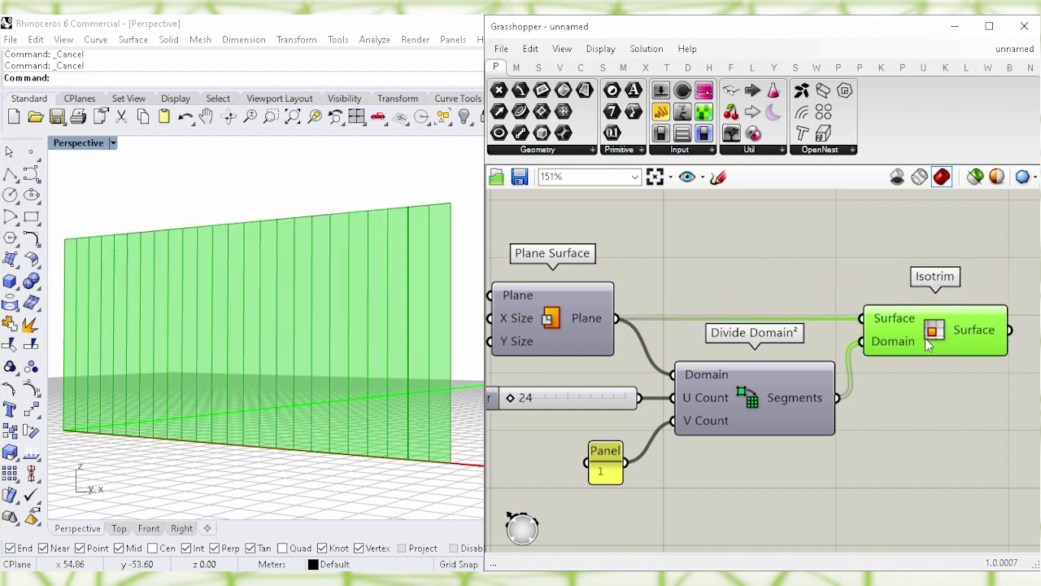
Step: Turn off the viewport preview of the Isotrim component
{"action": "left_click", "coordinate": [940, 382]}
{"action": "right_click_drag", "start_coordinate": [942, 383], "coordinate": [761, 419]}
{"action": "left_click", "coordinate": [773, 366]}
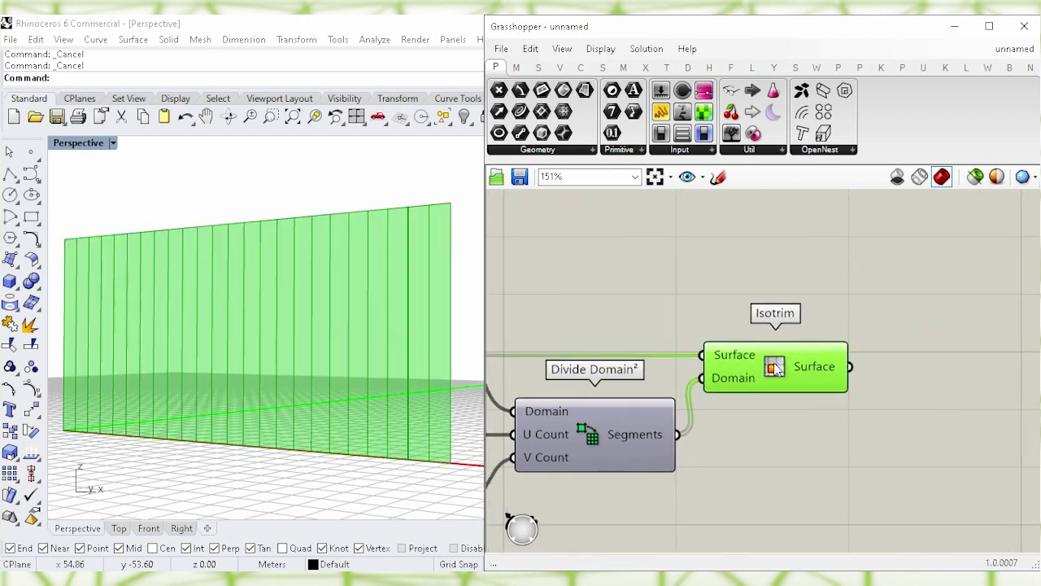
{"action": "right_click", "coordinate": [774, 365]}
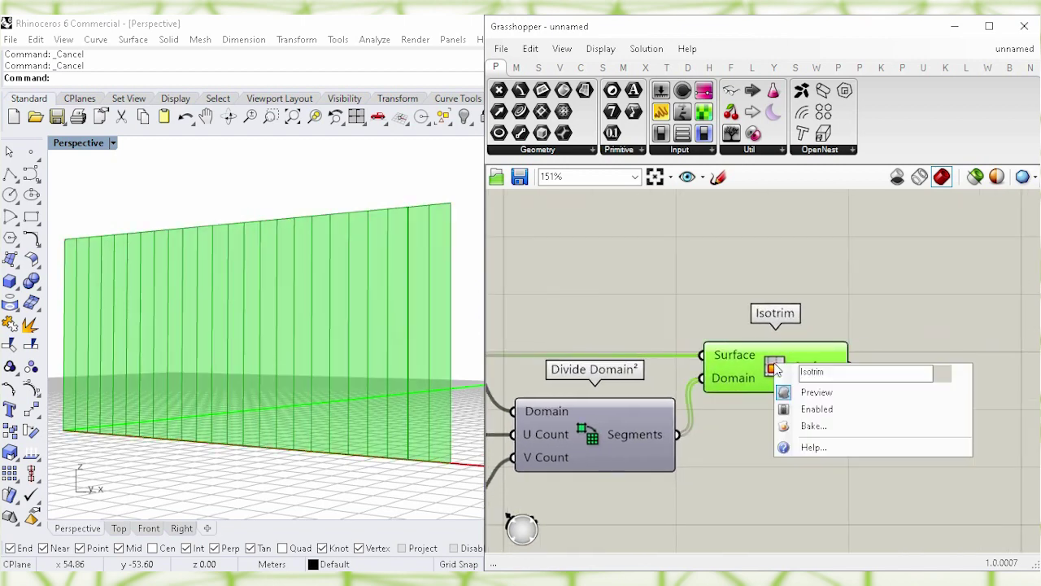
{"action": "left_click", "coordinate": [945, 394]}
Step: Add an Offset Curve component and connect the Isotrim Surface output to its Curve input
{"action": "right_click_drag", "start_coordinate": [941, 331], "coordinate": [730, 333]}
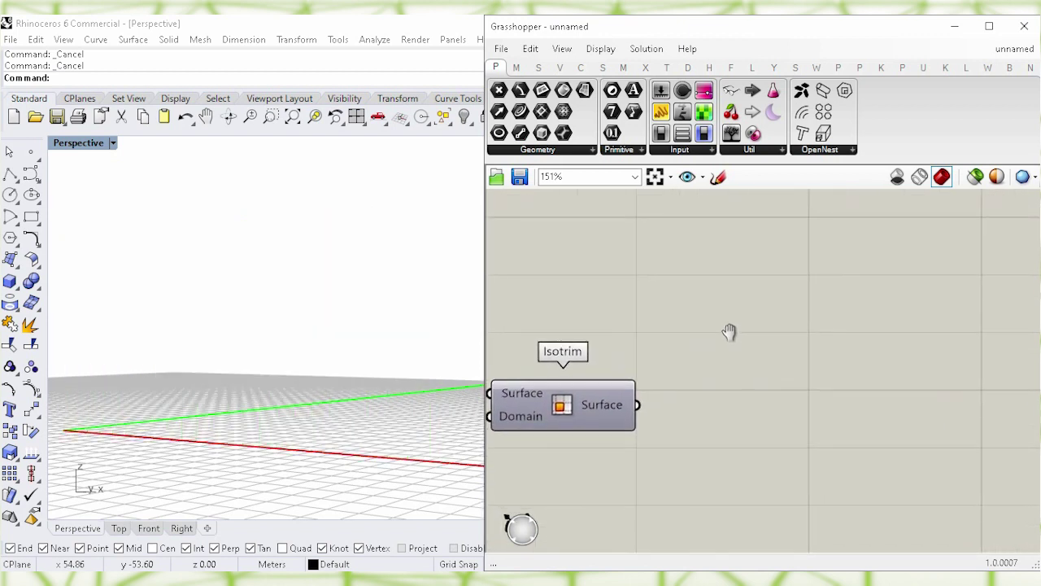
{"action": "double_click", "coordinate": [797, 292]}
{"action": "type", "text": "o"}
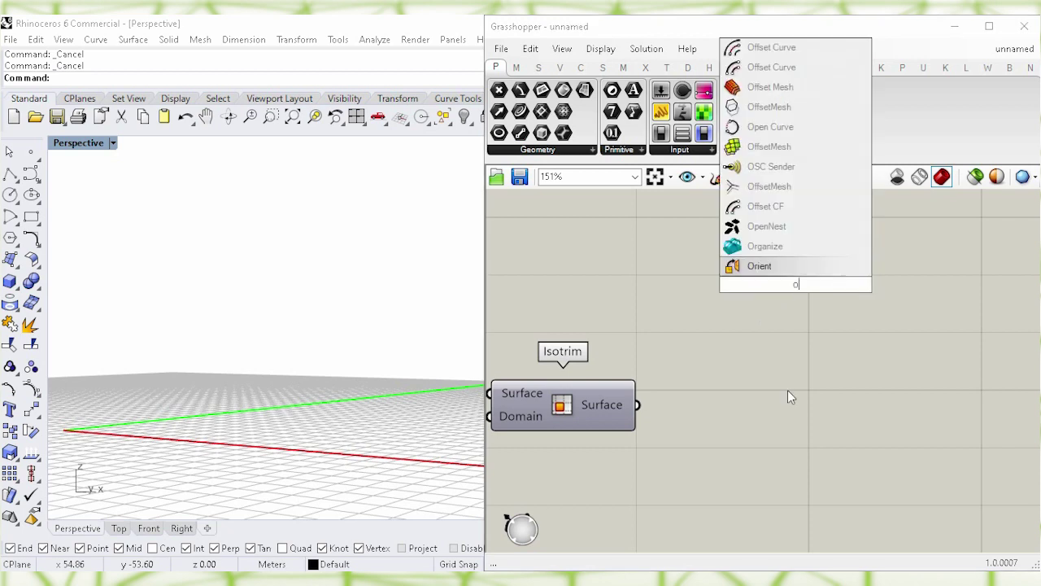
{"action": "type", "text": "ffset"}
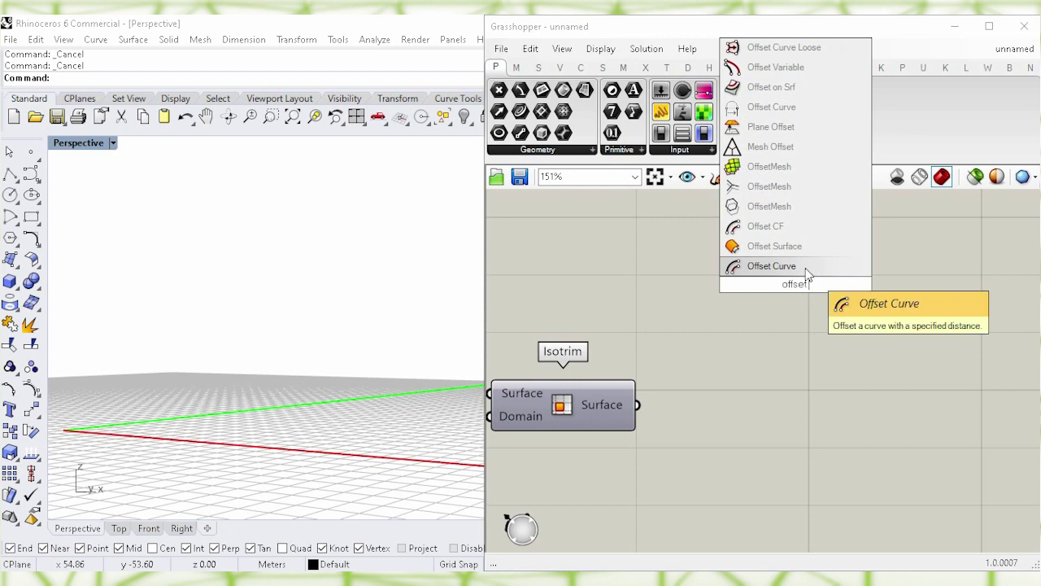
{"action": "left_click", "coordinate": [811, 268]}
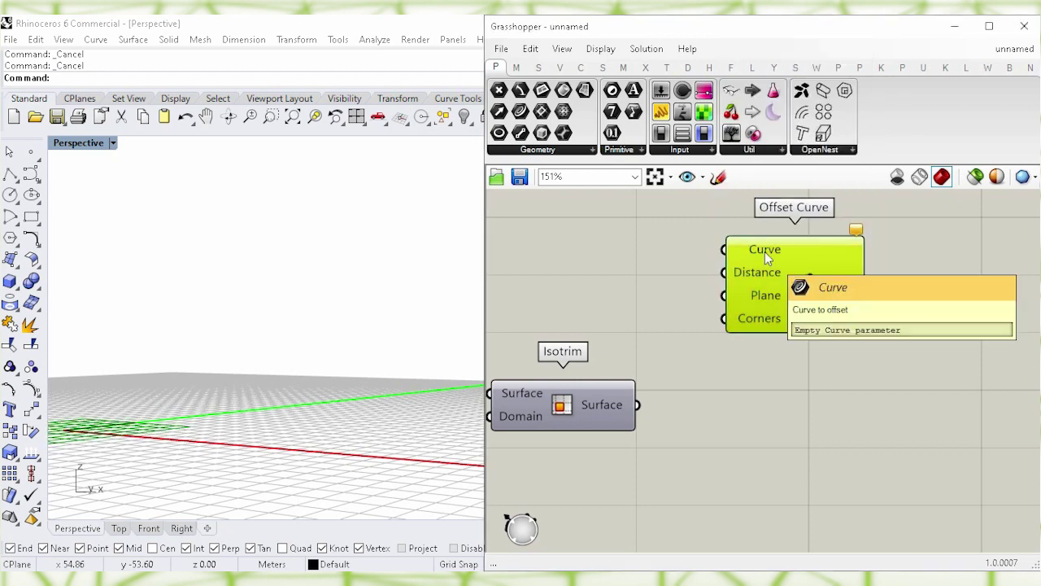
{"action": "left_click", "coordinate": [626, 391]}
{"action": "left_click_drag", "start_coordinate": [638, 405], "coordinate": [716, 248]}
{"action": "left_click", "coordinate": [617, 253]}
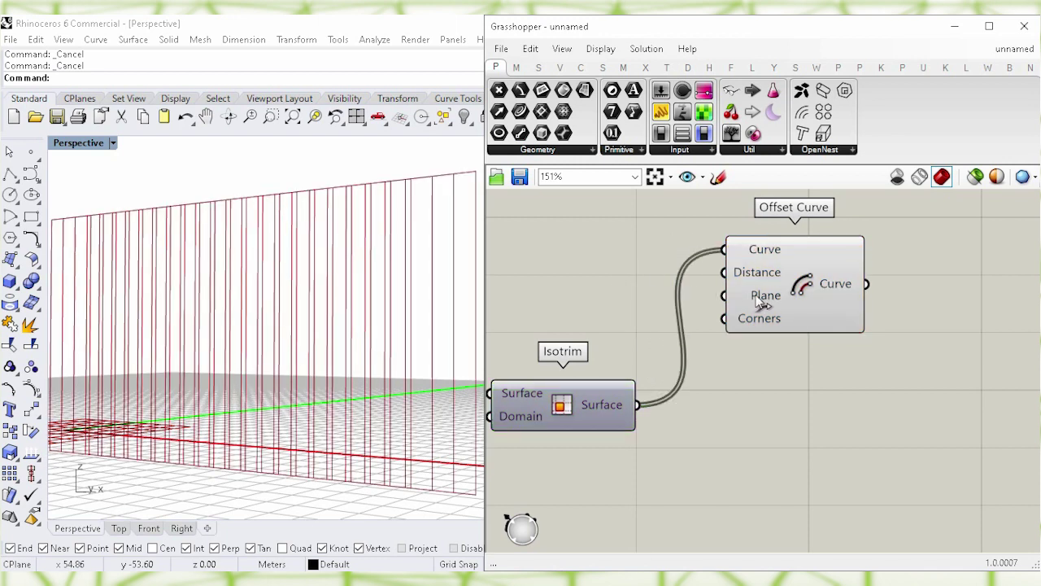
Step: Connect the base plane from the start of the definition to Offset Curve's Plane input
{"action": "mouse_move", "coordinate": [763, 301]}
{"action": "right_click_drag", "start_coordinate": [568, 271], "coordinate": [788, 281]}
{"action": "scroll", "coordinate": [661, 272], "scroll_direction": "down", "scroll_amount": 2}
{"action": "left_click_drag", "start_coordinate": [598, 315], "coordinate": [880, 340]}
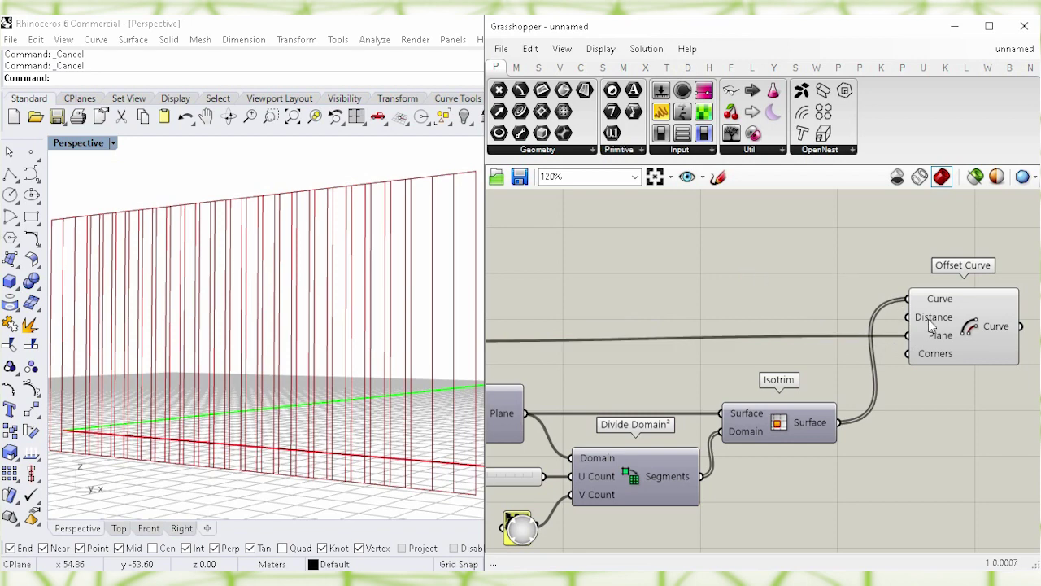
Step: Add a Negative component, connect its Result to Offset Curve's Distance input, and align it with that input
{"action": "mouse_move", "coordinate": [932, 324]}
{"action": "scroll", "coordinate": [814, 288], "scroll_direction": "up", "scroll_amount": 2}
{"action": "scroll", "coordinate": [815, 275], "scroll_direction": "up", "scroll_amount": 1}
{"action": "right_click_drag", "start_coordinate": [844, 274], "coordinate": [743, 274]}
{"action": "double_click", "coordinate": [691, 285]}
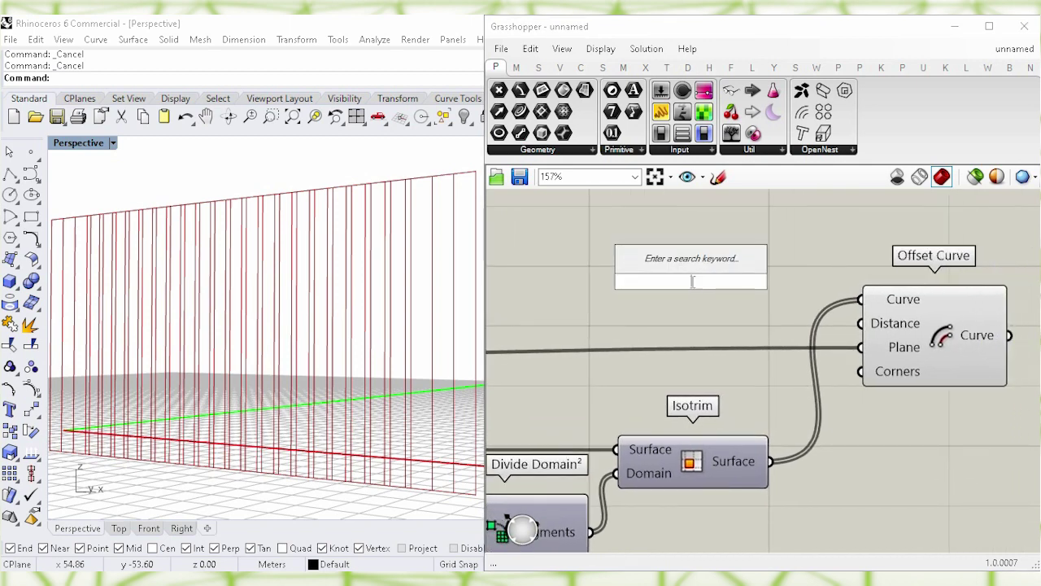
{"action": "type", "text": "neg"}
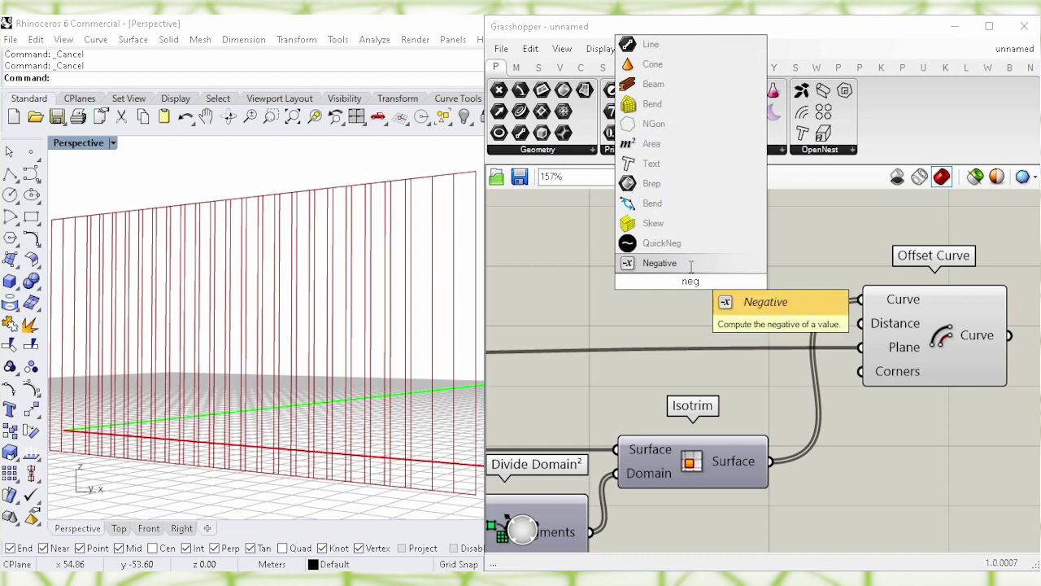
{"action": "left_click", "coordinate": [705, 263]}
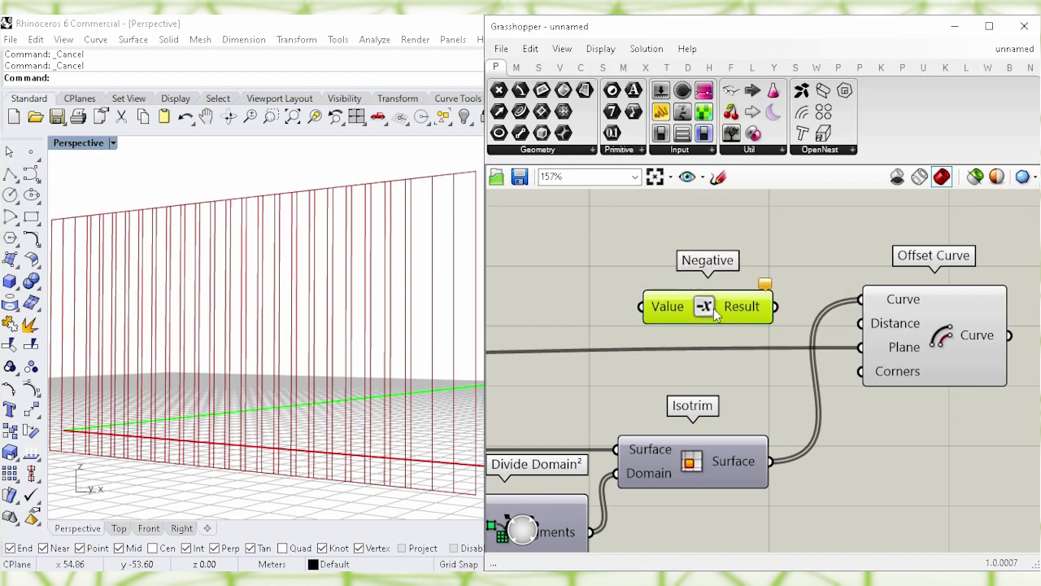
{"action": "left_click", "coordinate": [801, 308]}
{"action": "left_click_drag", "start_coordinate": [791, 322], "coordinate": [861, 323]}
{"action": "left_click_drag", "start_coordinate": [750, 321], "coordinate": [747, 324]}
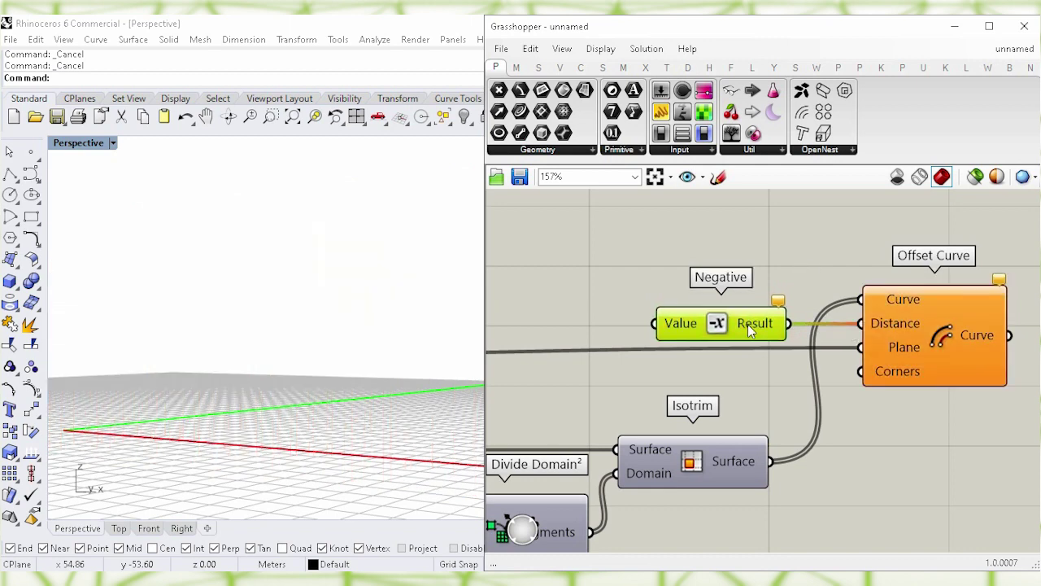
Step: Create a number slider at 0.060, connect it to Negative's Value input, and place it beside that component
{"action": "left_click", "coordinate": [788, 252]}
{"action": "right_click_drag", "start_coordinate": [768, 226], "coordinate": [941, 235]}
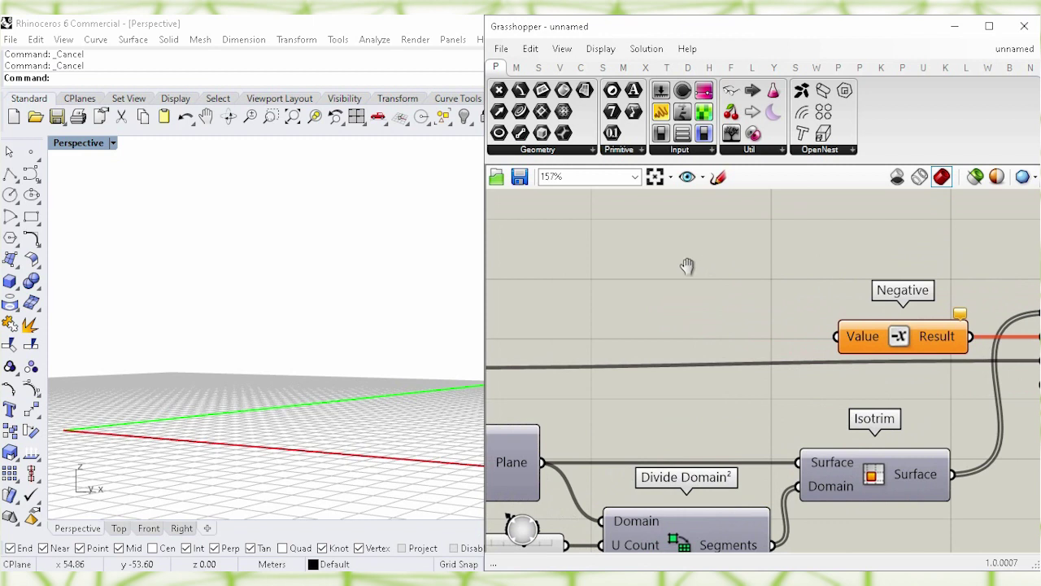
{"action": "double_click", "coordinate": [601, 293]}
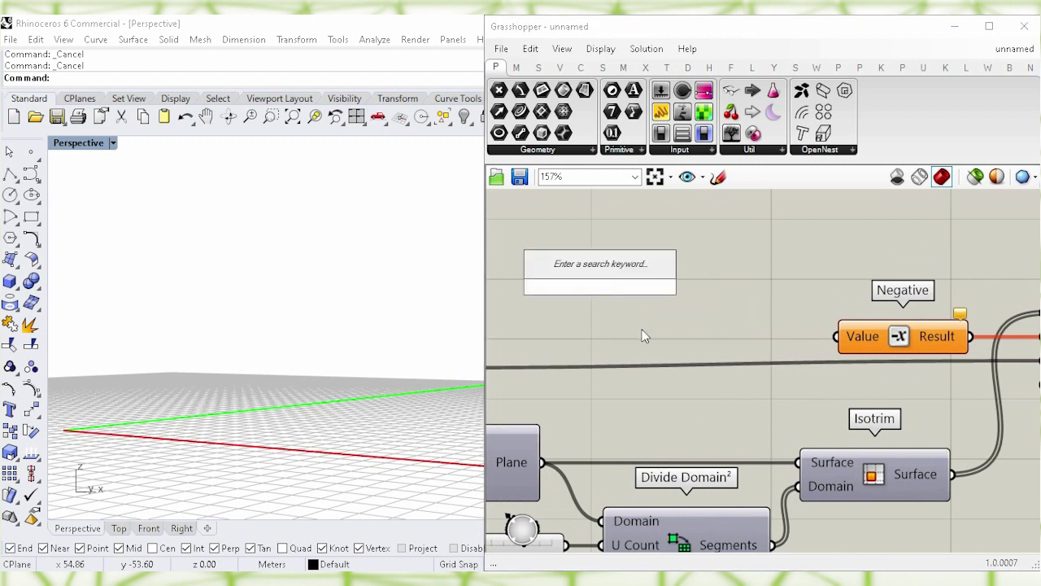
{"action": "type", "text": "0.0"}
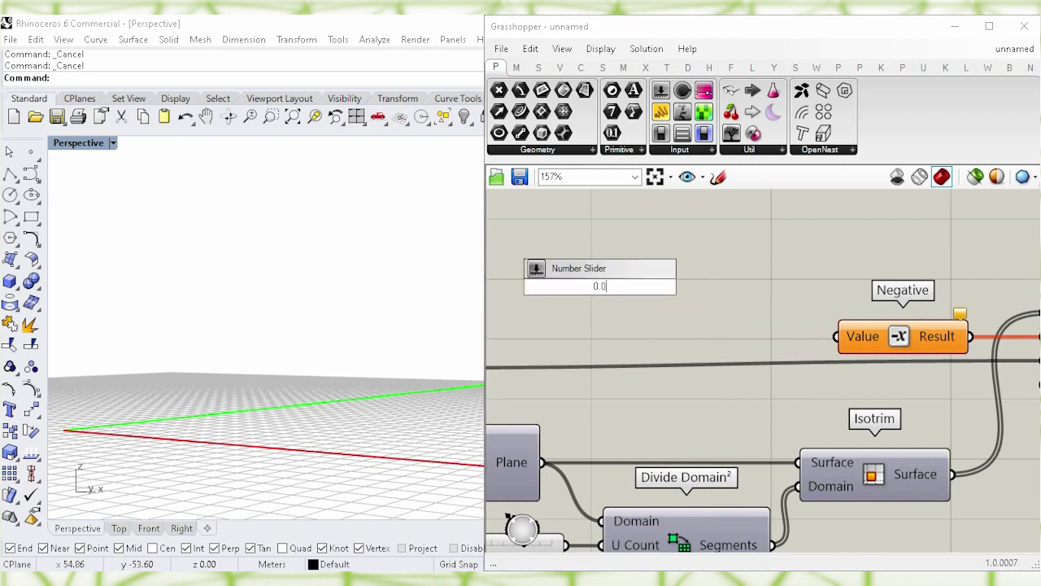
{"action": "type", "text": "60<0"}
{"action": "type", "text": "120"}
{"action": "key", "text": "Return"}
{"action": "left_click_drag", "start_coordinate": [665, 288], "coordinate": [707, 333]}
{"action": "left_click", "coordinate": [738, 255]}
{"action": "left_click_drag", "start_coordinate": [782, 322], "coordinate": [837, 336]}
{"action": "left_click_drag", "start_coordinate": [723, 329], "coordinate": [773, 338]}
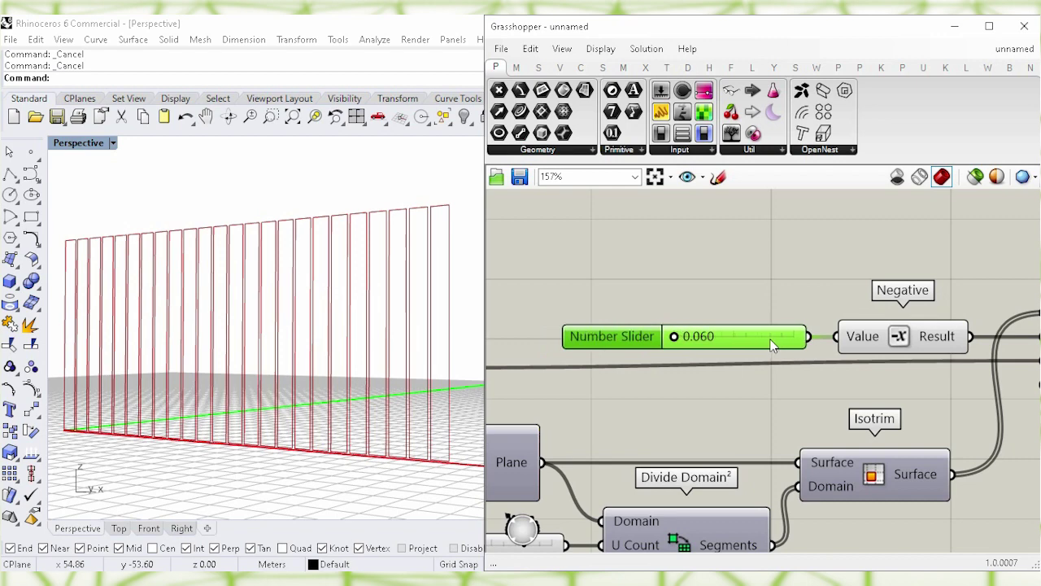
{"action": "mouse_move", "coordinate": [681, 336]}
{"action": "left_mouse_down"}
{"action": "mouse_move", "coordinate": [716, 340]}
{"action": "mouse_move", "coordinate": [680, 340]}
{"action": "left_mouse_up"}
{"action": "left_click", "coordinate": [715, 288]}
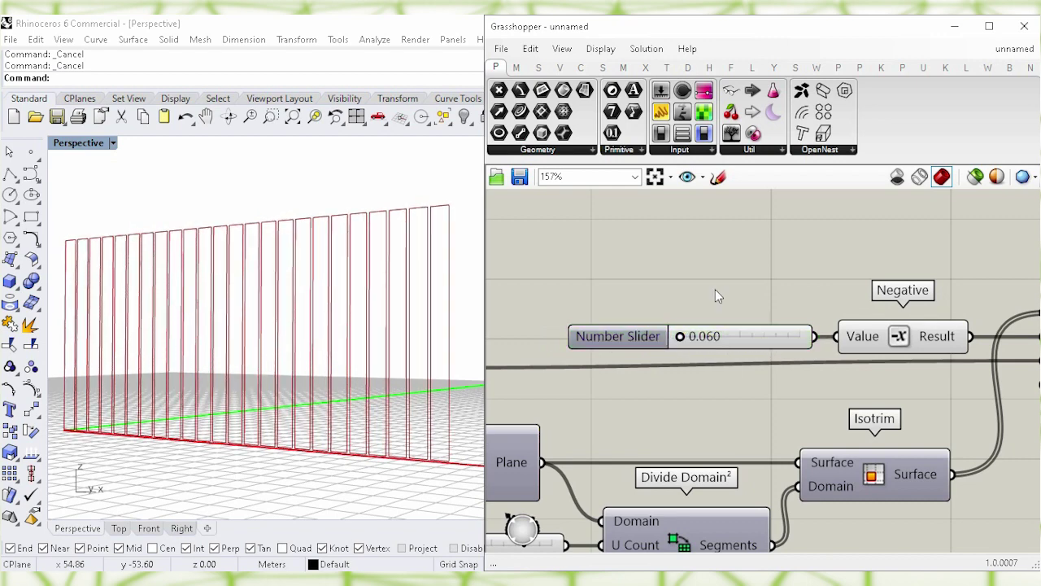
Step: Turn off the viewport preview of the Offset Curve component
{"action": "right_click_drag", "start_coordinate": [802, 248], "coordinate": [688, 261]}
{"action": "right_click_drag", "start_coordinate": [868, 250], "coordinate": [728, 251]}
{"action": "left_click", "coordinate": [878, 382]}
{"action": "right_click_drag", "start_coordinate": [888, 458], "coordinate": [724, 417]}
{"action": "right_click", "coordinate": [717, 327]}
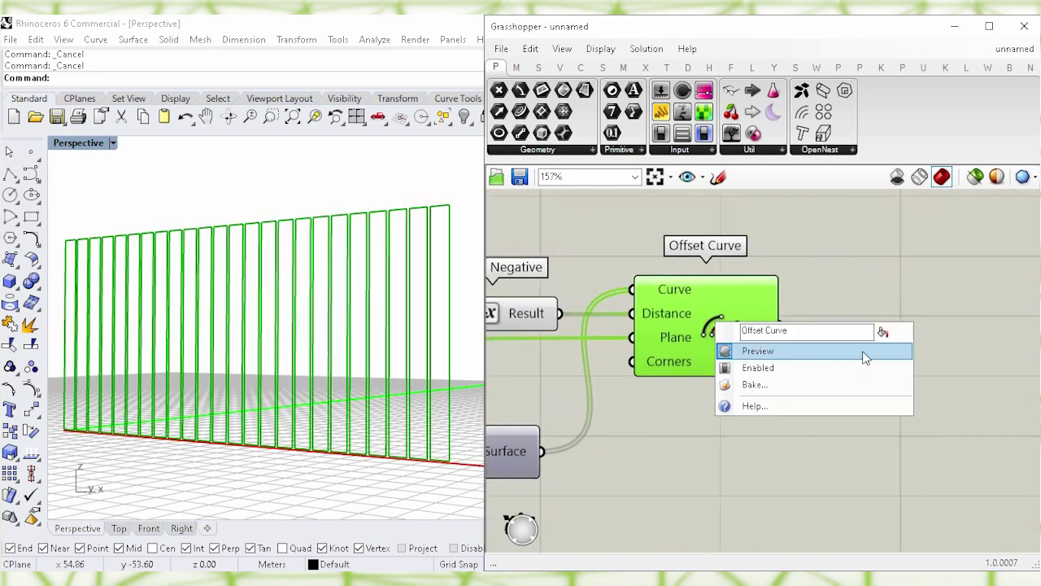
{"action": "left_click", "coordinate": [884, 354]}
{"action": "left_click", "coordinate": [824, 439]}
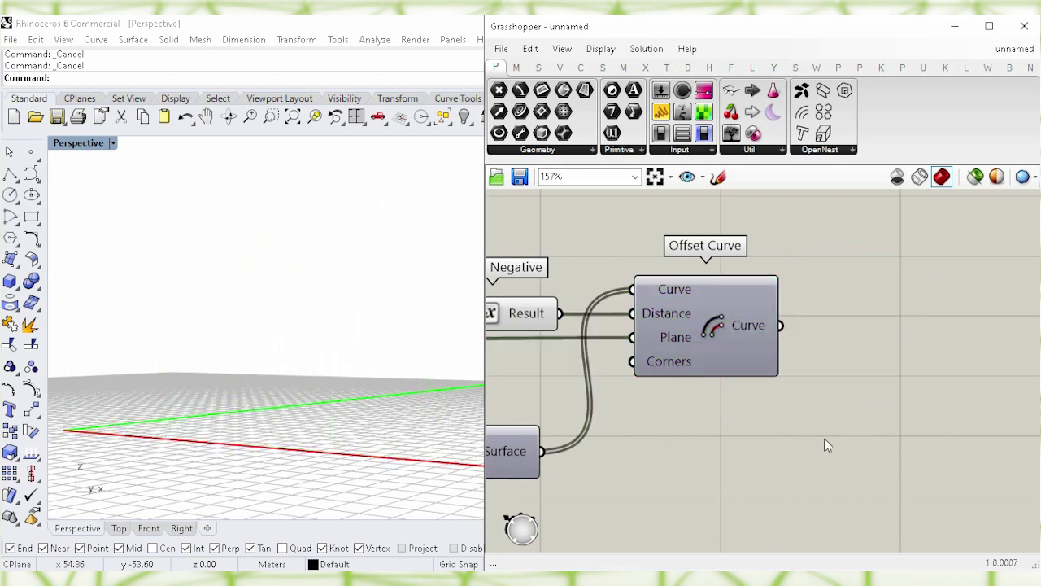
Step: Add an Explode component and connect the Offset Curve output to its Curve input
{"action": "right_click_drag", "start_coordinate": [891, 358], "coordinate": [752, 361]}
{"action": "double_click", "coordinate": [775, 345]}
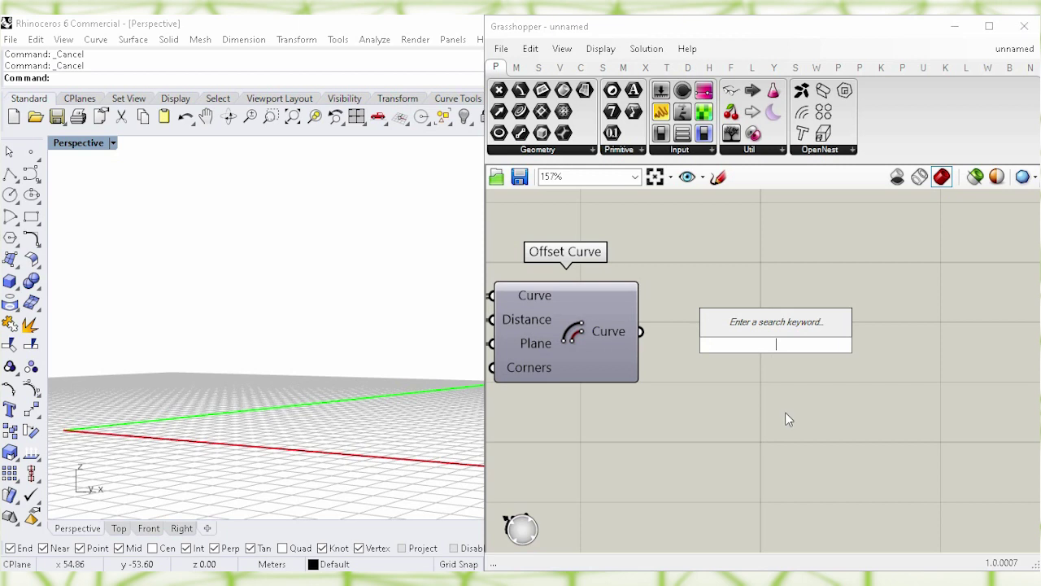
{"action": "type", "text": "explo"}
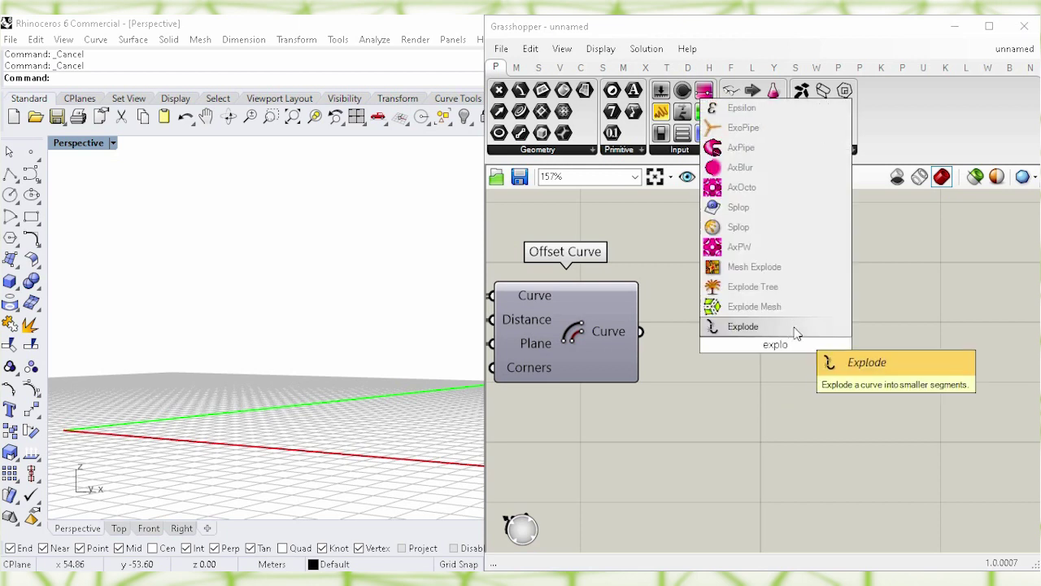
{"action": "left_click", "coordinate": [794, 328]}
{"action": "left_click", "coordinate": [703, 274]}
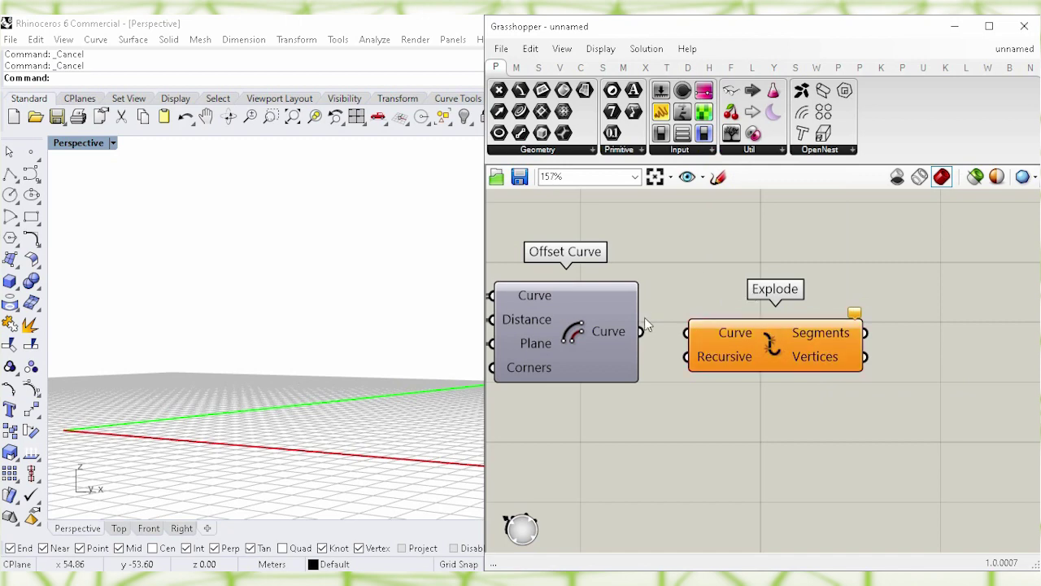
{"action": "left_click_drag", "start_coordinate": [642, 331], "coordinate": [686, 333]}
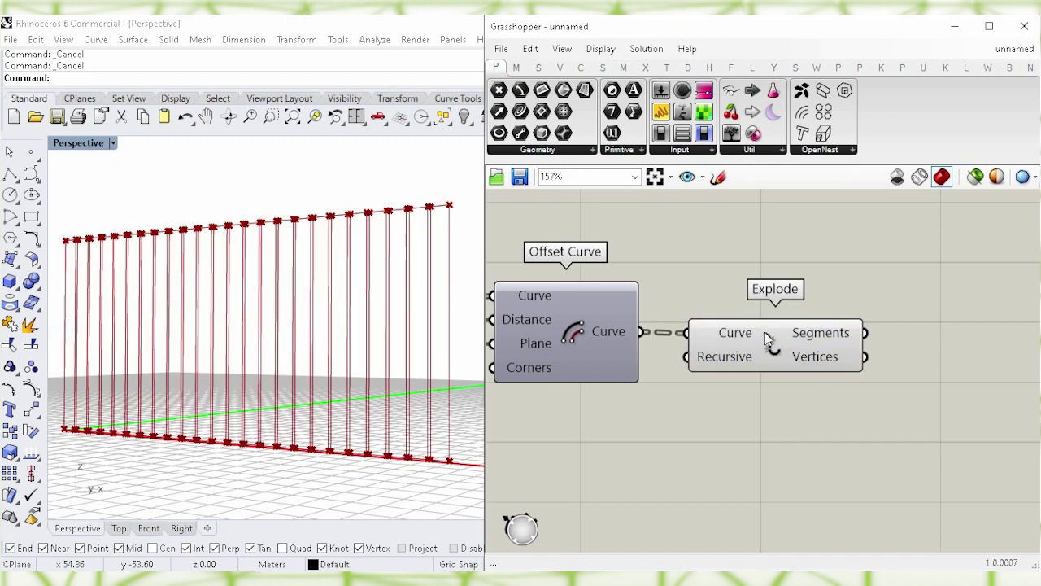
Step: Move Explode closer to Offset Curve and turn off its viewport preview
{"action": "left_click_drag", "start_coordinate": [772, 348], "coordinate": [742, 348]}
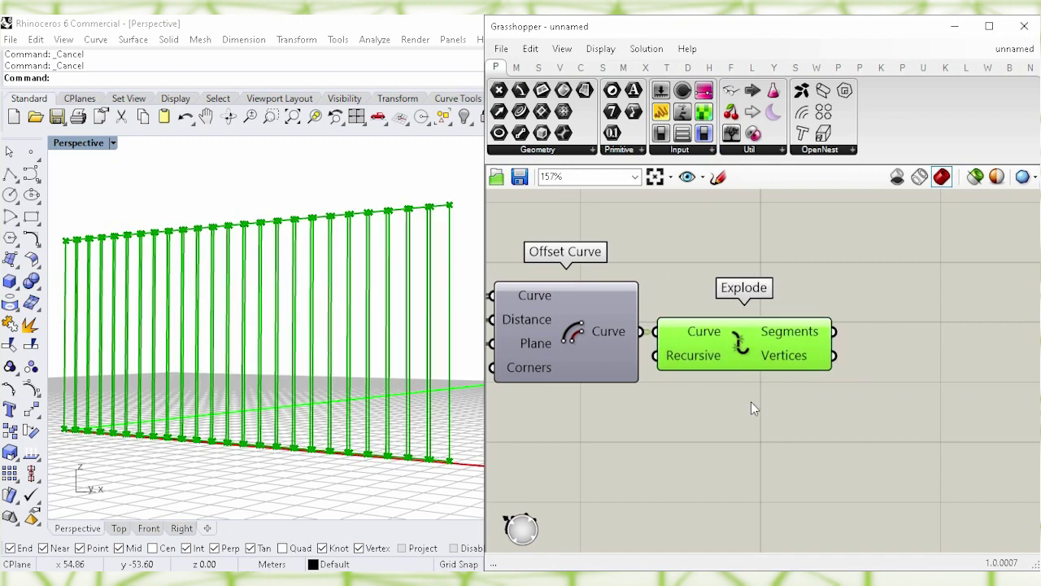
{"action": "right_click", "coordinate": [744, 347]}
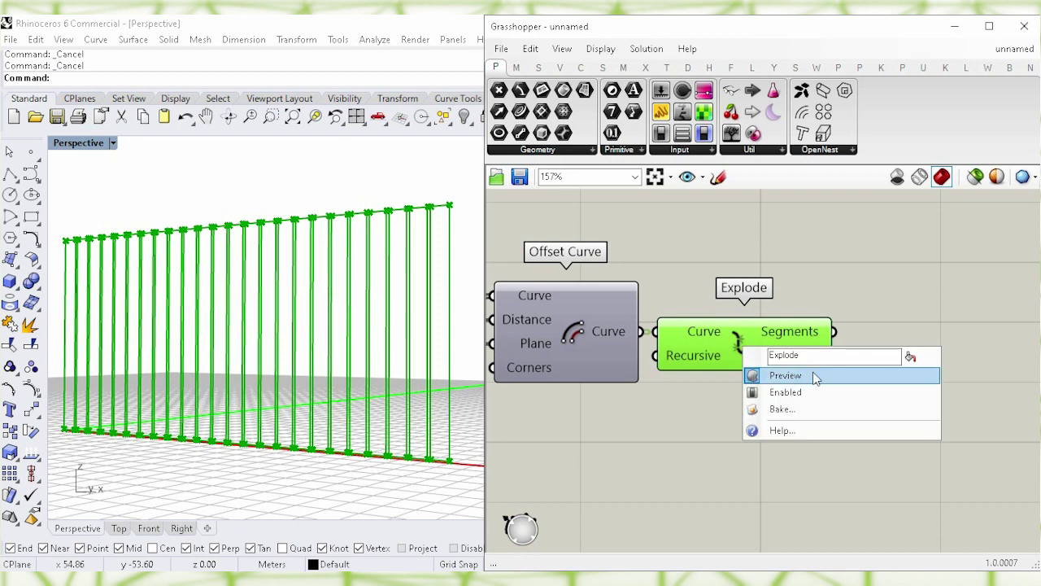
{"action": "left_click", "coordinate": [908, 374]}
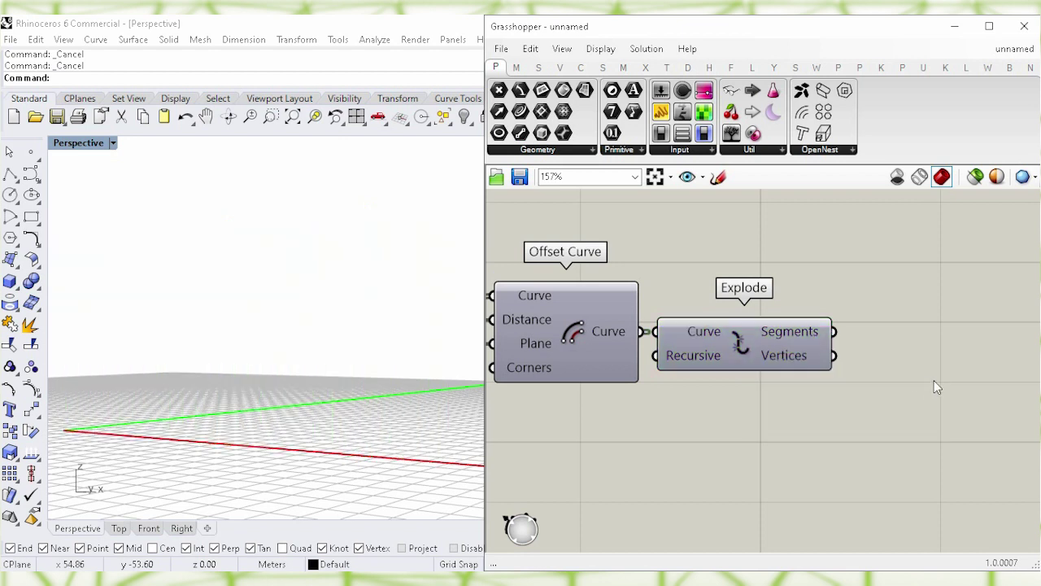
Step: Add a List Item component and connect Explode's Segments output to its List input
{"action": "right_click_drag", "start_coordinate": [918, 355], "coordinate": [761, 343]}
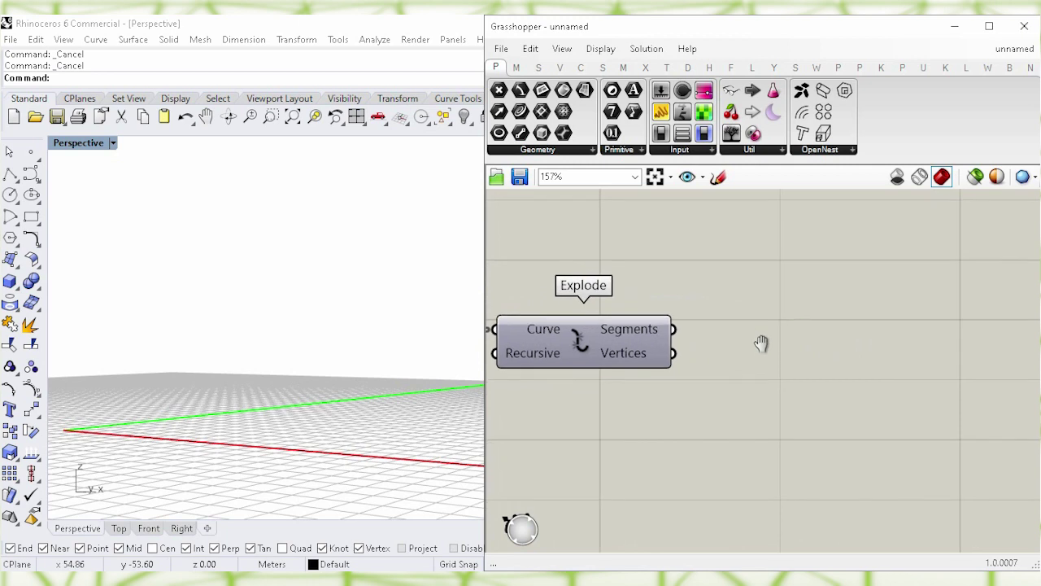
{"action": "double_click", "coordinate": [831, 350]}
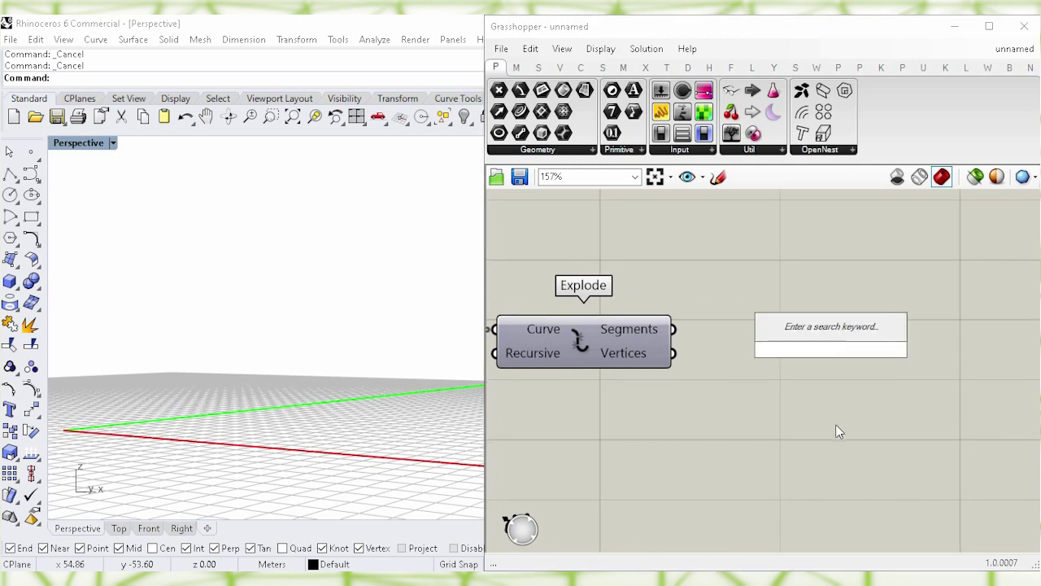
{"action": "type", "text": "list item"}
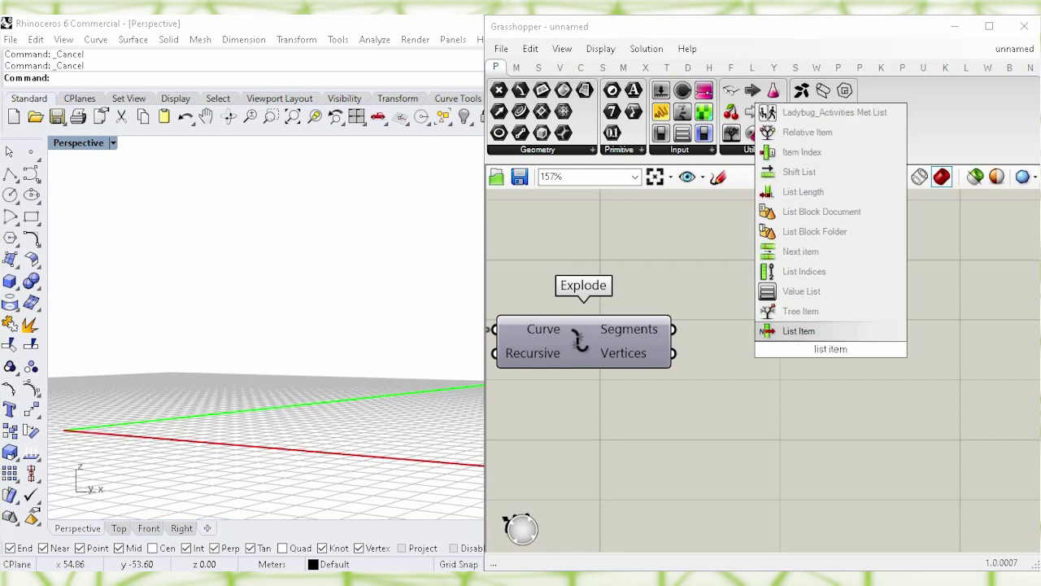
{"action": "left_click", "coordinate": [841, 333]}
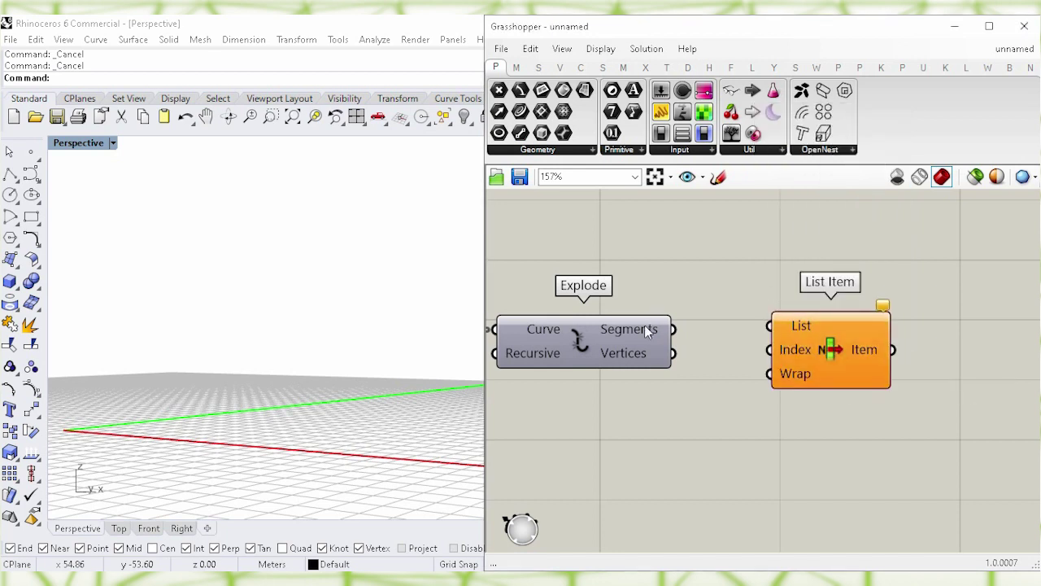
{"action": "left_click_drag", "start_coordinate": [673, 328], "coordinate": [769, 325]}
Step: Move List Item next to Explode and turn off its viewport preview
{"action": "left_click_drag", "start_coordinate": [829, 348], "coordinate": [754, 352]}
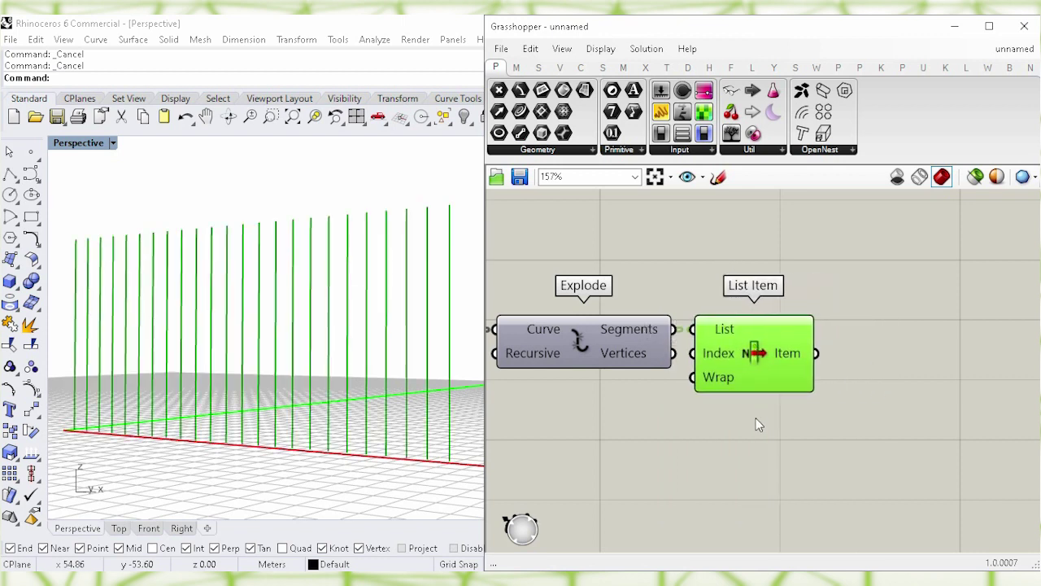
{"action": "right_click", "coordinate": [751, 350]}
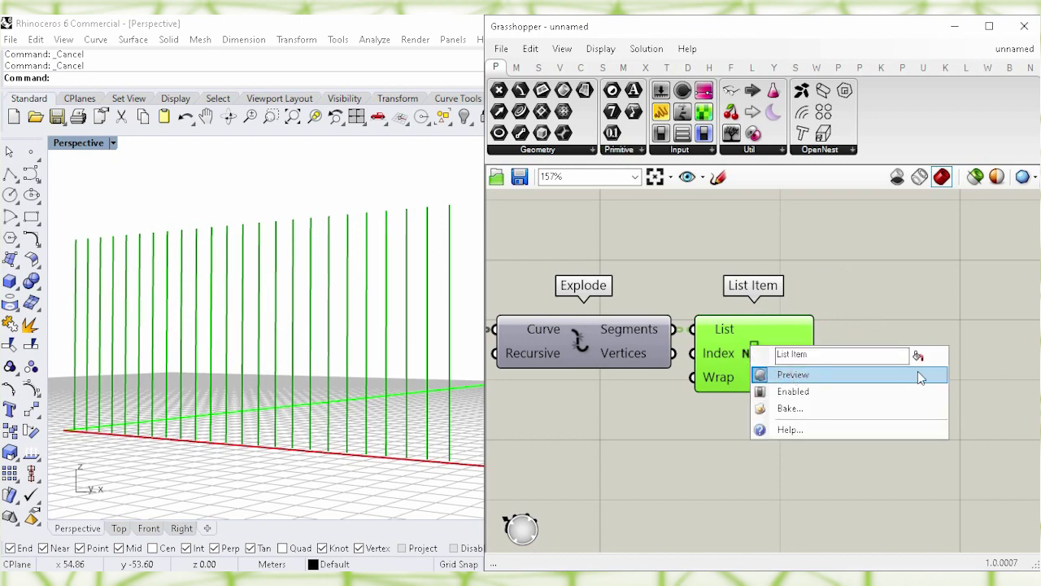
{"action": "left_click", "coordinate": [918, 374]}
Step: Add three extra outputs, +1, +2 and +3, to the List Item component
{"action": "right_click_drag", "start_coordinate": [765, 468], "coordinate": [771, 364], "text": "ctrl"}
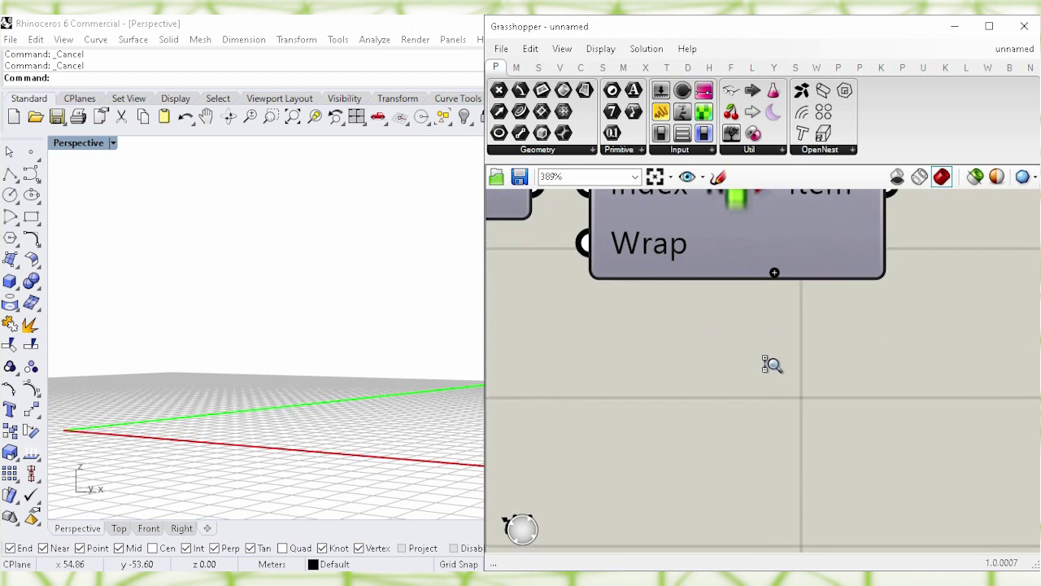
{"action": "left_click", "coordinate": [774, 273]}
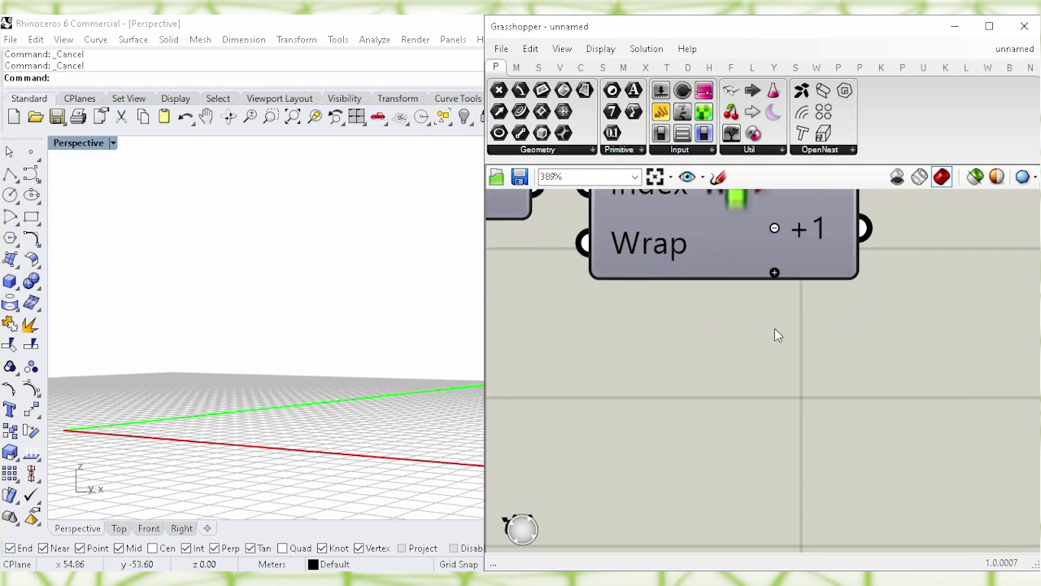
{"action": "left_click", "coordinate": [774, 273]}
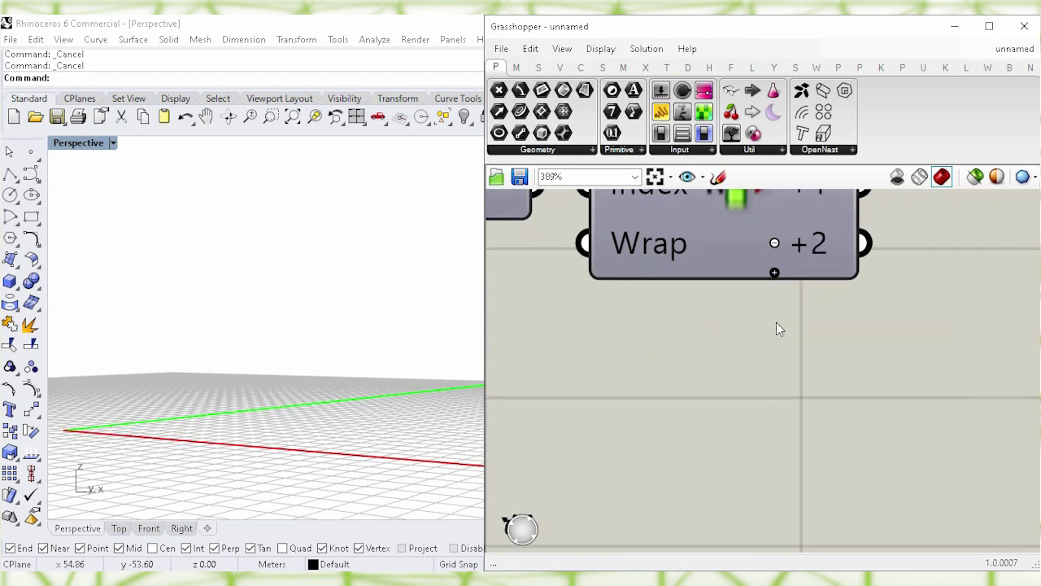
{"action": "left_click", "coordinate": [775, 273]}
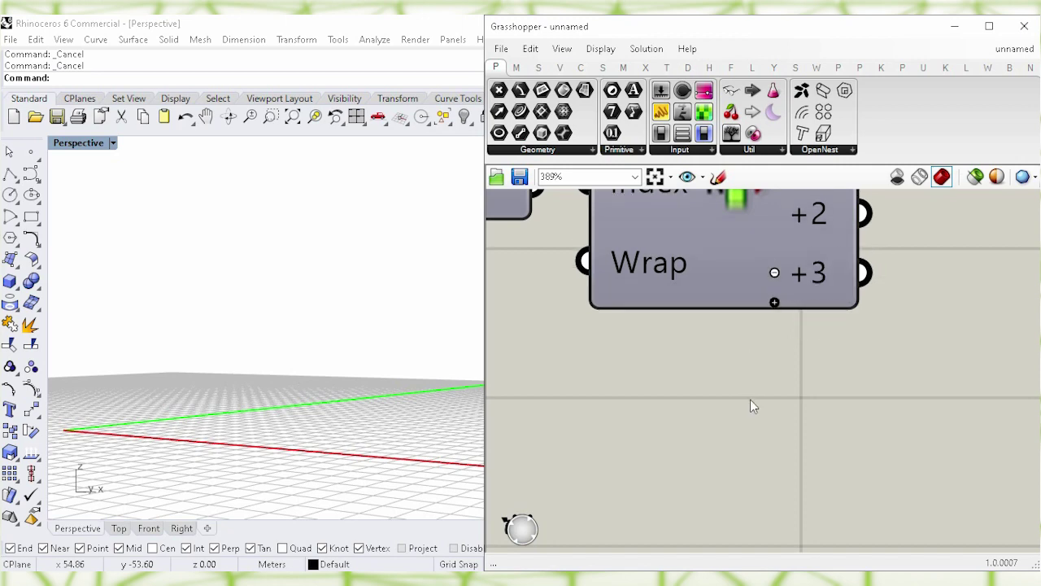
{"action": "scroll", "coordinate": [719, 376], "scroll_direction": "down", "scroll_amount": 5}
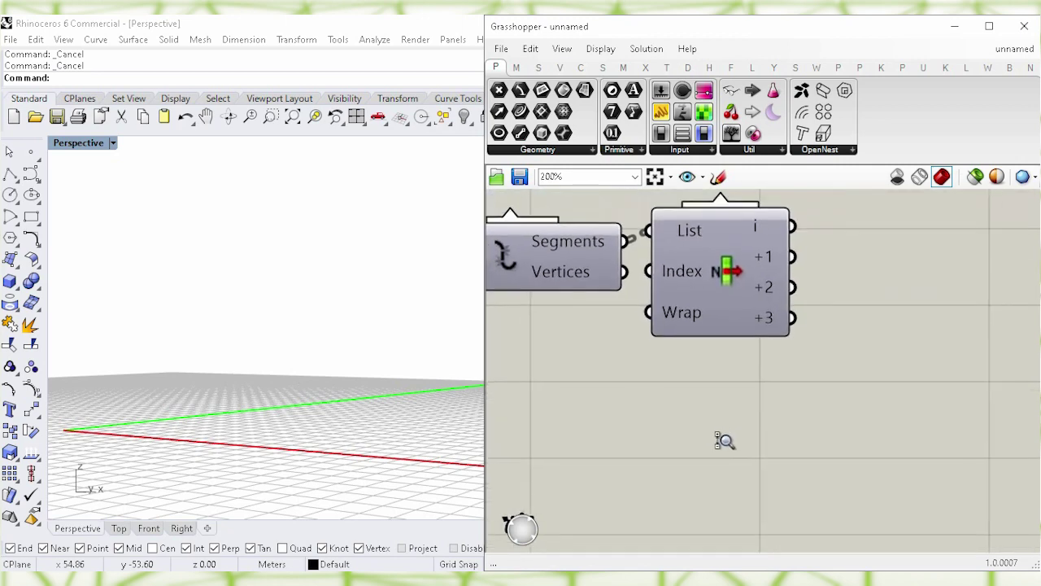
{"action": "scroll", "coordinate": [849, 366], "scroll_direction": "down", "scroll_amount": 1}
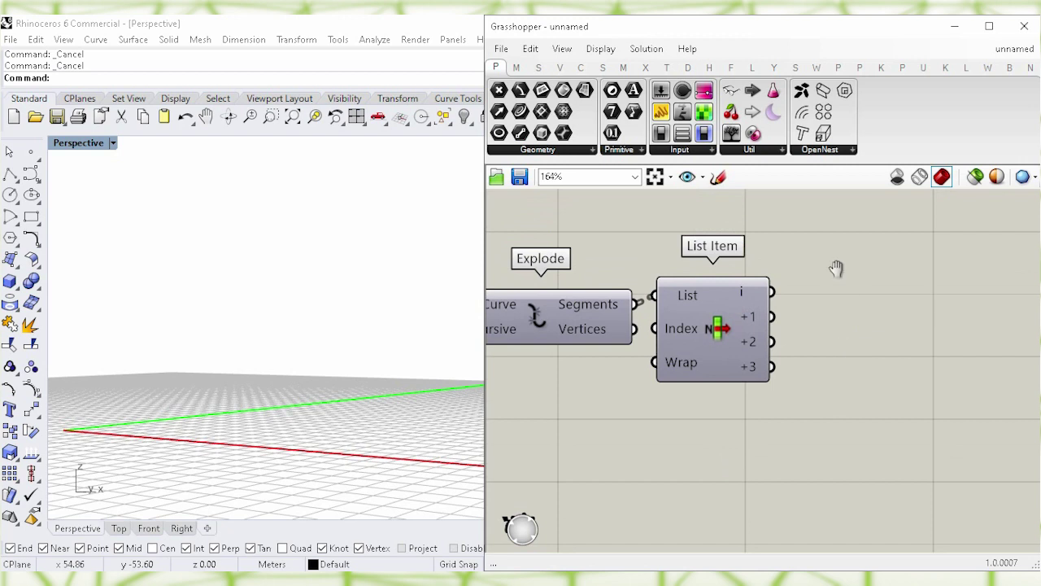
{"action": "left_click_drag", "start_coordinate": [719, 325], "coordinate": [721, 337]}
{"action": "left_click", "coordinate": [892, 354]}
Step: Add a Geometry parameter beside List Item and connect the +1 output to it
{"action": "right_click_drag", "start_coordinate": [900, 325], "coordinate": [738, 317]}
{"action": "double_click", "coordinate": [750, 335]}
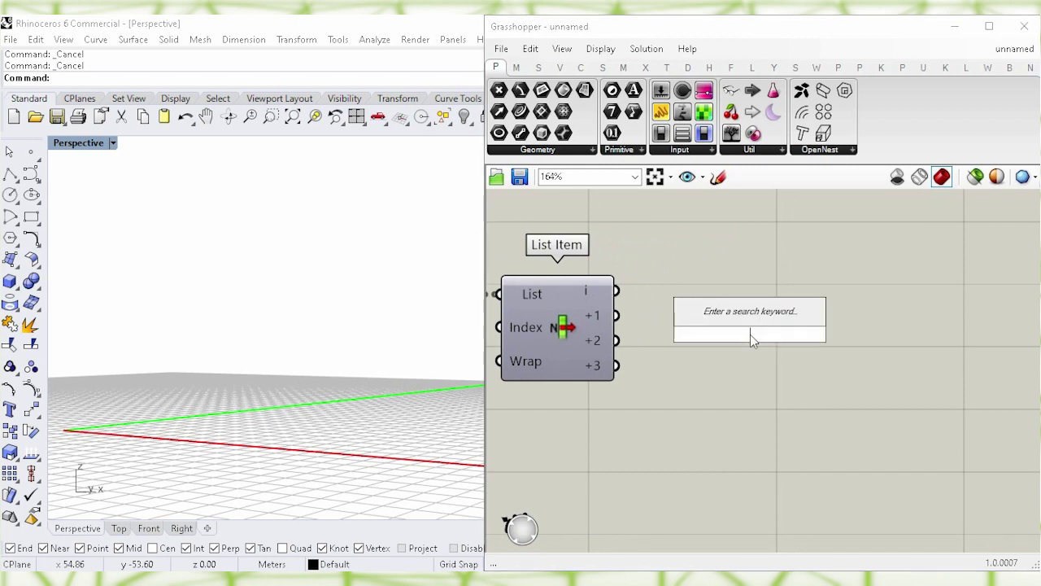
{"action": "type", "text": "geo"}
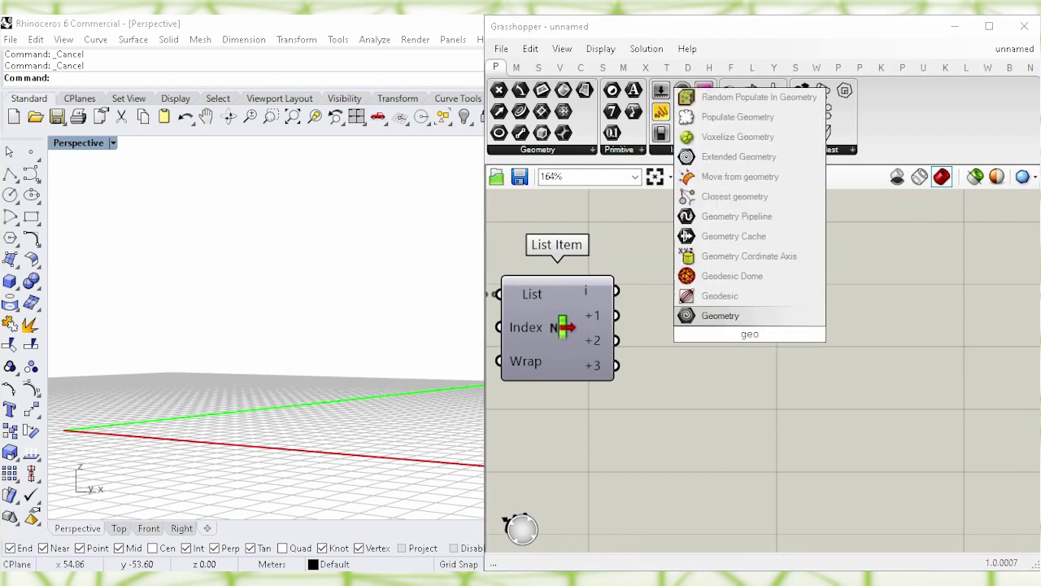
{"action": "left_click", "coordinate": [753, 317]}
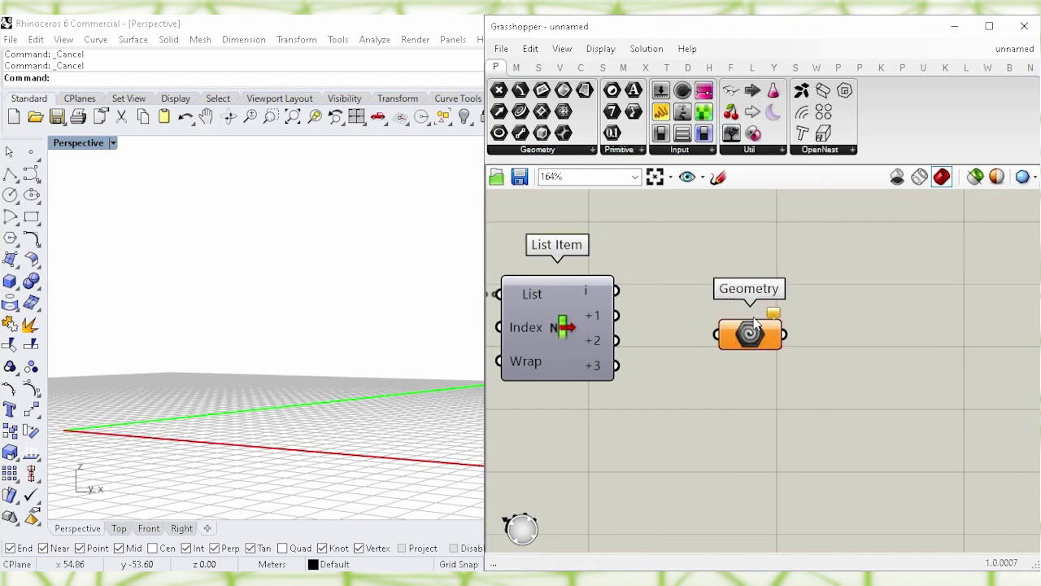
{"action": "left_click_drag", "start_coordinate": [623, 319], "coordinate": [721, 321]}
{"action": "left_click", "coordinate": [750, 340]}
{"action": "left_click", "coordinate": [724, 378]}
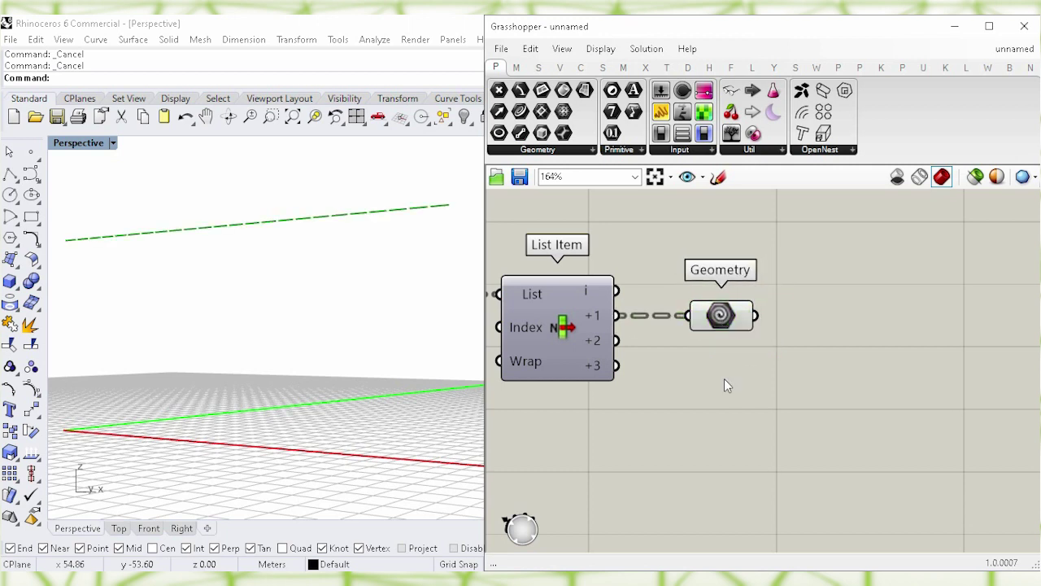
Step: Add a Flip Curve component below Geometry and connect List Item's +3 output to its Curve input
{"action": "double_click", "coordinate": [736, 436]}
{"action": "type", "text": "flip"}
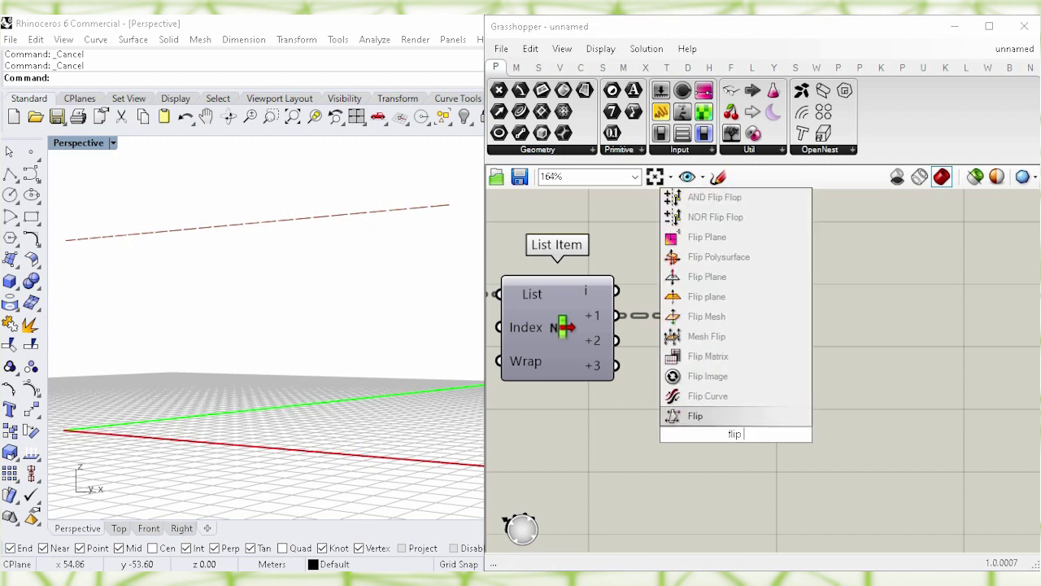
{"action": "left_click", "coordinate": [774, 396]}
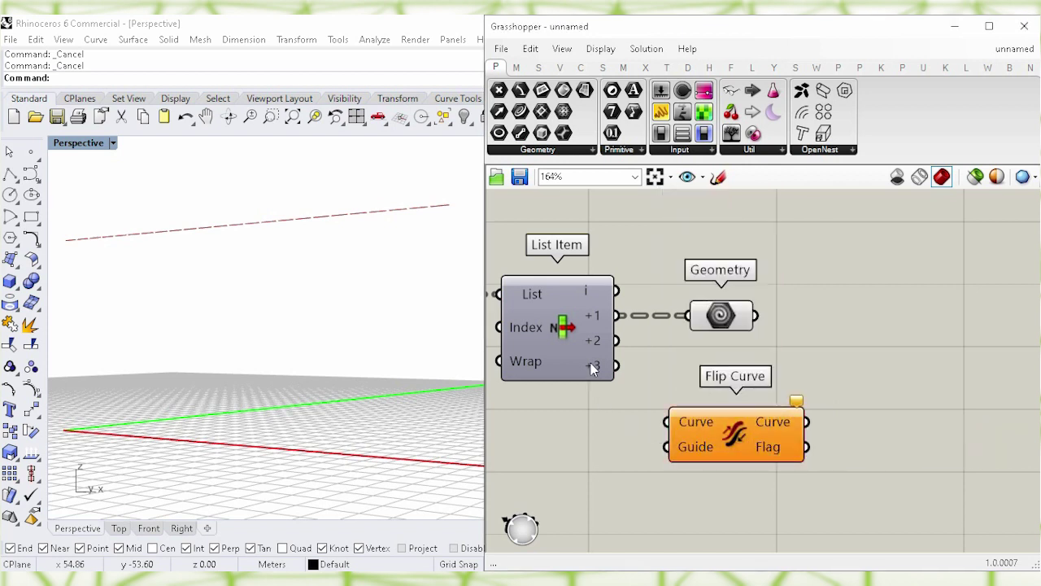
{"action": "mouse_move", "coordinate": [596, 369]}
{"action": "left_click_drag", "start_coordinate": [618, 366], "coordinate": [665, 422]}
{"action": "left_click_drag", "start_coordinate": [735, 442], "coordinate": [725, 419]}
Step: Turn off the viewport preview of both the Geometry and Flip Curve components
{"action": "left_click_drag", "start_coordinate": [754, 501], "coordinate": [686, 231]}
{"action": "right_click", "coordinate": [827, 262]}
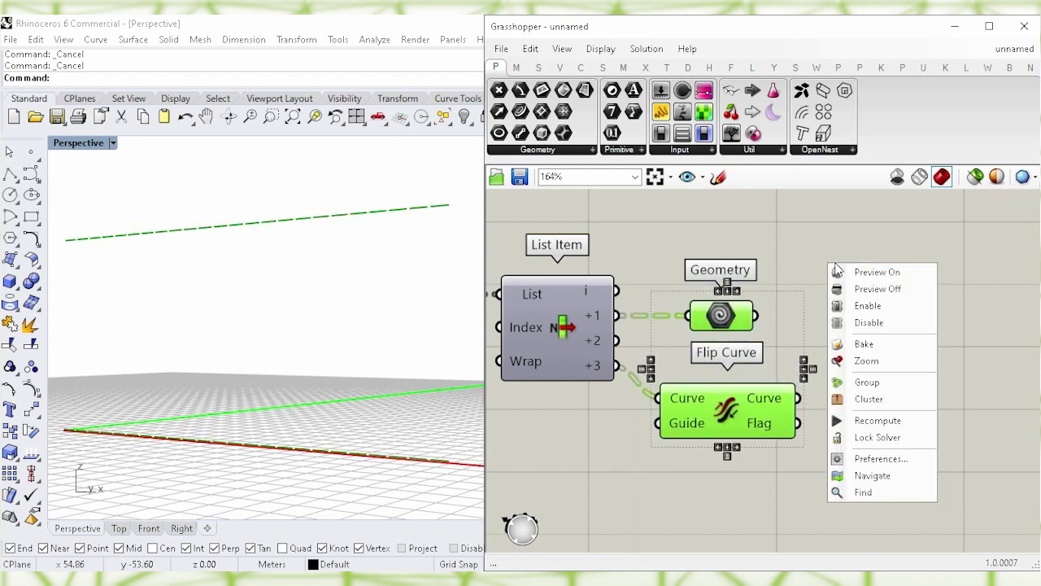
{"action": "left_click", "coordinate": [912, 296]}
Step: Add a Tween Curve component and connect the Geometry output to its Curve A input
{"action": "right_click_drag", "start_coordinate": [920, 353], "coordinate": [757, 334]}
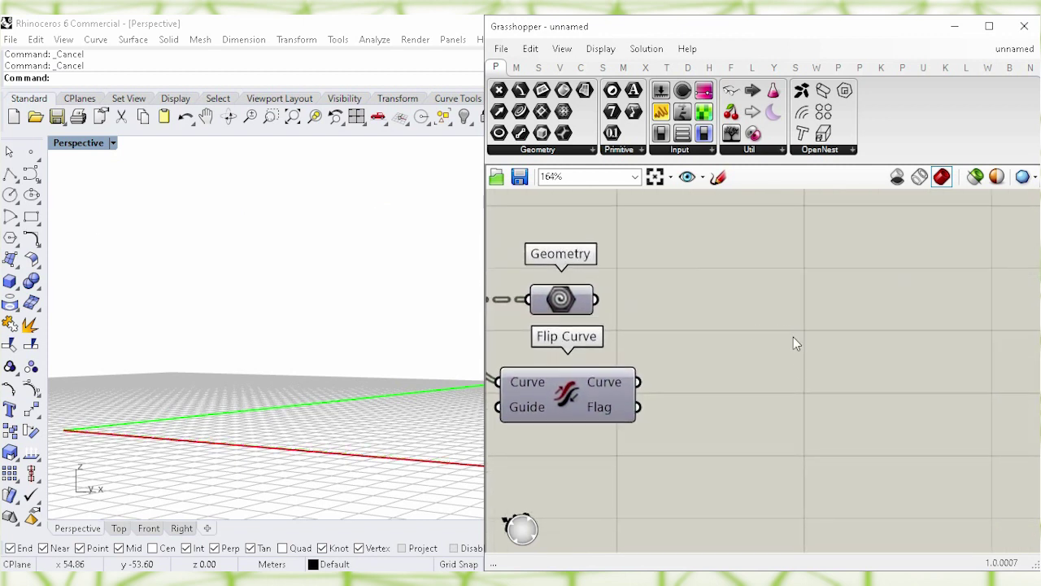
{"action": "double_click", "coordinate": [793, 336]}
{"action": "type", "text": "twee"}
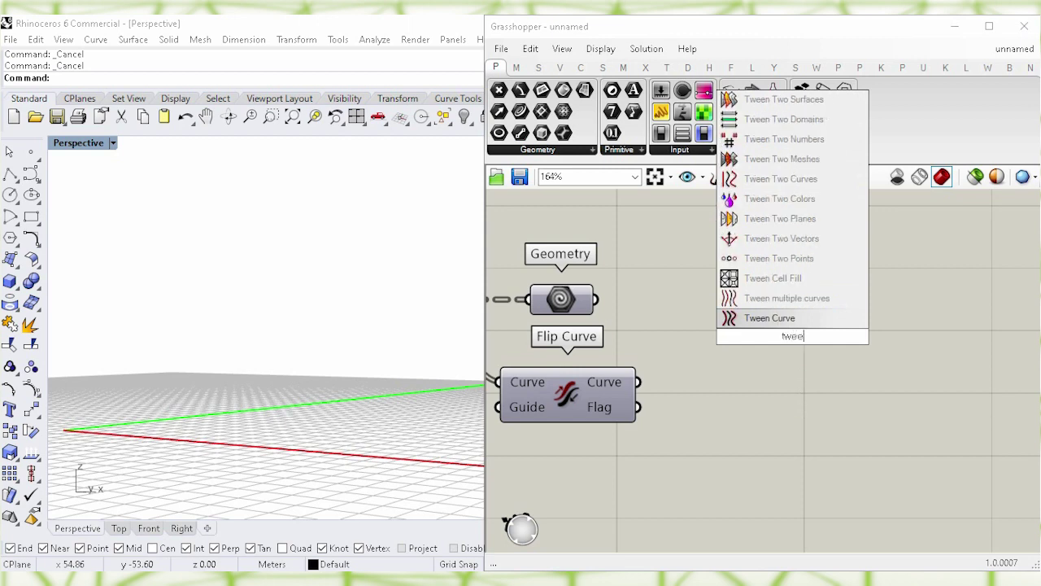
{"action": "left_click", "coordinate": [818, 319]}
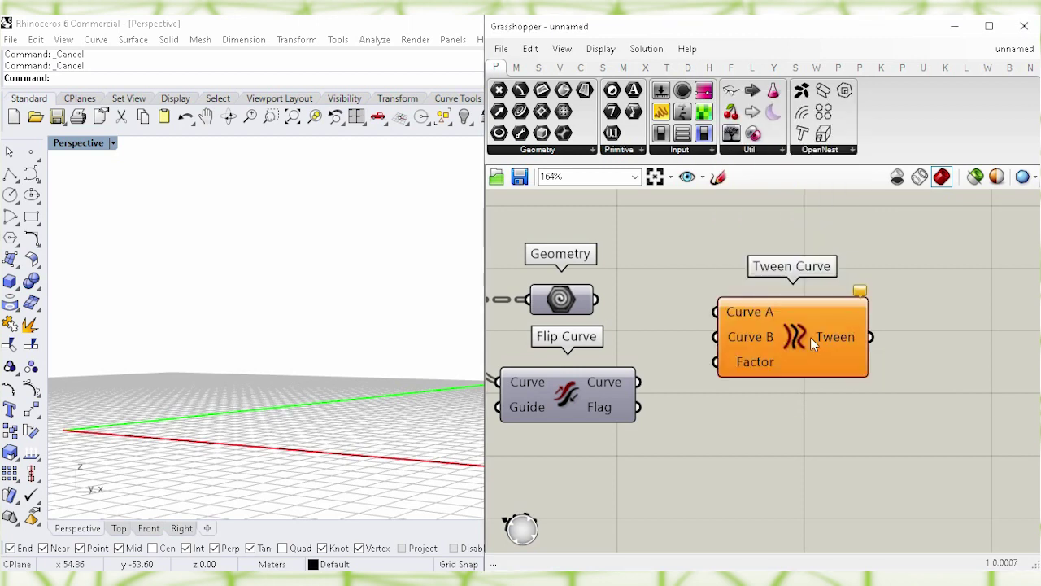
{"action": "left_click", "coordinate": [680, 272]}
{"action": "left_click_drag", "start_coordinate": [598, 300], "coordinate": [808, 331]}
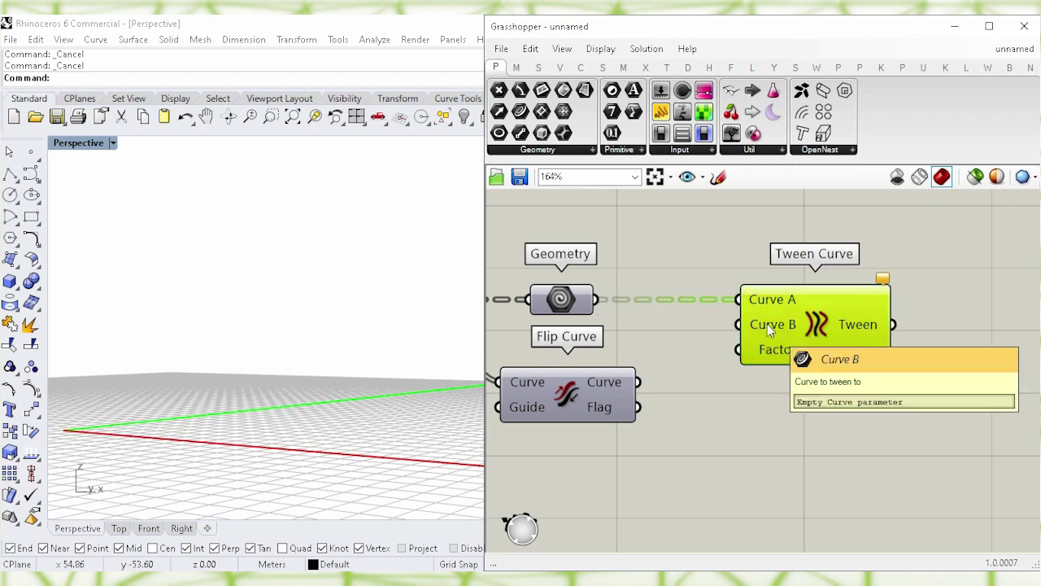
Step: Connect Flip Curve's Curve output to Tween Curve's Curve B input and move Tween Curve farther from its sources
{"action": "left_click", "coordinate": [706, 340]}
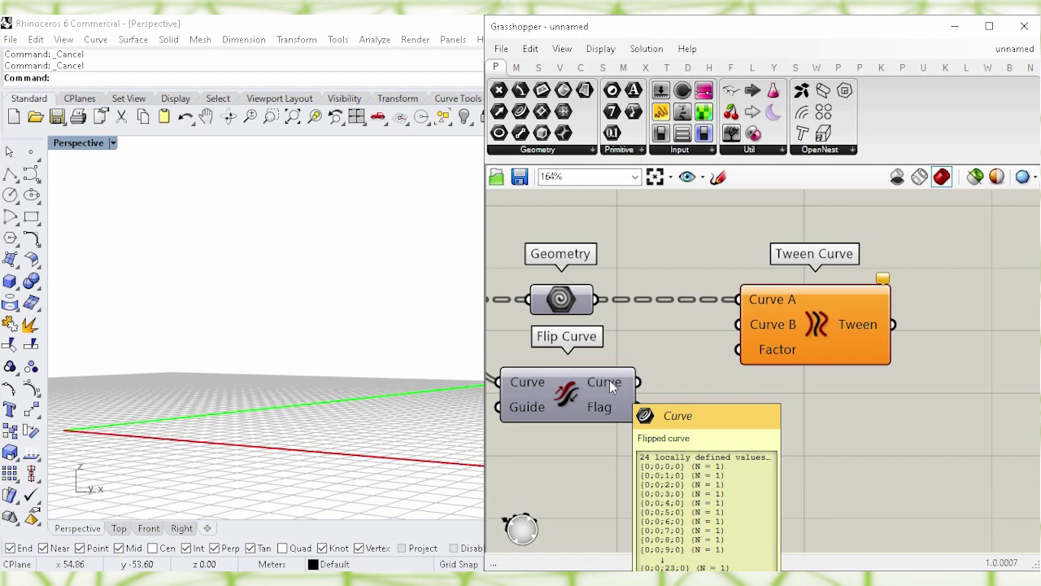
{"action": "left_click_drag", "start_coordinate": [638, 381], "coordinate": [738, 325]}
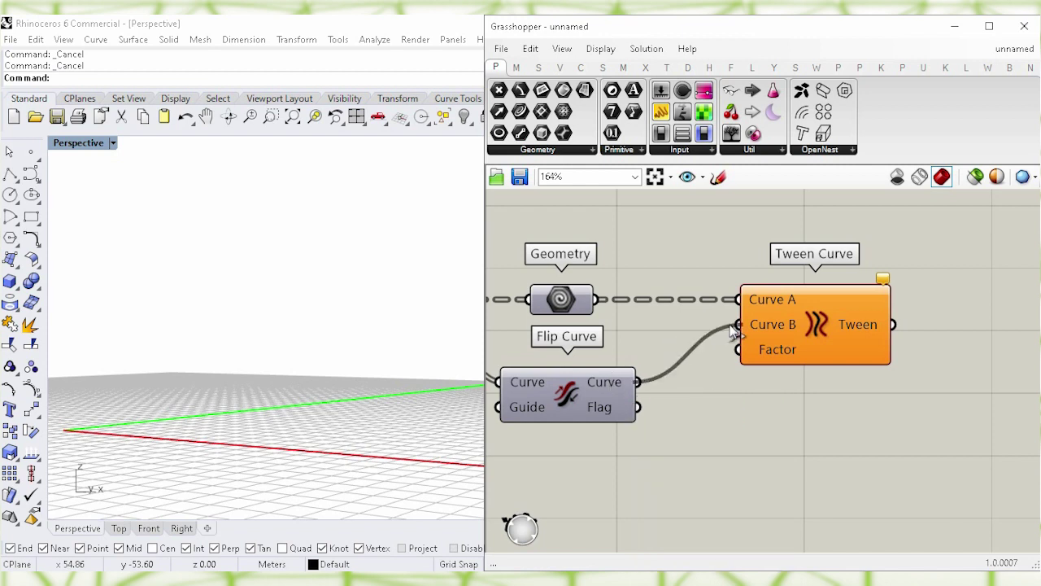
{"action": "left_click", "coordinate": [821, 330]}
{"action": "left_click_drag", "start_coordinate": [822, 330], "coordinate": [881, 330]}
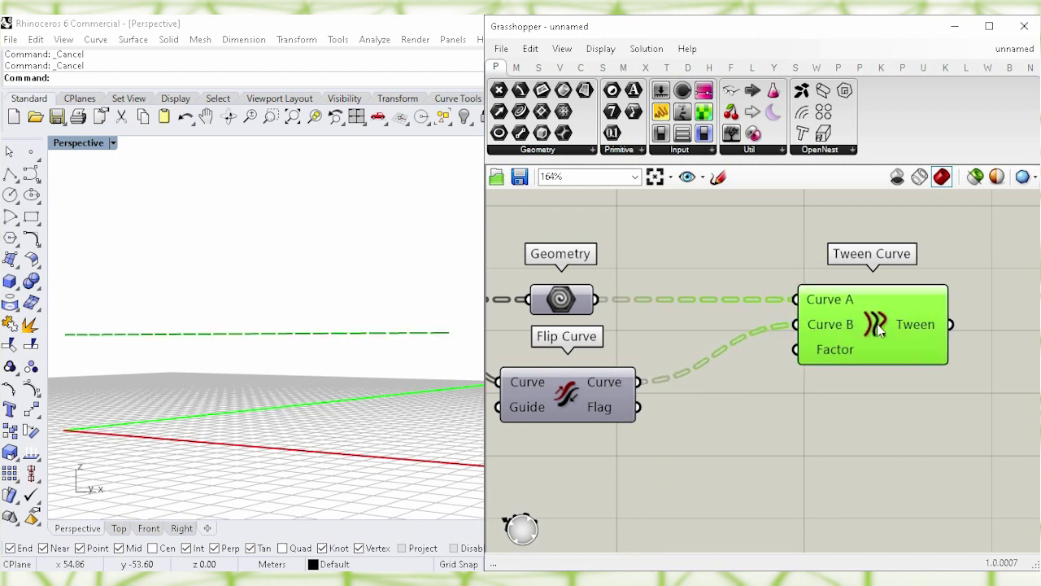
{"action": "left_click", "coordinate": [807, 421]}
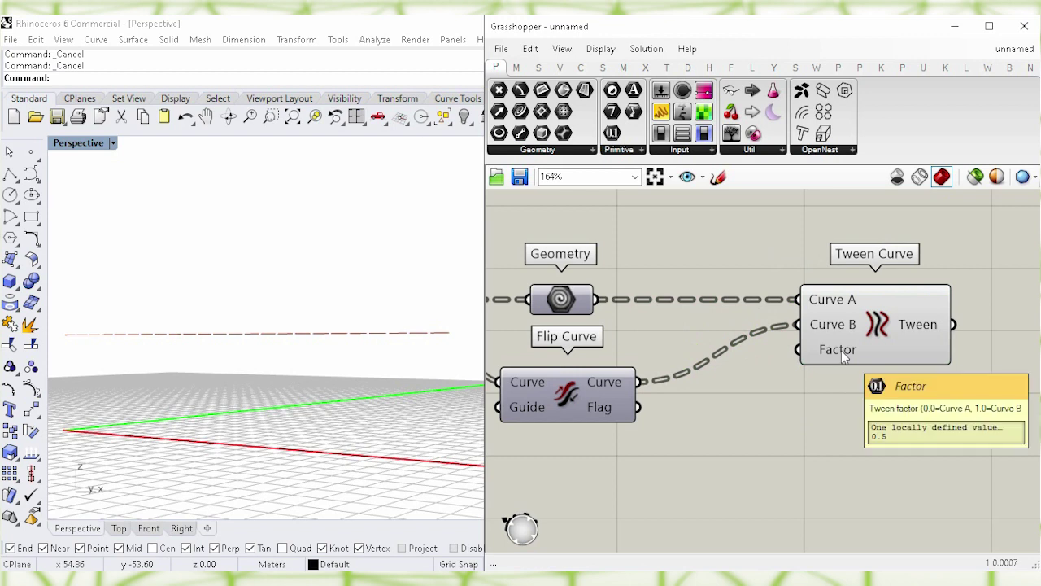
Step: Add a Range component below Flip Curve and connect its output to Tween Curve's Factor input
{"action": "right_click_drag", "start_coordinate": [749, 474], "coordinate": [772, 430]}
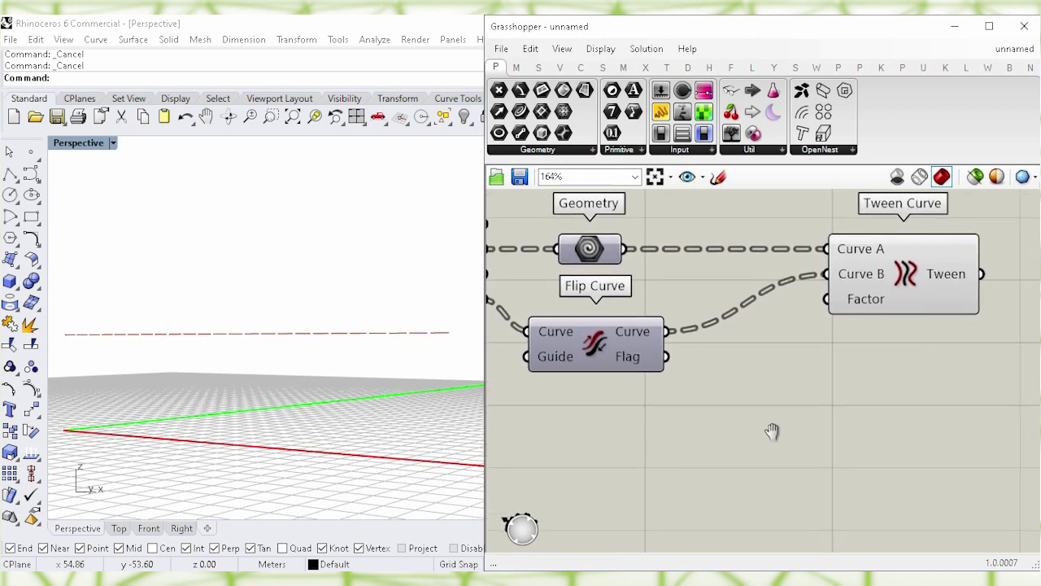
{"action": "double_click", "coordinate": [721, 442]}
{"action": "type", "text": "r"}
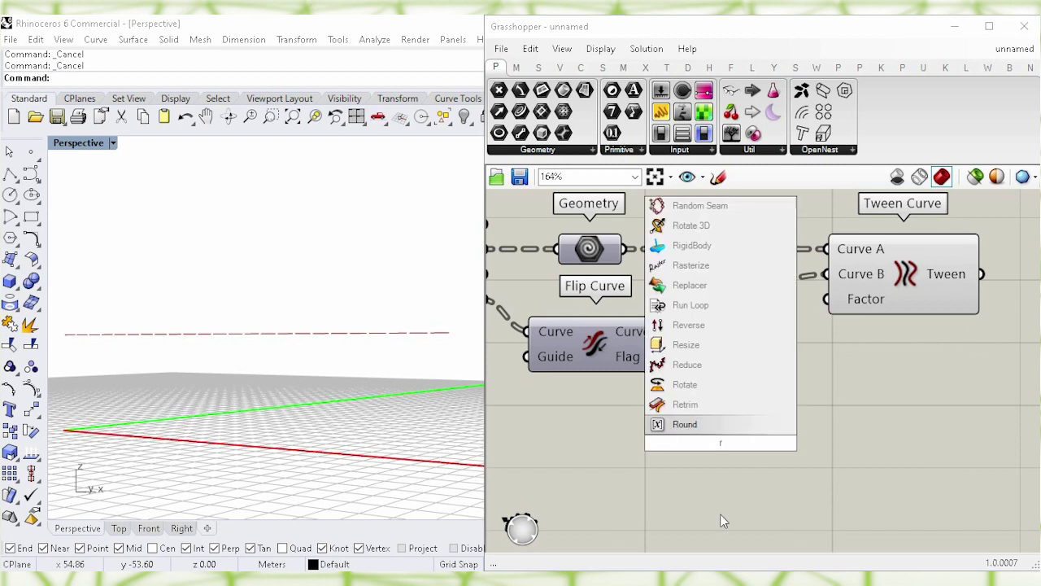
{"action": "type", "text": "an"}
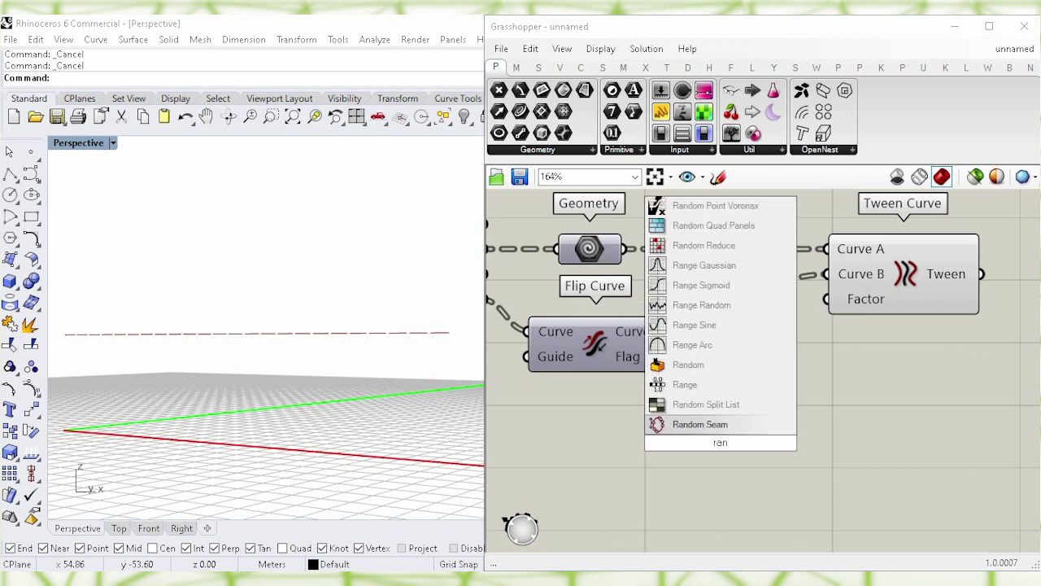
{"action": "type", "text": "g"}
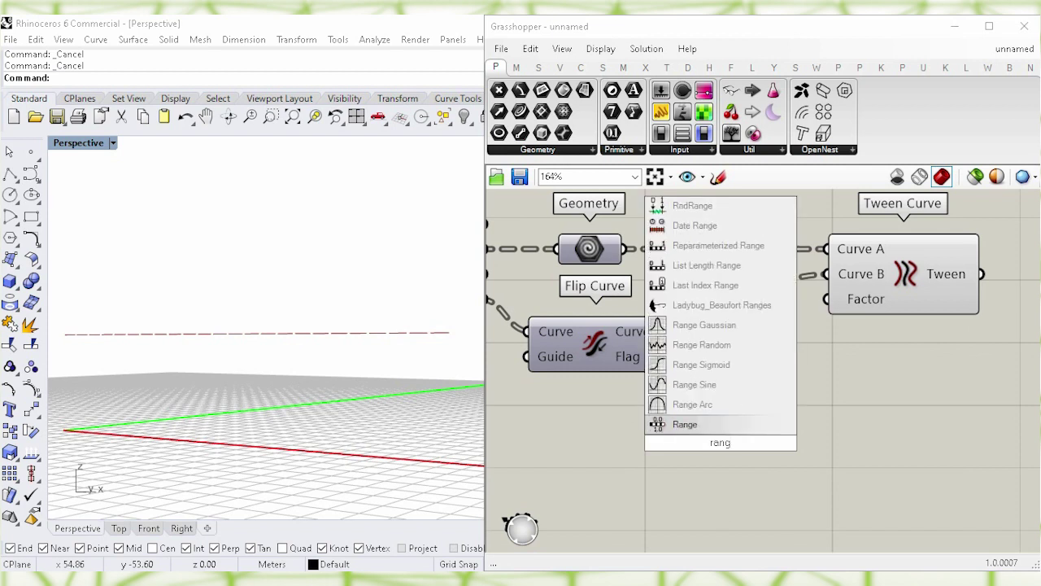
{"action": "left_click", "coordinate": [742, 426]}
{"action": "left_click_drag", "start_coordinate": [734, 442], "coordinate": [617, 448]}
{"action": "left_click", "coordinate": [753, 439]}
{"action": "left_click_drag", "start_coordinate": [685, 452], "coordinate": [827, 300]}
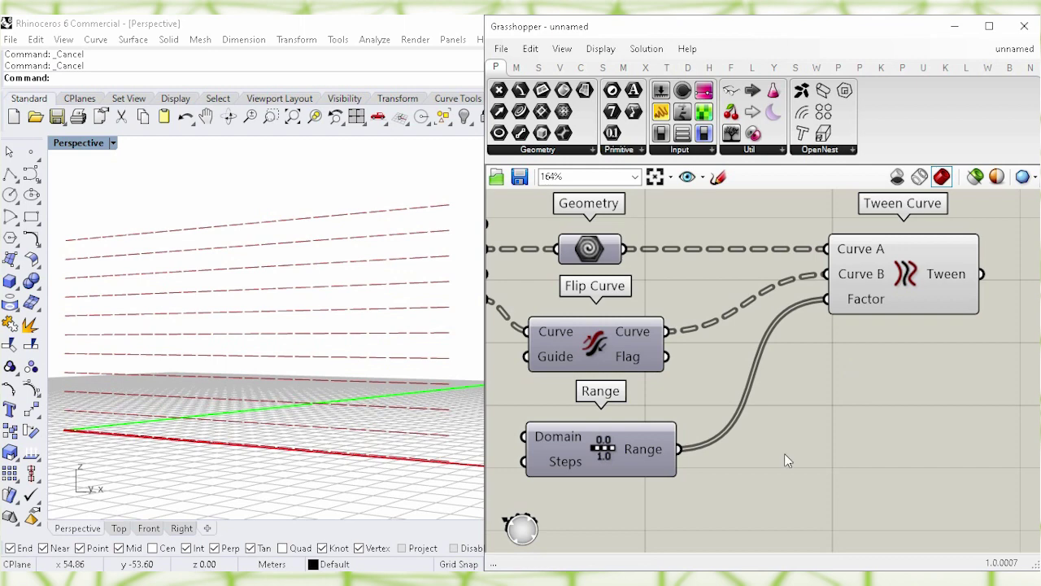
Step: Add a 5 to 50 number slider, connect it to Range's Steps input, and raise its value above 5
{"action": "right_click_drag", "start_coordinate": [775, 467], "coordinate": [789, 337]}
{"action": "mouse_move", "coordinate": [775, 275]}
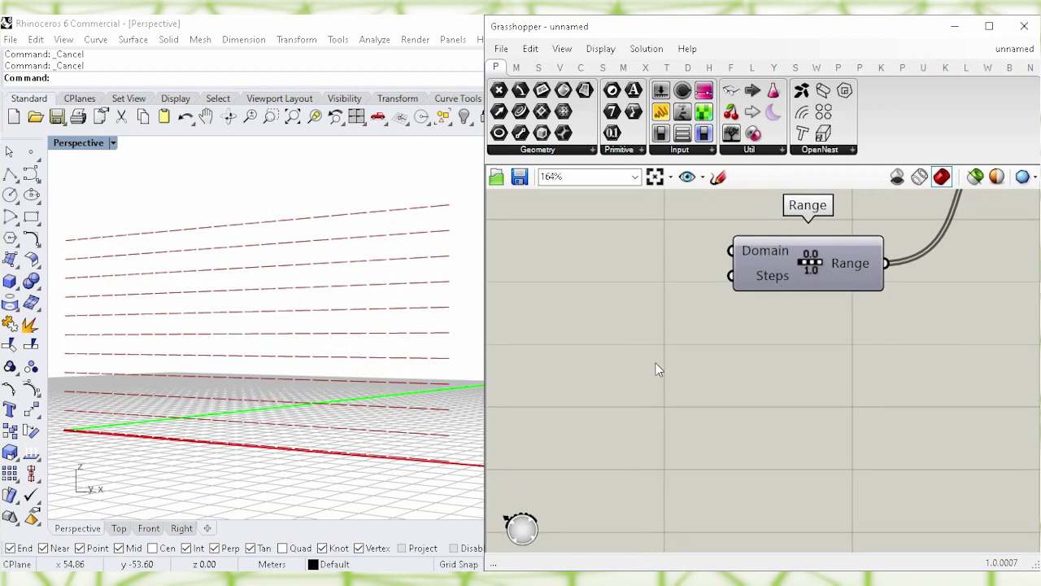
{"action": "double_click", "coordinate": [662, 394]}
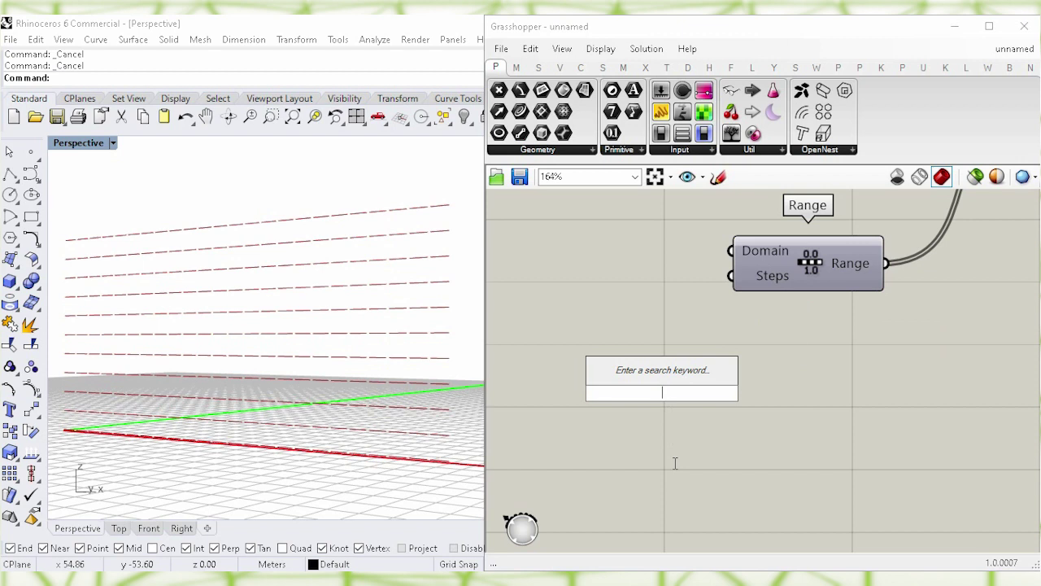
{"action": "type", "text": "5<50"}
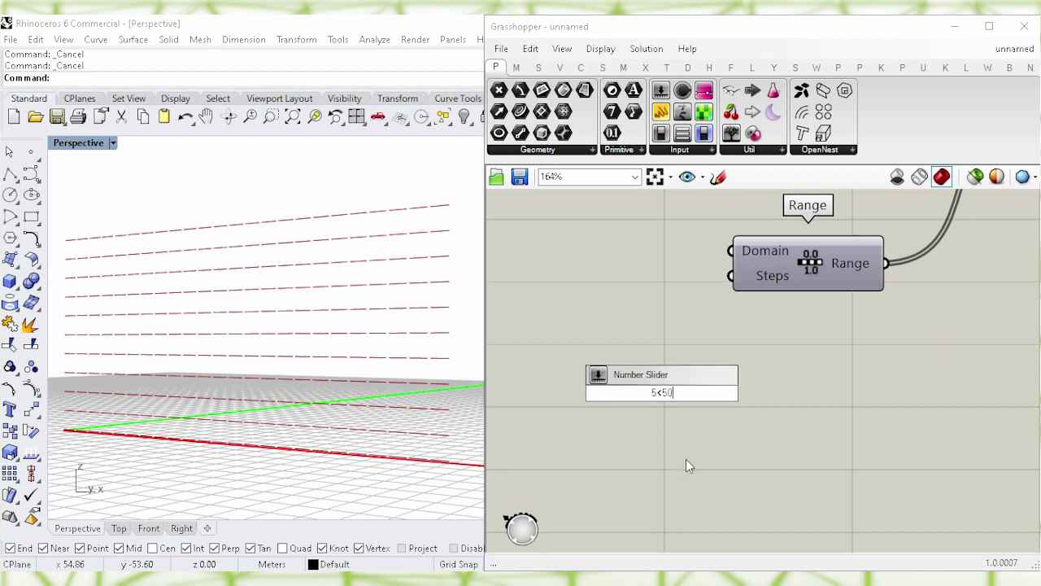
{"action": "key", "text": "Return"}
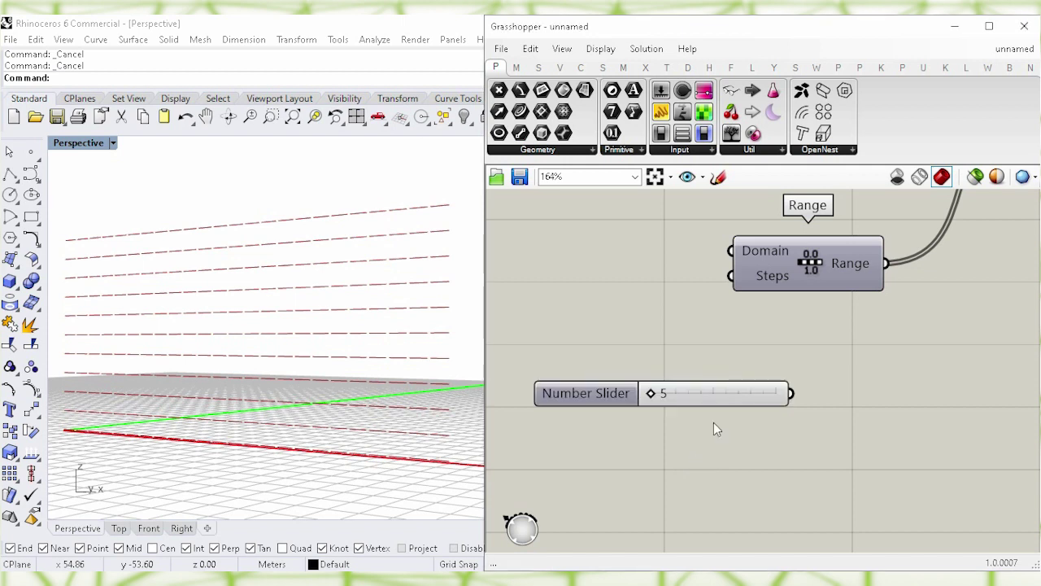
{"action": "right_click_drag", "start_coordinate": [695, 456], "coordinate": [726, 487]}
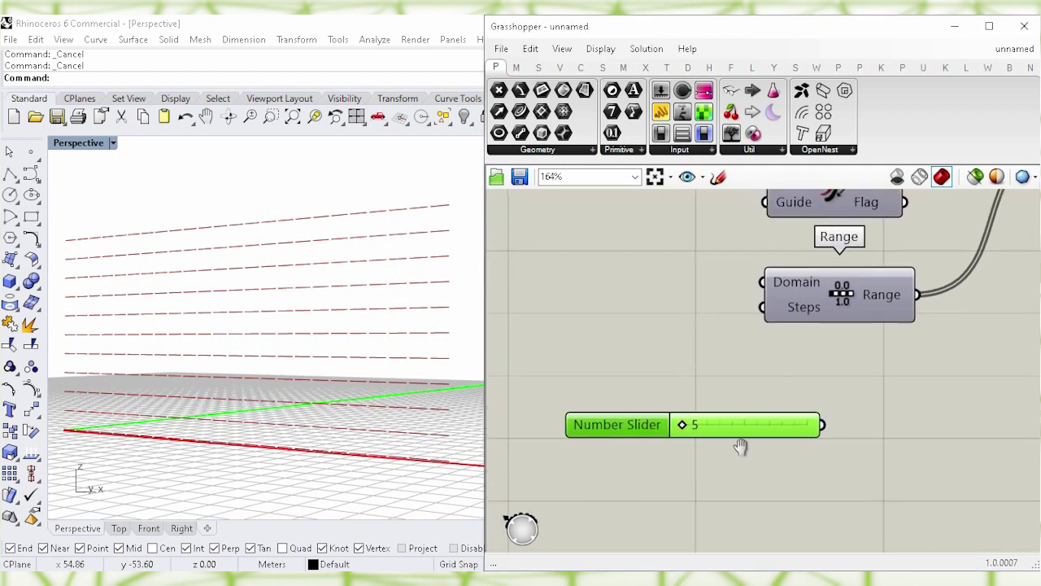
{"action": "left_click_drag", "start_coordinate": [736, 418], "coordinate": [680, 317]}
{"action": "left_click_drag", "start_coordinate": [744, 312], "coordinate": [762, 307]}
{"action": "left_click", "coordinate": [695, 366]}
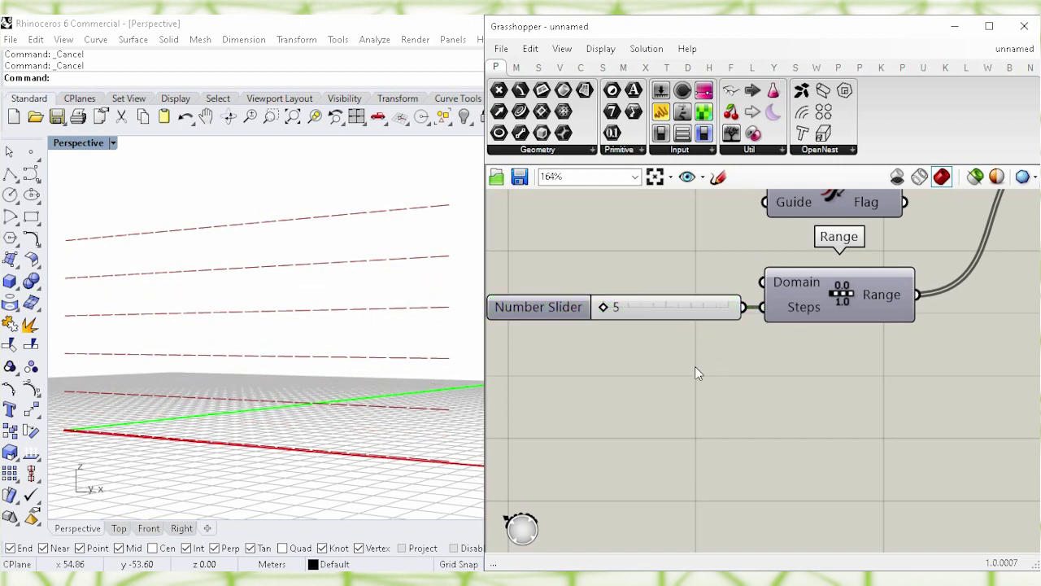
{"action": "left_click_drag", "start_coordinate": [606, 311], "coordinate": [655, 316]}
Step: Turn off the viewport preview of the Tween Curve component
{"action": "right_click_drag", "start_coordinate": [866, 399], "coordinate": [704, 490]}
{"action": "right_click_drag", "start_coordinate": [930, 338], "coordinate": [745, 454]}
{"action": "left_click", "coordinate": [843, 276]}
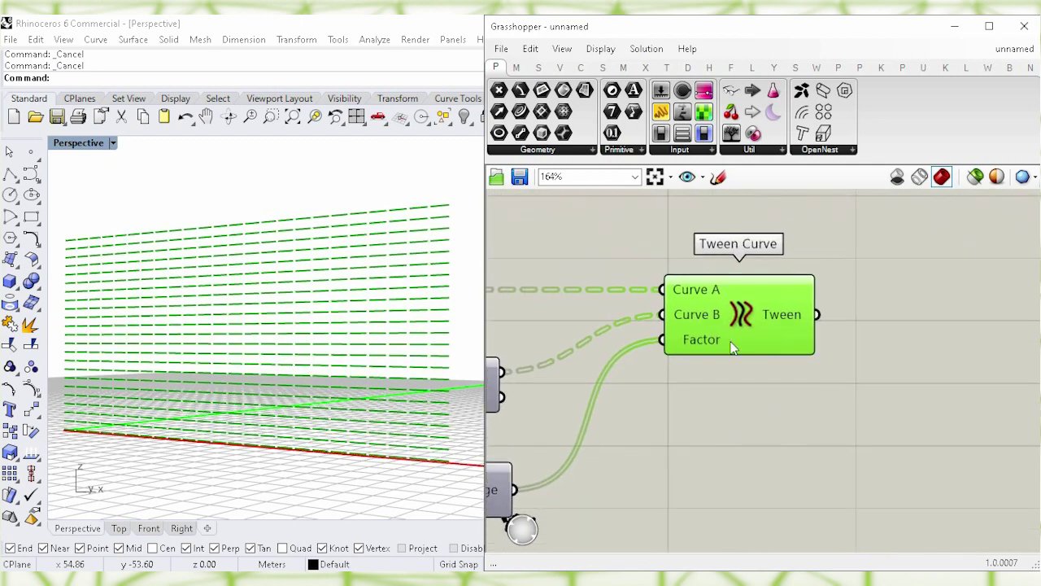
{"action": "right_click", "coordinate": [737, 311]}
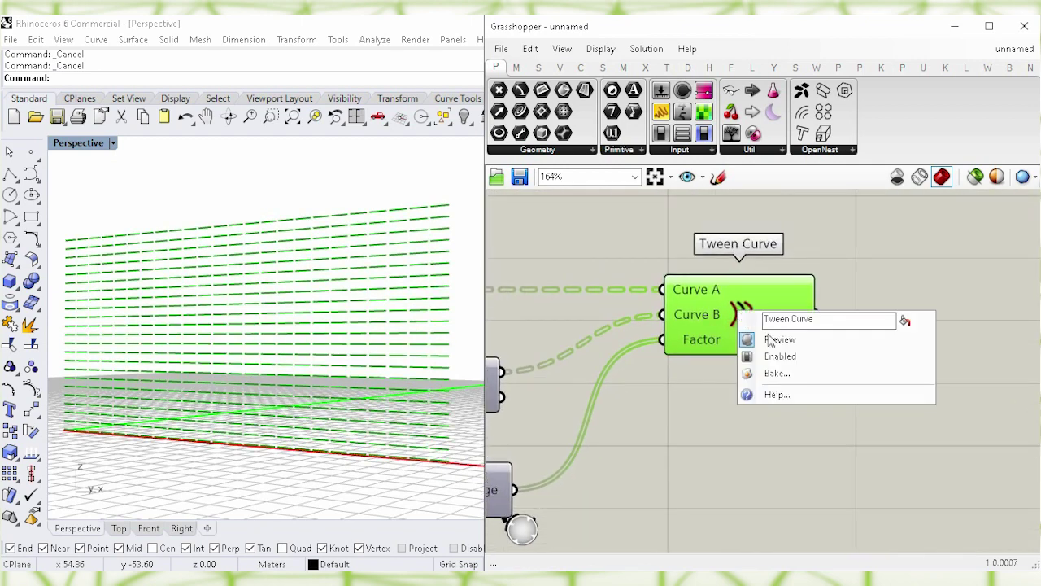
{"action": "left_click", "coordinate": [901, 343]}
{"action": "right_click_drag", "start_coordinate": [912, 399], "coordinate": [747, 386]}
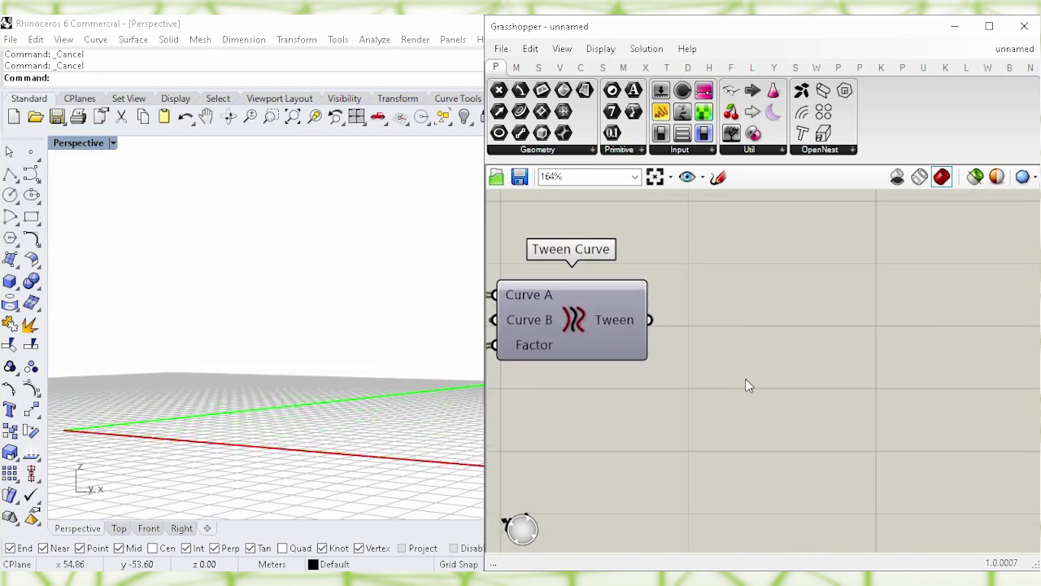
Step: Add a Point On Curve component at 0.500 and connect Tween Curve's Tween output to it
{"action": "double_click", "coordinate": [786, 375]}
{"action": "type", "text": "point o"}
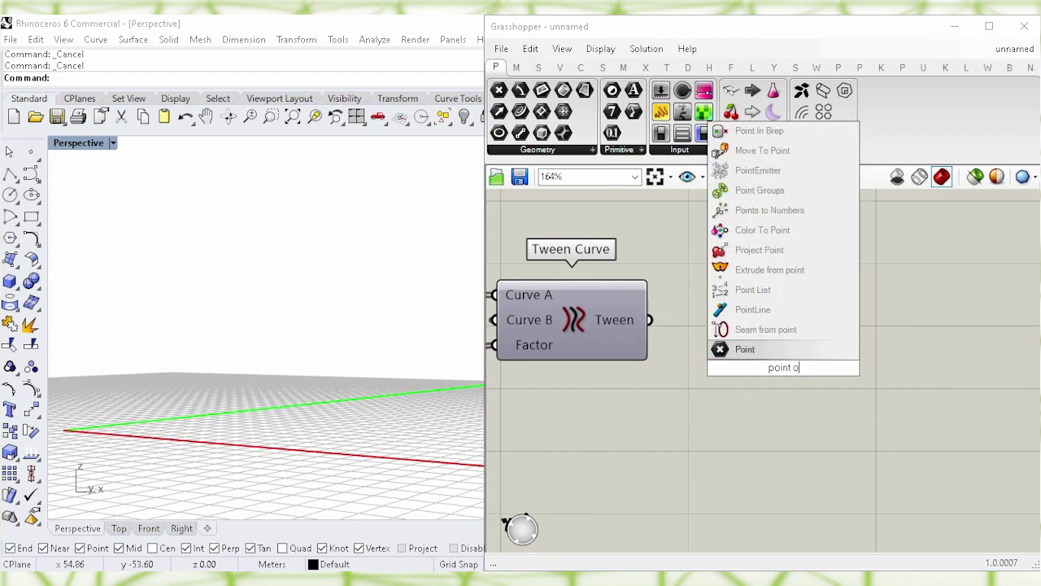
{"action": "type", "text": "n"}
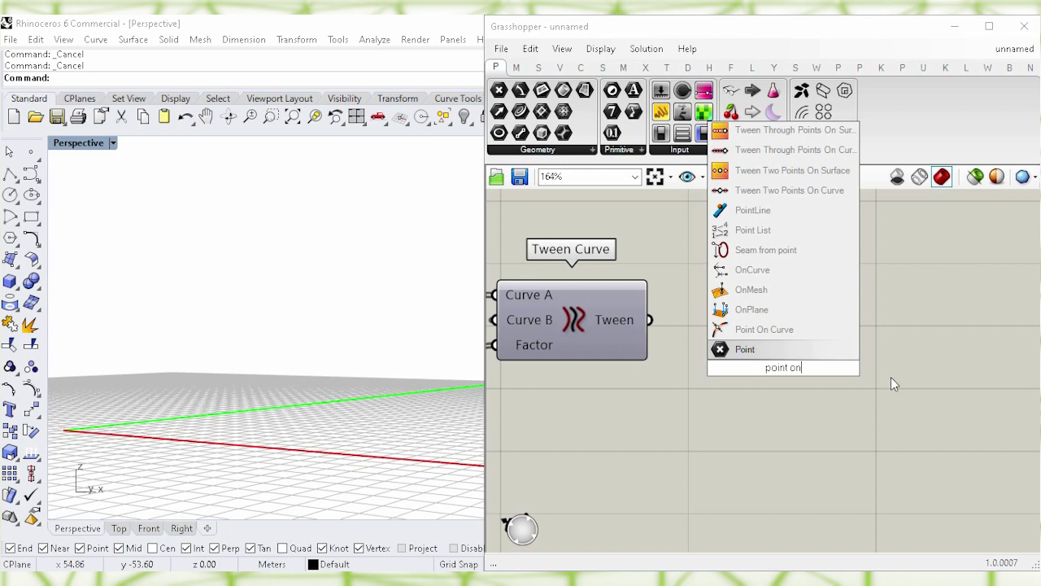
{"action": "left_click", "coordinate": [830, 332]}
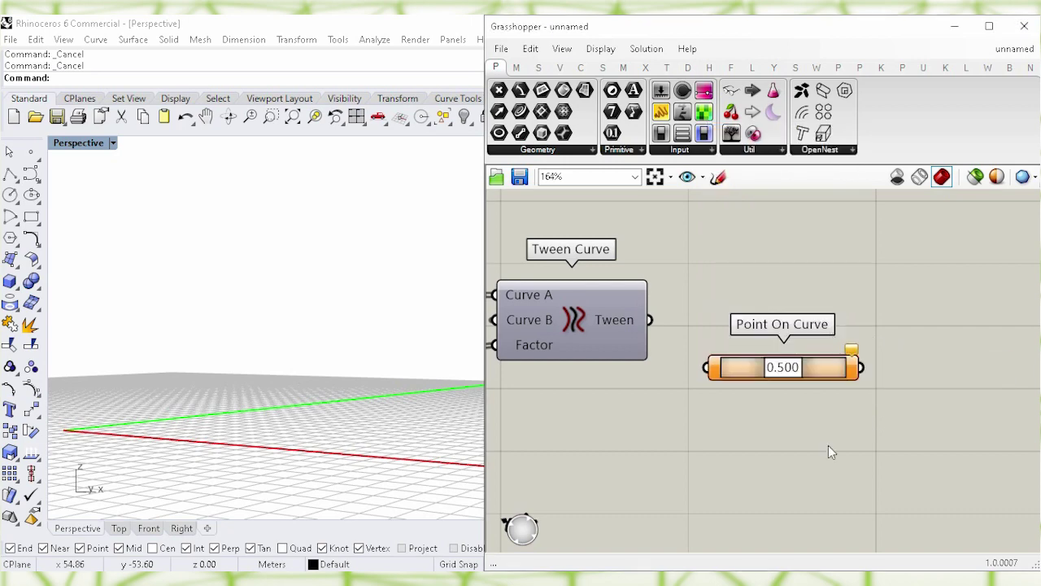
{"action": "left_click_drag", "start_coordinate": [652, 322], "coordinate": [704, 367]}
Step: Add a Pull Point component after Point On Curve and connect Point On Curve's output to its Point input
{"action": "right_click_drag", "start_coordinate": [911, 456], "coordinate": [698, 395]}
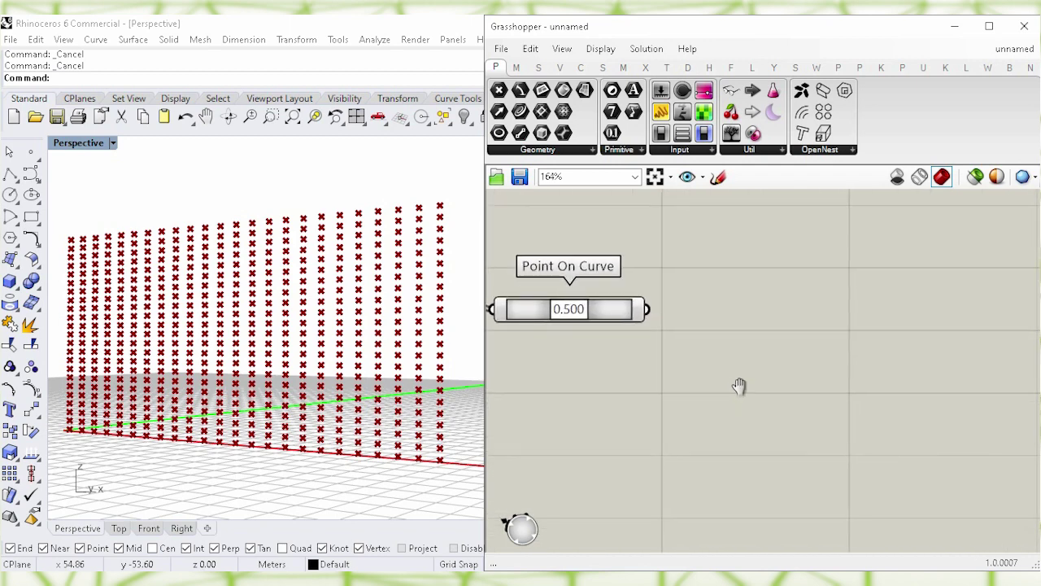
{"action": "double_click", "coordinate": [784, 384]}
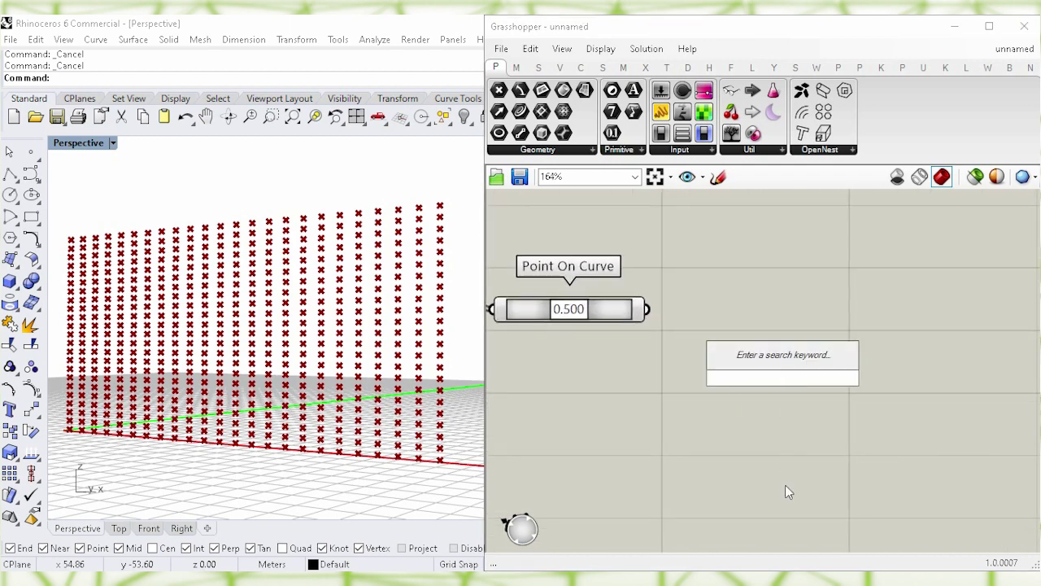
{"action": "type", "text": "pull"}
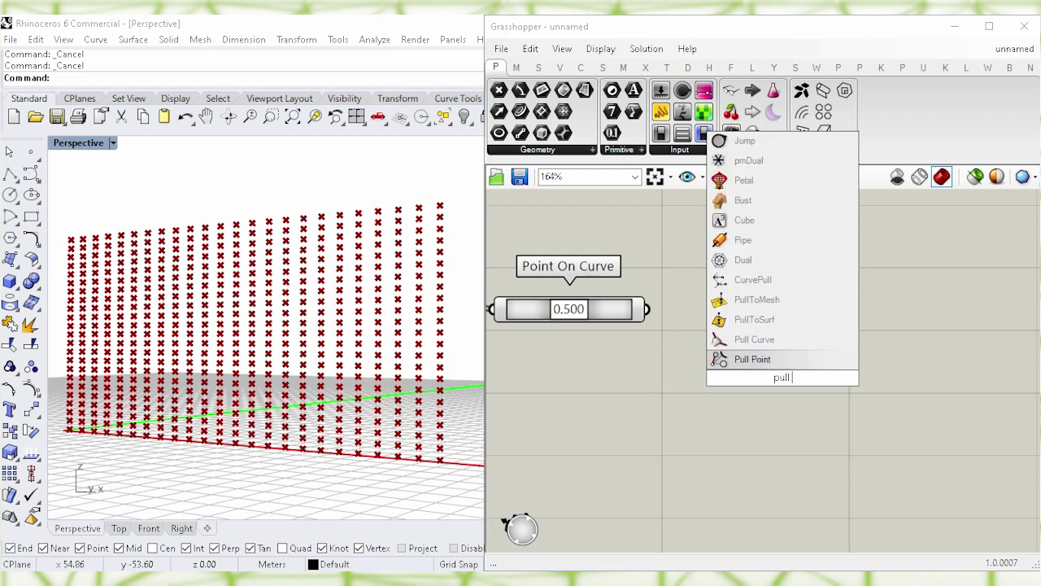
{"action": "left_click", "coordinate": [787, 366]}
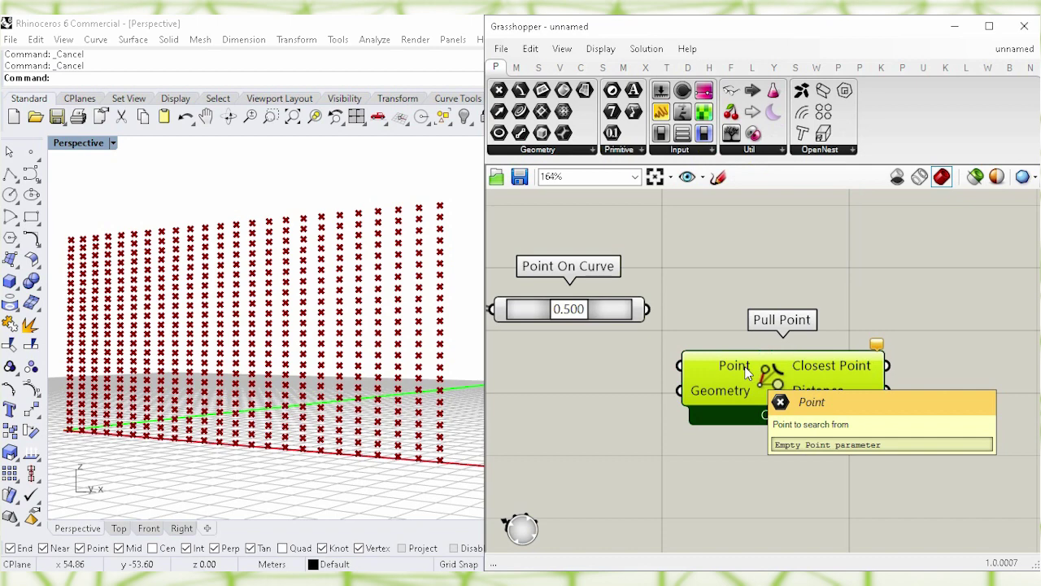
{"action": "left_click_drag", "start_coordinate": [648, 309], "coordinate": [680, 365]}
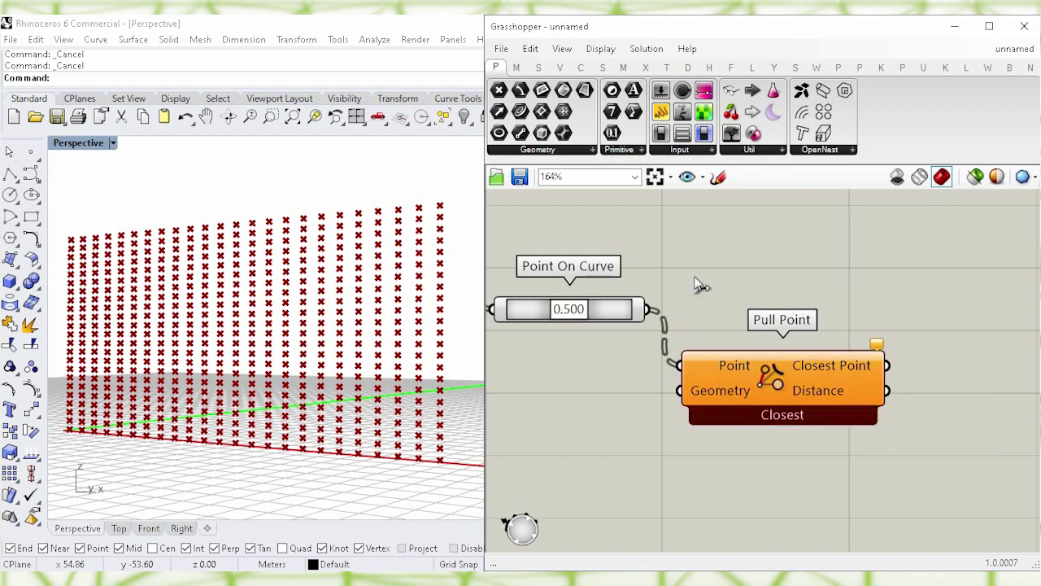
Step: Turn off the viewport preview of the Point On Curve component
{"action": "left_click_drag", "start_coordinate": [584, 327], "coordinate": [609, 261]}
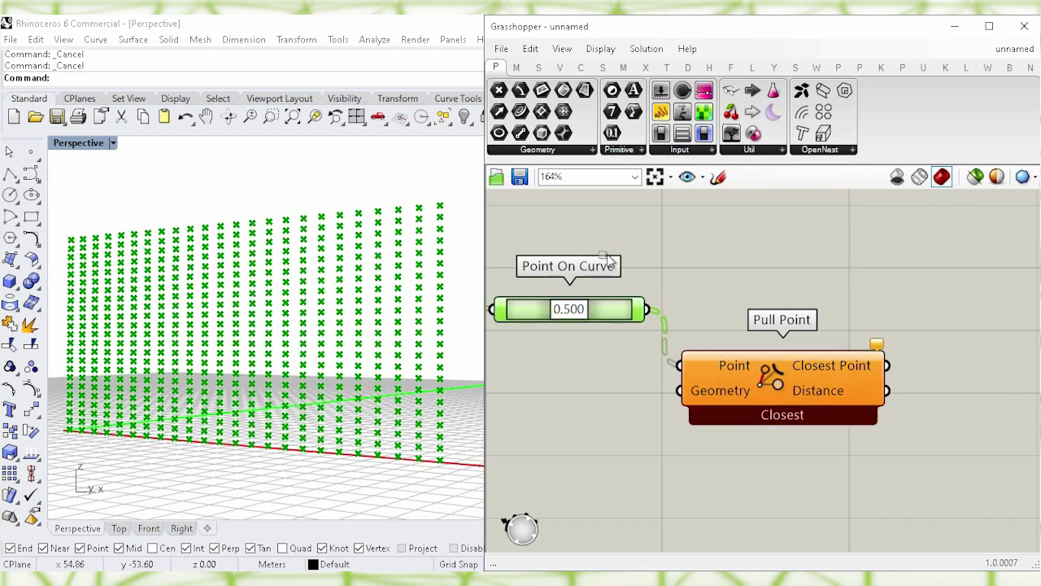
{"action": "right_click", "coordinate": [671, 282]}
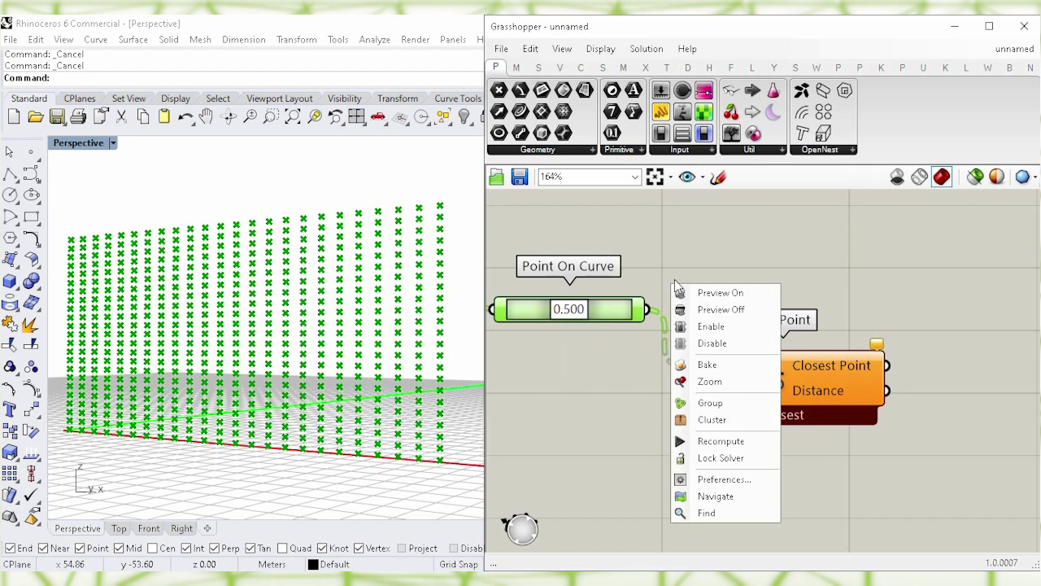
{"action": "left_click", "coordinate": [755, 316]}
Step: Move the circled Geometry parameter from the start of the definition to just below Point On Curve, beside Pull Point
{"action": "mouse_move", "coordinate": [726, 399]}
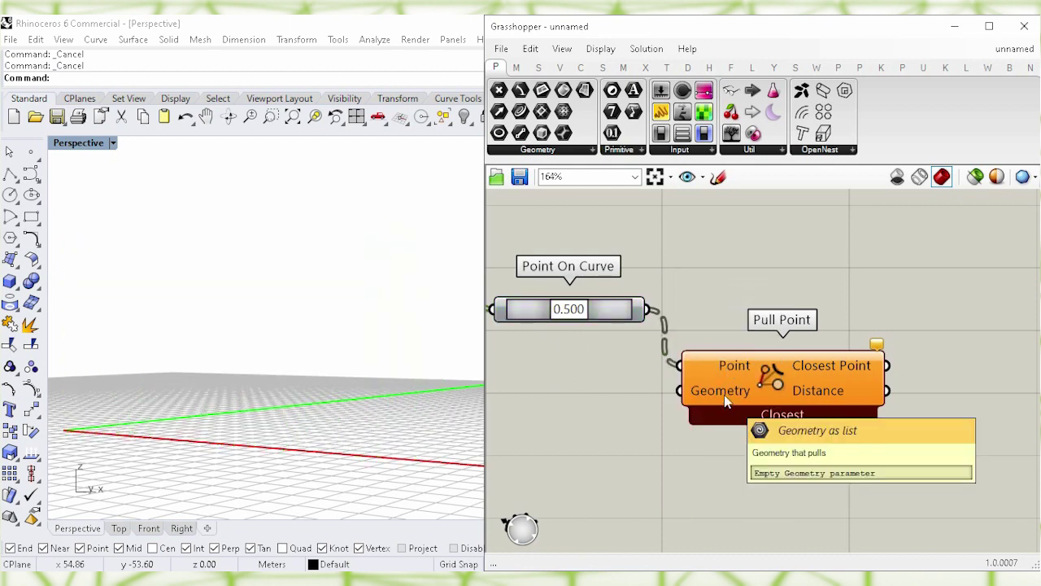
{"action": "right_click_drag", "start_coordinate": [580, 429], "coordinate": [657, 389]}
{"action": "scroll", "coordinate": [657, 392], "scroll_direction": "down", "scroll_amount": 1}
{"action": "scroll", "coordinate": [656, 399], "scroll_direction": "down", "scroll_amount": 2}
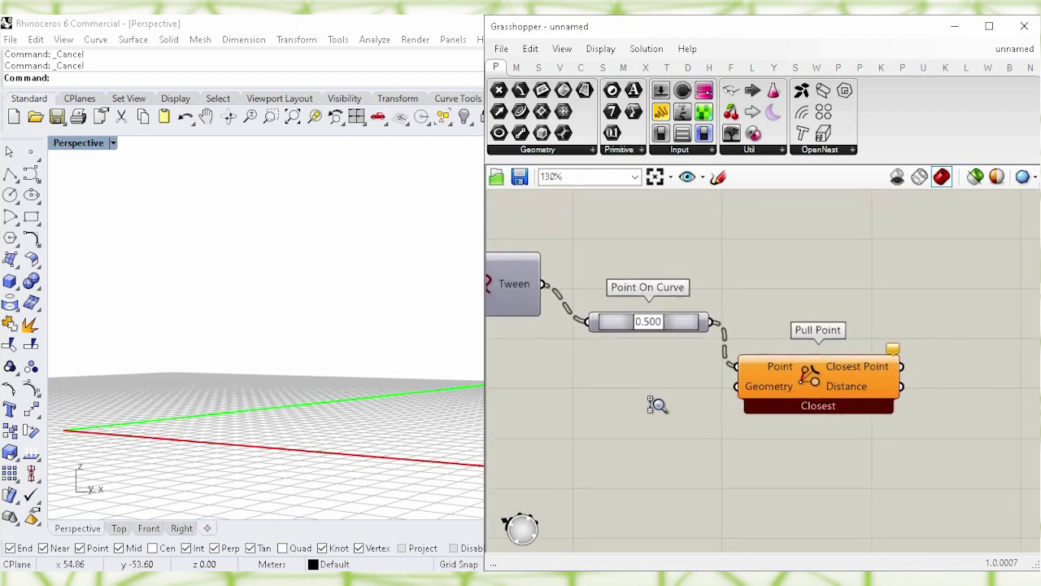
{"action": "right_click_drag", "start_coordinate": [597, 395], "coordinate": [918, 460]}
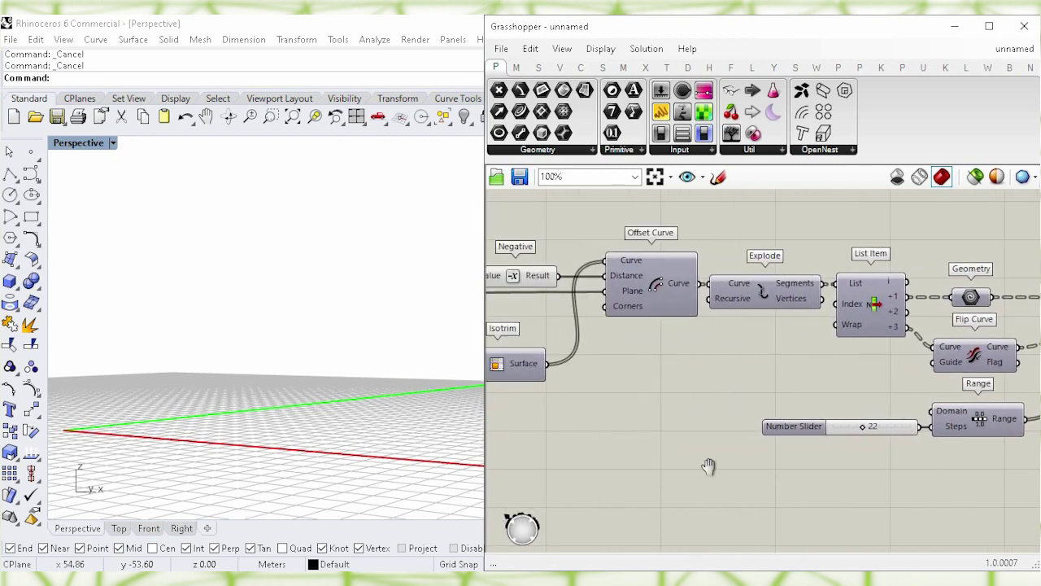
{"action": "right_click_drag", "start_coordinate": [521, 441], "coordinate": [879, 434]}
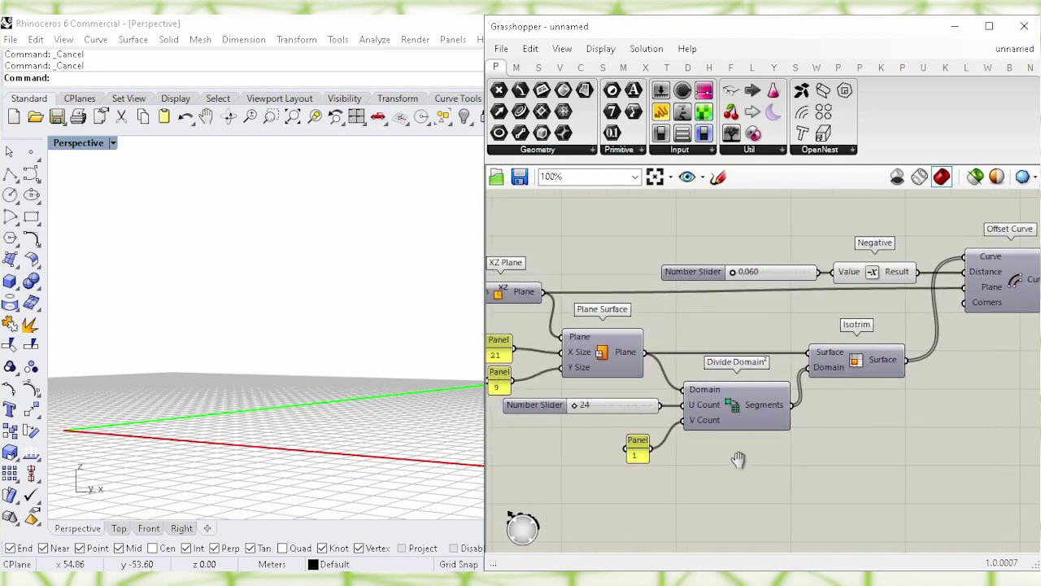
{"action": "right_click_drag", "start_coordinate": [522, 452], "coordinate": [811, 448]}
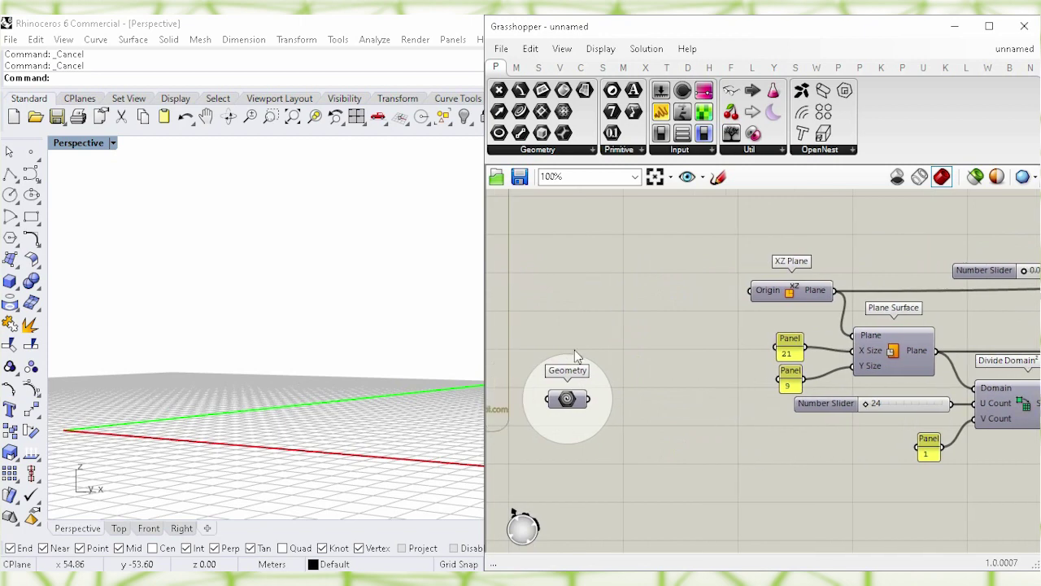
{"action": "left_click_drag", "start_coordinate": [569, 405], "coordinate": [835, 498]}
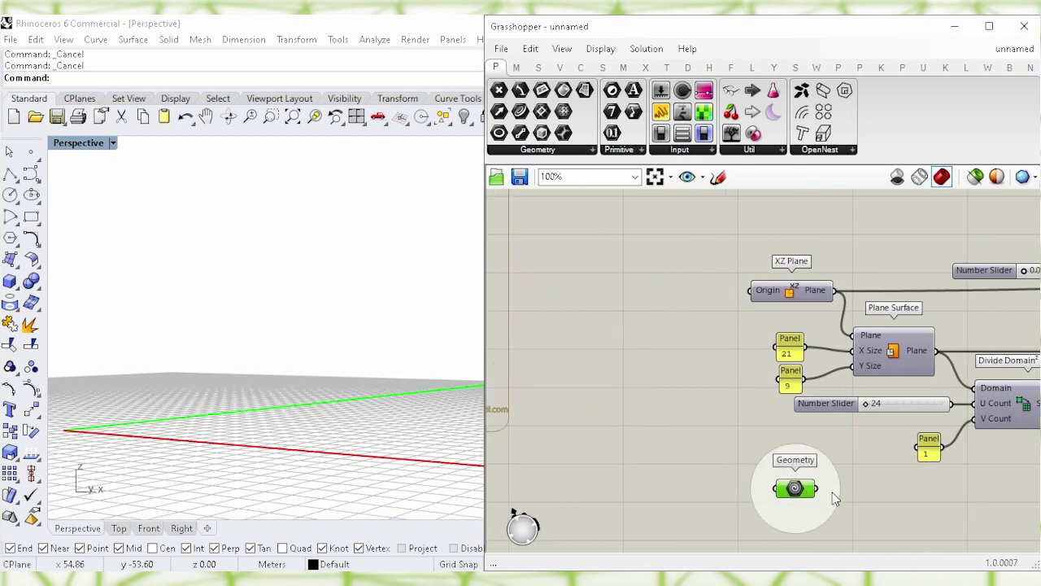
{"action": "right_click_drag", "start_coordinate": [940, 507], "coordinate": [696, 438]}
{"action": "left_click_drag", "start_coordinate": [555, 429], "coordinate": [902, 443]}
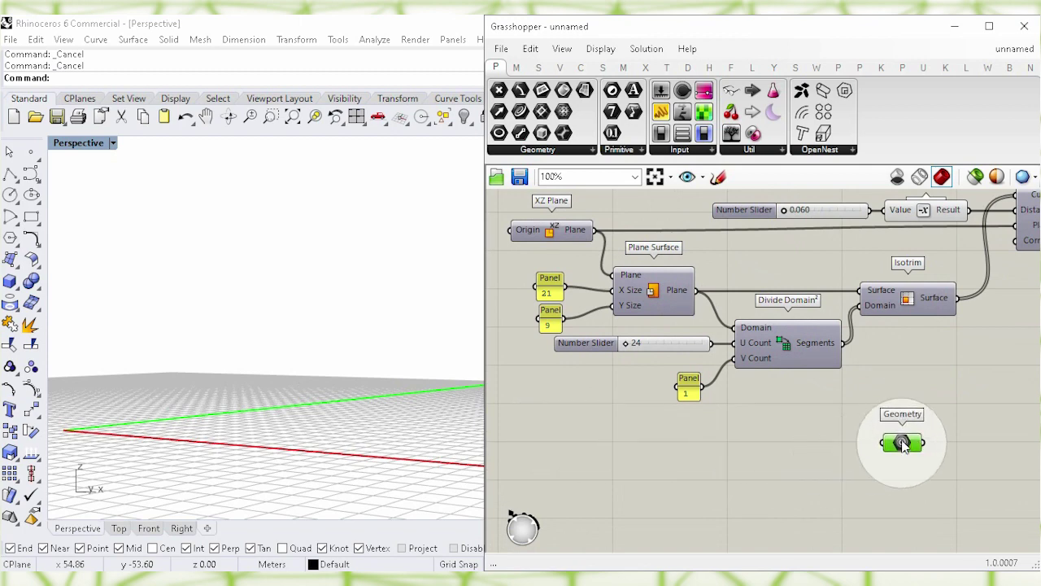
{"action": "right_click_drag", "start_coordinate": [951, 391], "coordinate": [606, 386]}
{"action": "left_click_drag", "start_coordinate": [571, 443], "coordinate": [886, 440]}
{"action": "right_click_drag", "start_coordinate": [935, 434], "coordinate": [637, 421]}
{"action": "left_click_drag", "start_coordinate": [543, 429], "coordinate": [955, 385]}
{"action": "right_click_drag", "start_coordinate": [965, 462], "coordinate": [710, 476]}
{"action": "left_click_drag", "start_coordinate": [710, 392], "coordinate": [798, 347]}
{"action": "left_click", "coordinate": [796, 435]}
Step: Connect the circled Geometry parameter's output to Pull Point's Geometry input
{"action": "right_click_drag", "start_coordinate": [899, 408], "coordinate": [814, 455]}
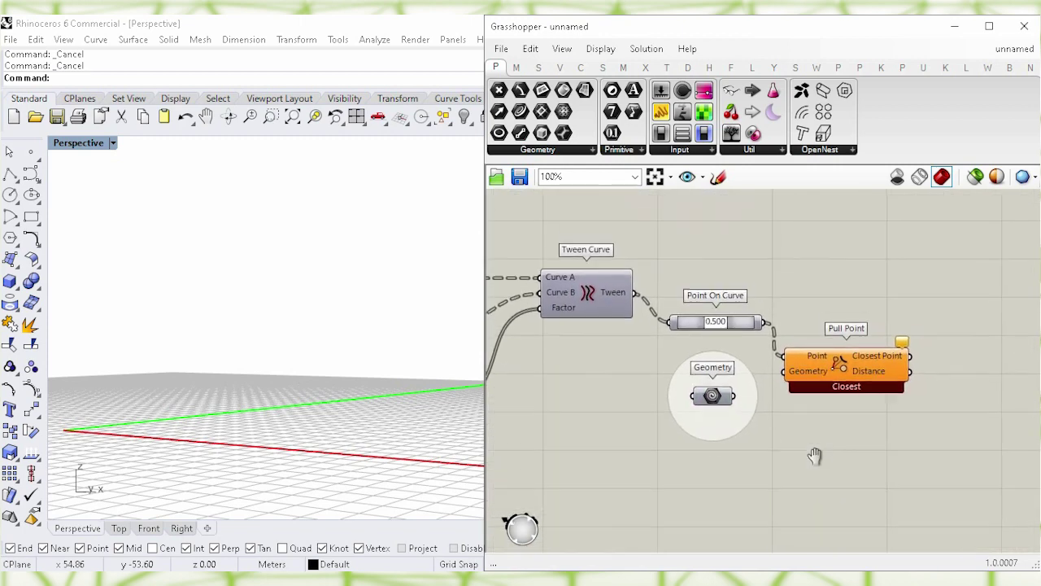
{"action": "scroll", "coordinate": [799, 425], "scroll_direction": "up", "scroll_amount": 4}
{"action": "scroll", "coordinate": [804, 411], "scroll_direction": "up", "scroll_amount": 1}
{"action": "left_click_drag", "start_coordinate": [704, 375], "coordinate": [777, 341]}
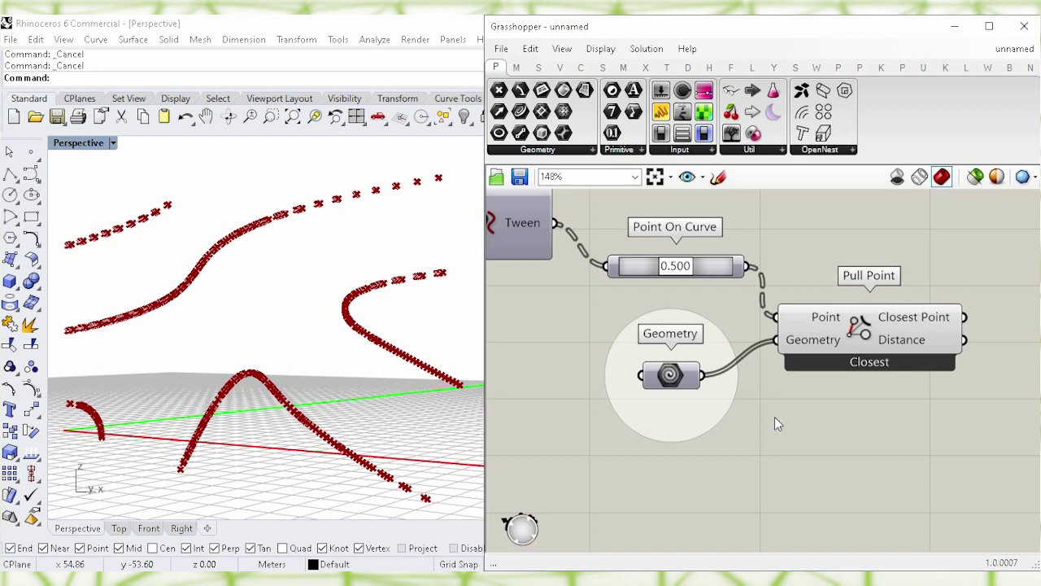
Step: Preview the curves of the circled Geometry parameter in the viewport and hide them again
{"action": "left_click", "coordinate": [671, 376]}
{"action": "right_click", "coordinate": [672, 377]}
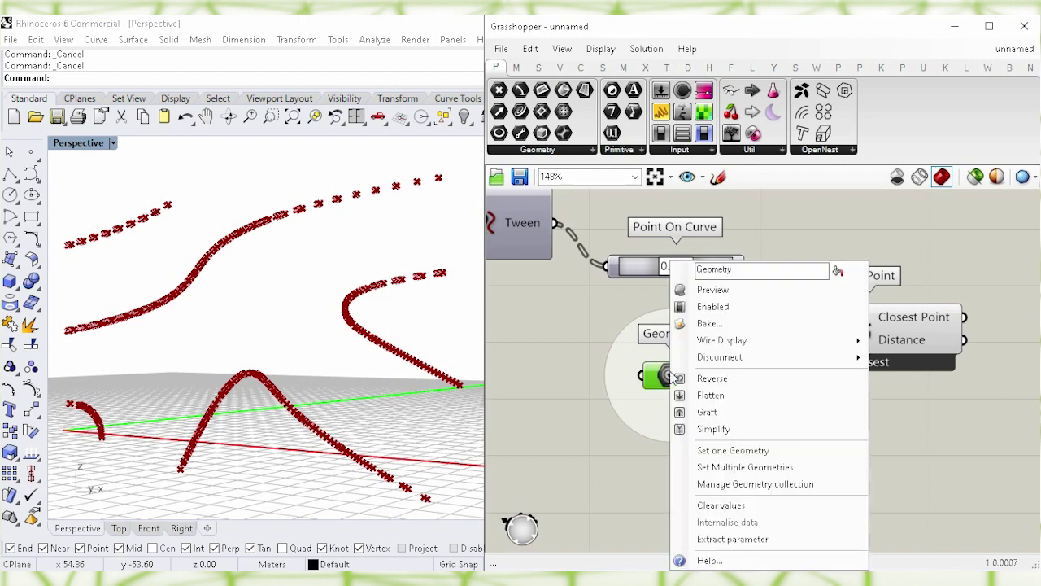
{"action": "left_click", "coordinate": [845, 290]}
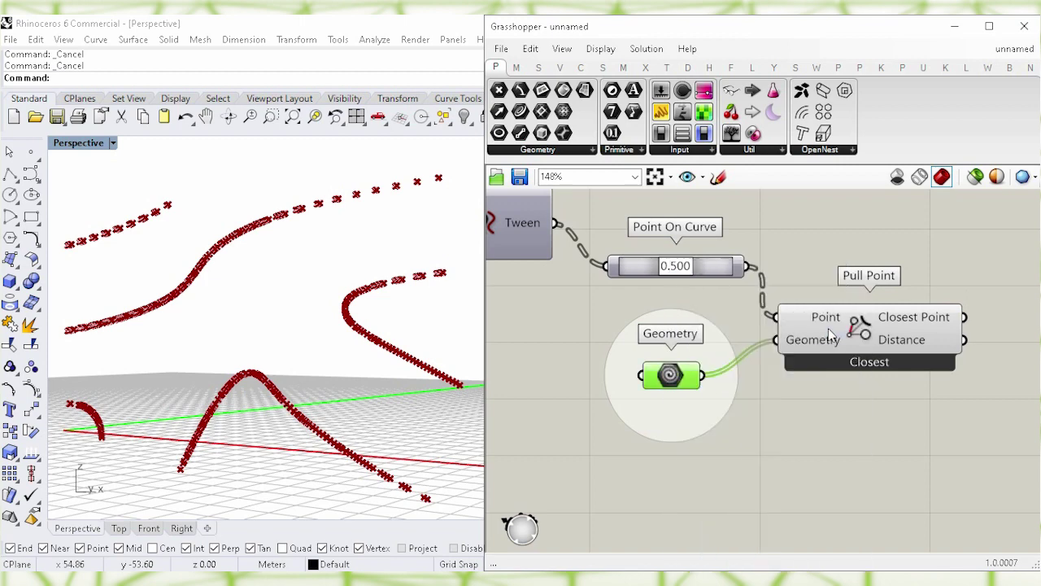
{"action": "left_click", "coordinate": [842, 401]}
{"action": "left_click", "coordinate": [672, 377]}
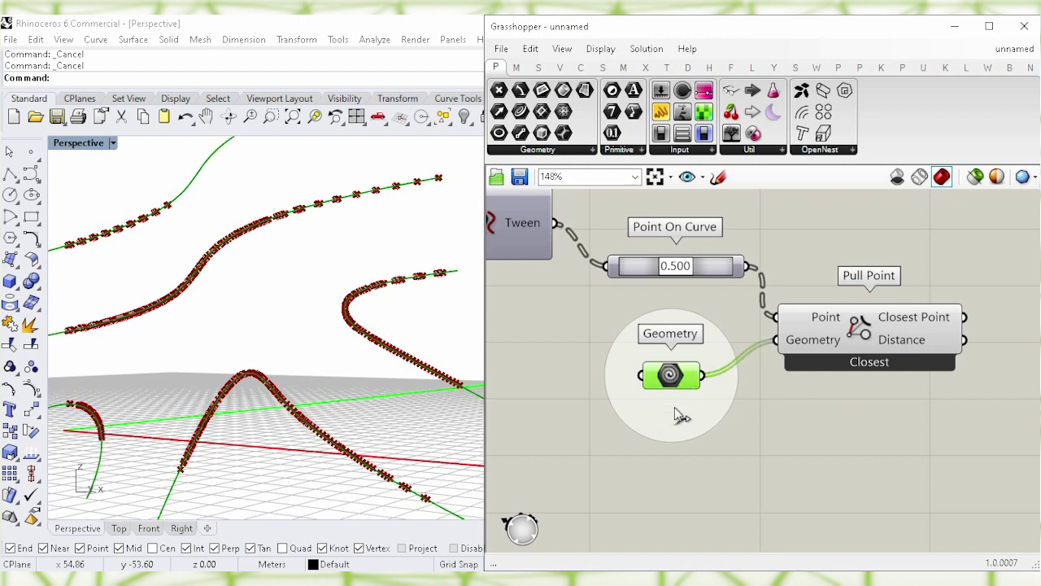
{"action": "right_click", "coordinate": [673, 375]}
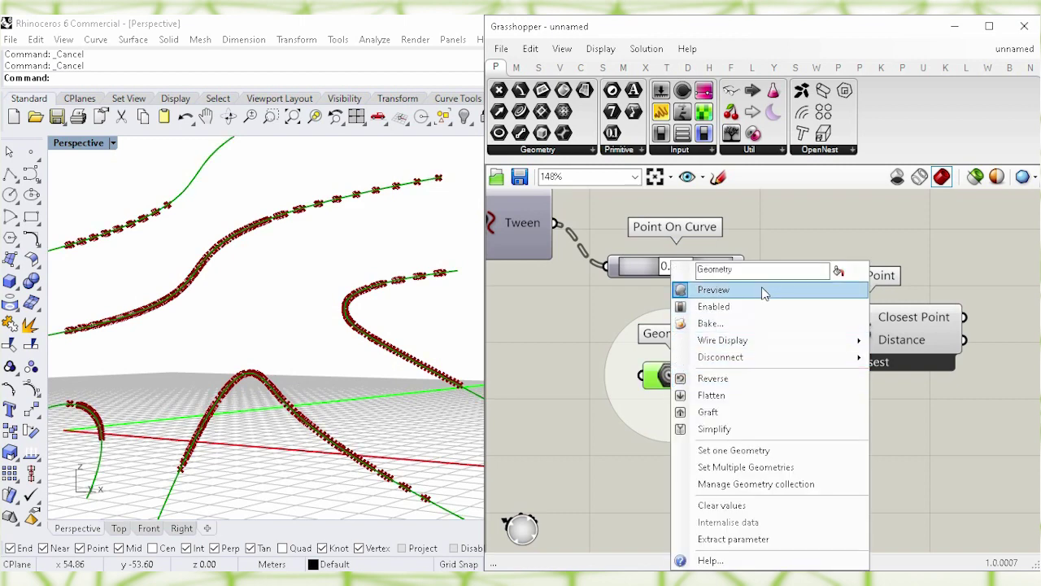
{"action": "left_click", "coordinate": [842, 290]}
Step: Turn off the viewport preview of the Pull Point component
{"action": "left_click", "coordinate": [865, 358]}
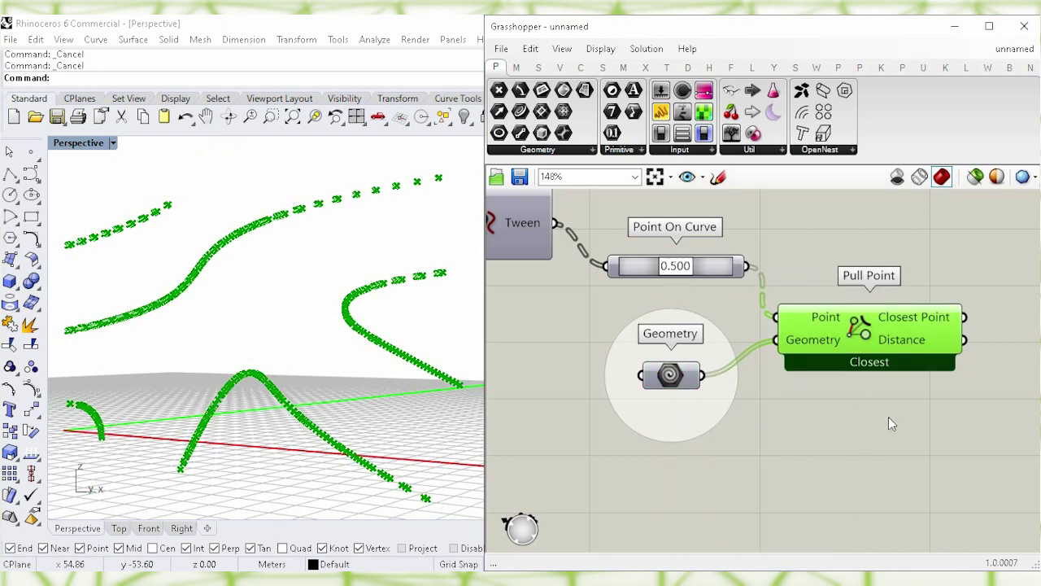
{"action": "right_click_drag", "start_coordinate": [886, 432], "coordinate": [620, 407]}
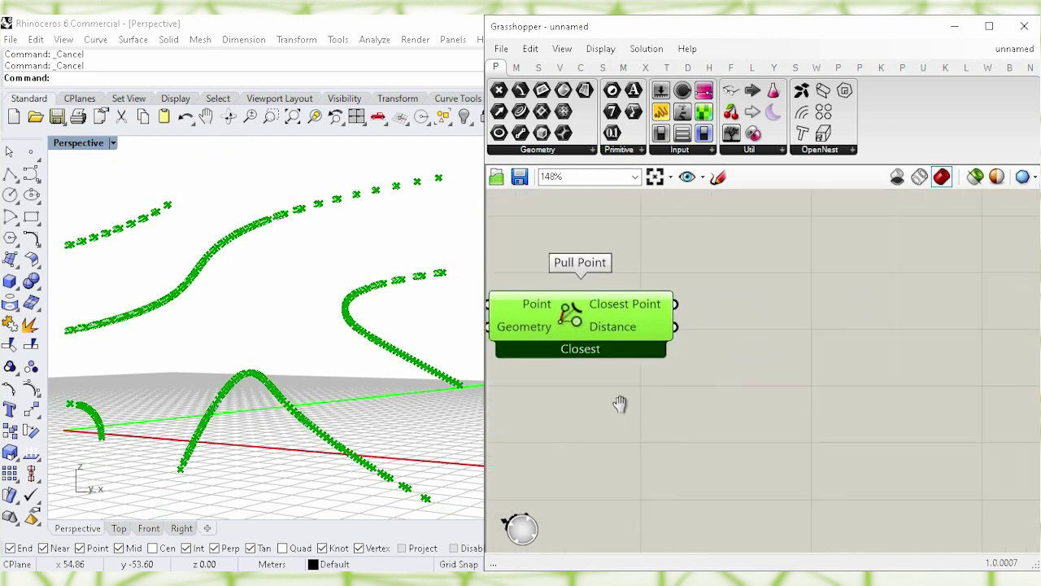
{"action": "right_click", "coordinate": [569, 312]}
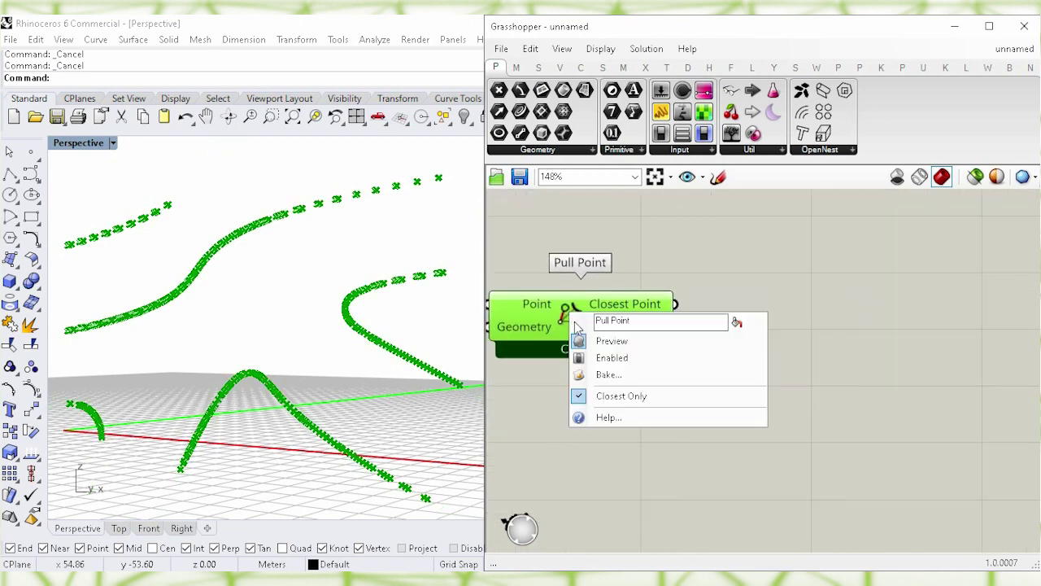
{"action": "left_click", "coordinate": [736, 343]}
{"action": "left_click", "coordinate": [840, 387]}
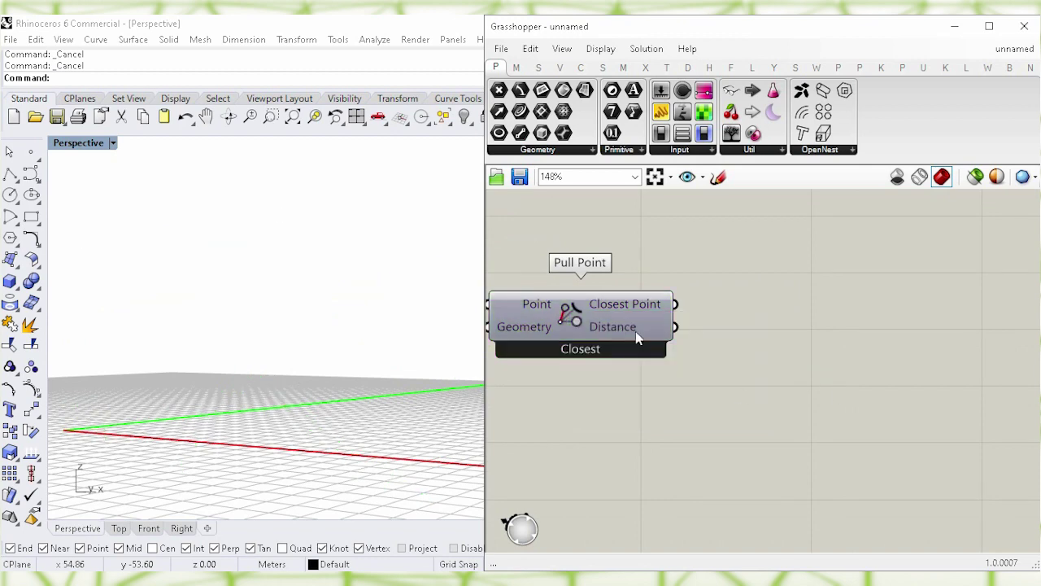
Step: Add a Bounds component, connect Pull Point's Distance output to its Numbers input, and place it below and beyond Pull Point
{"action": "double_click", "coordinate": [825, 378]}
{"action": "type", "text": "bound"}
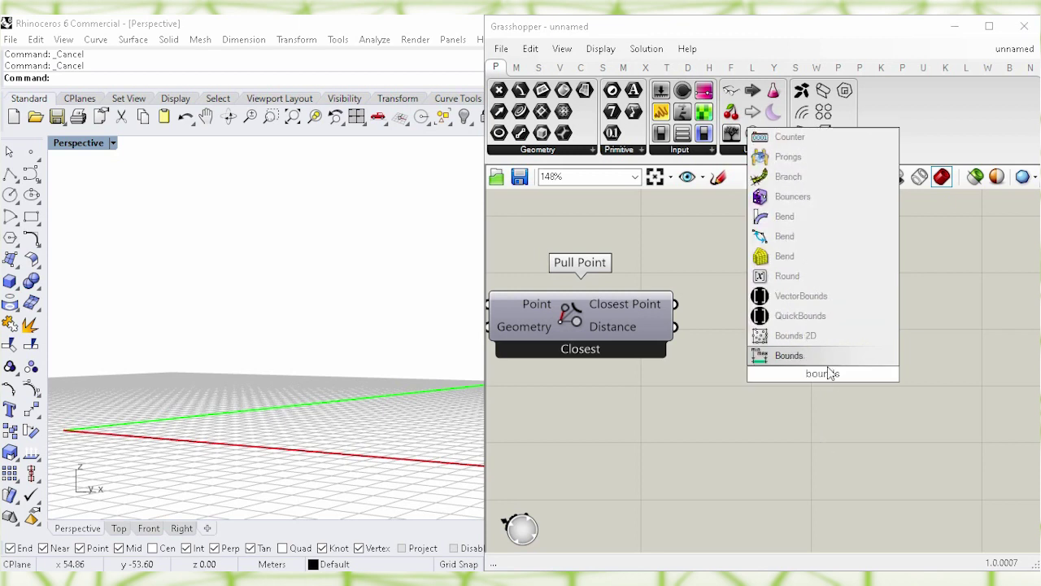
{"action": "type", "text": "s"}
{"action": "left_click", "coordinate": [826, 357]}
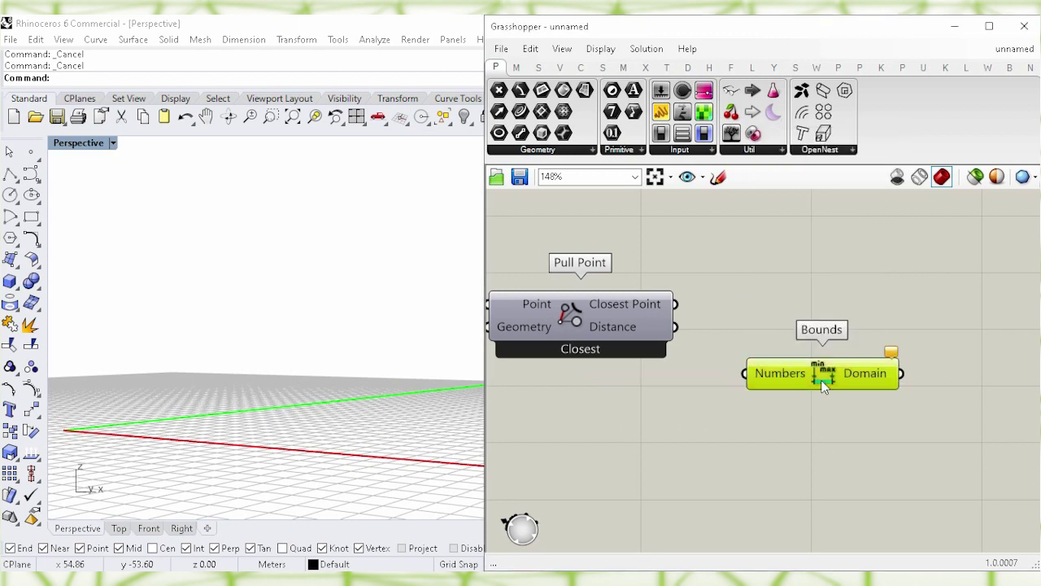
{"action": "left_click_drag", "start_coordinate": [675, 327], "coordinate": [747, 373]}
{"action": "left_click_drag", "start_coordinate": [814, 379], "coordinate": [779, 401]}
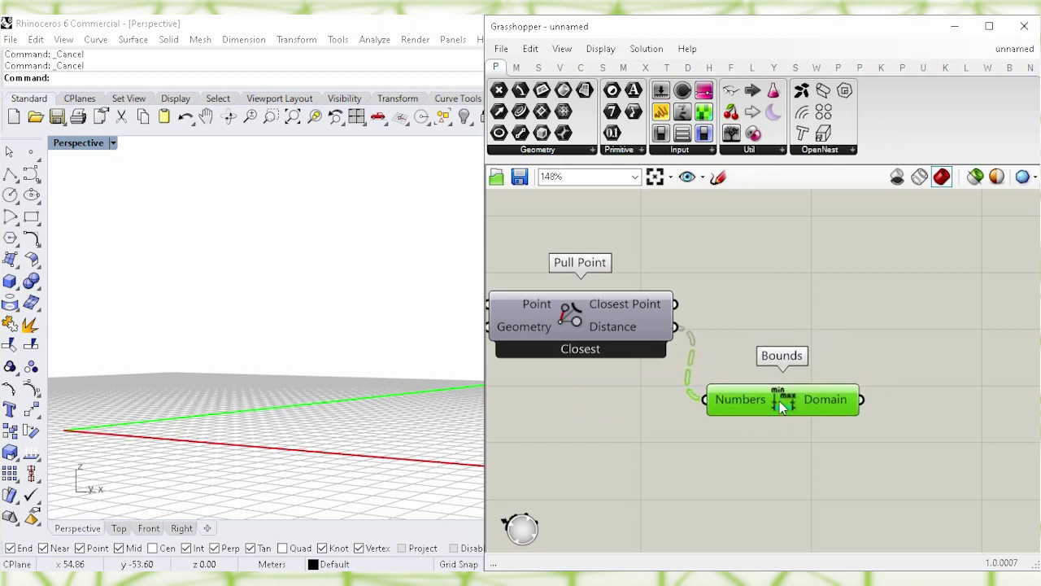
Step: Add a Remap Numbers component beyond Bounds and connect Pull Point's Distance output to its Value input
{"action": "left_click", "coordinate": [813, 299]}
{"action": "double_click", "coordinate": [862, 298]}
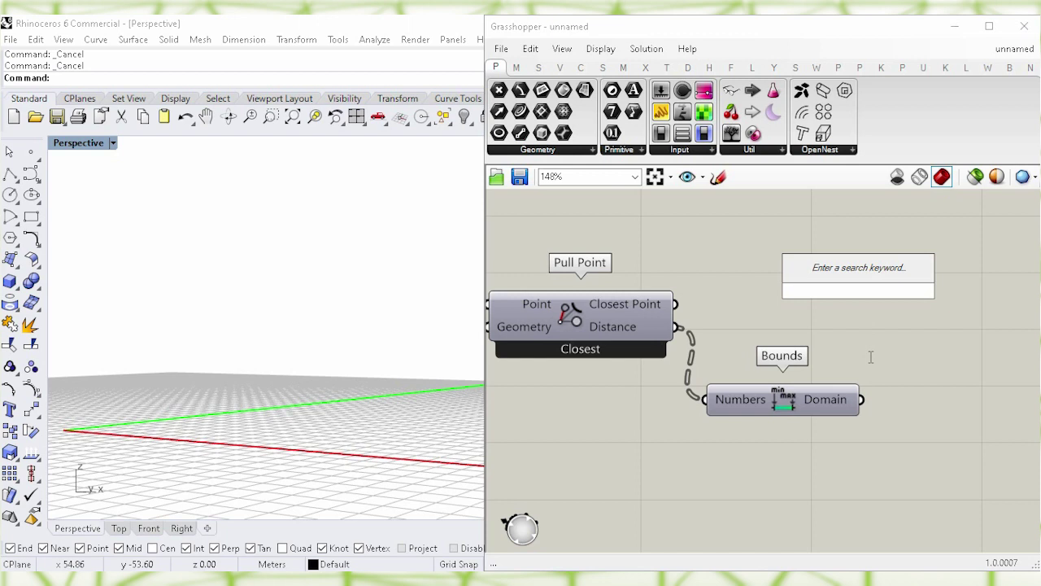
{"action": "type", "text": "remap"}
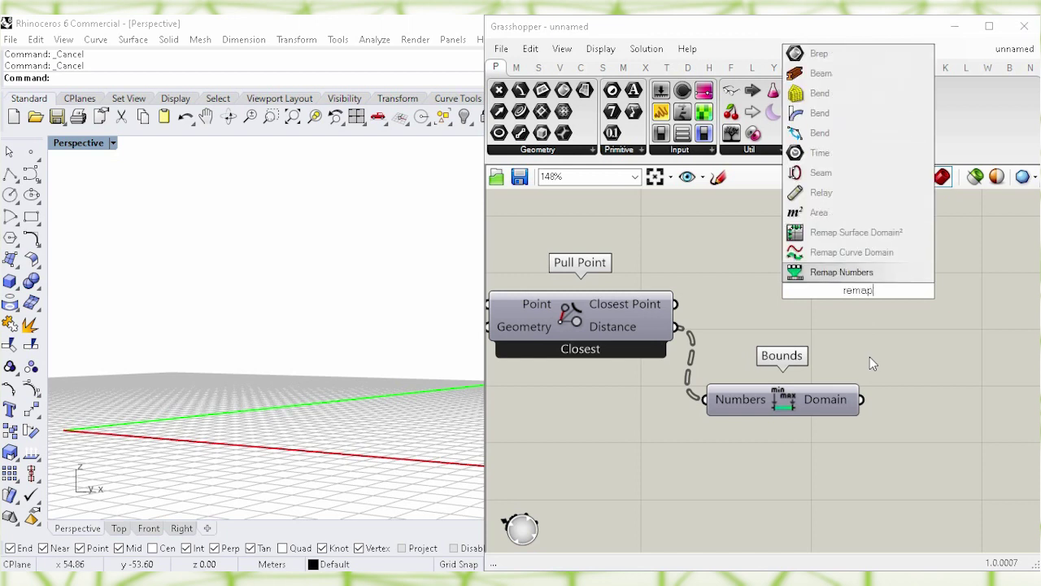
{"action": "left_click", "coordinate": [882, 276]}
{"action": "left_click_drag", "start_coordinate": [869, 298], "coordinate": [956, 334]}
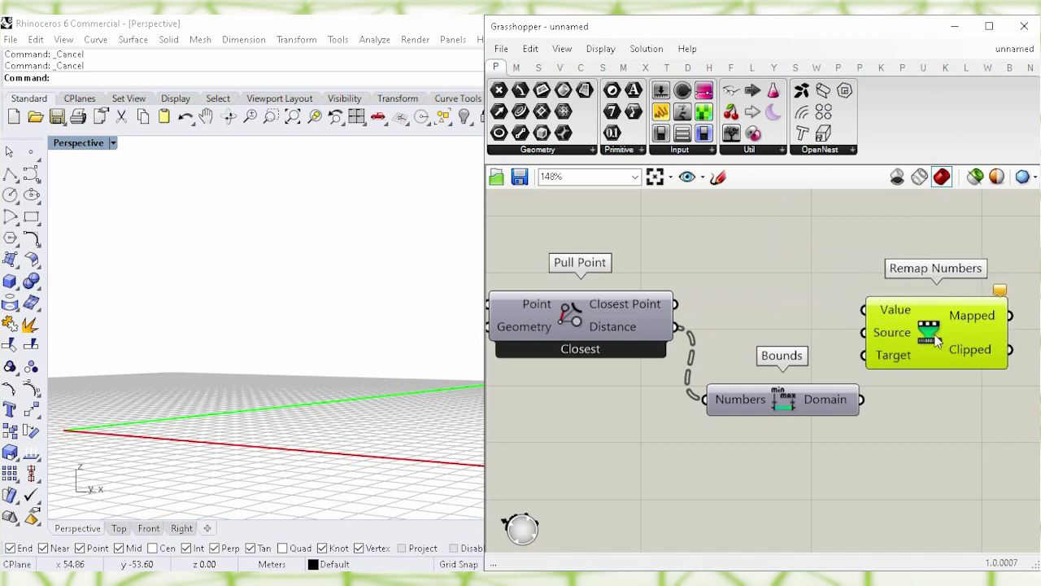
{"action": "left_click", "coordinate": [823, 297]}
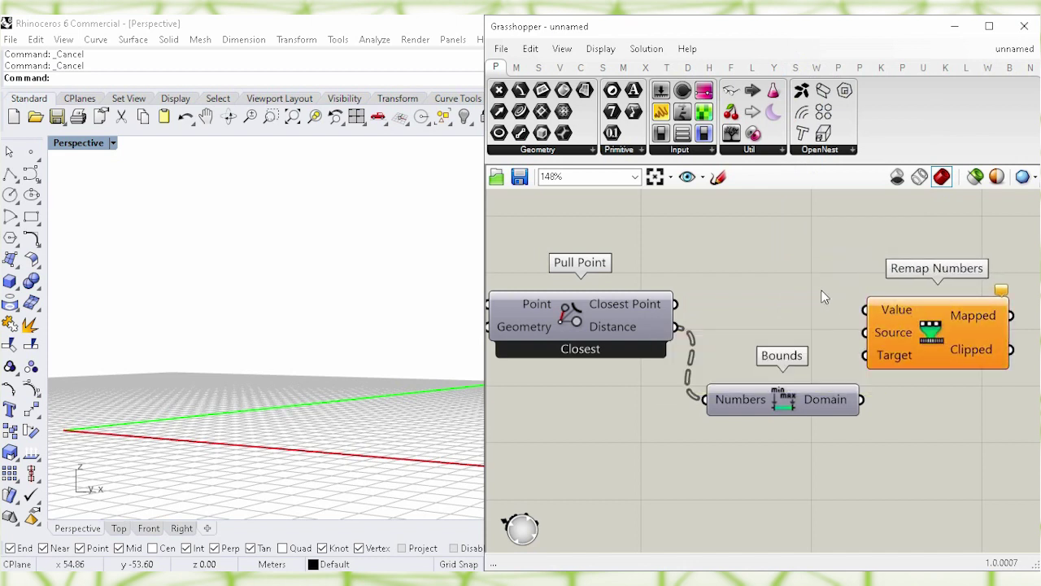
{"action": "left_click_drag", "start_coordinate": [680, 329], "coordinate": [864, 310]}
Step: Connect Bounds' Domain output to Remap Numbers' Source input and reposition both components to tidy the wiring
{"action": "right_click_drag", "start_coordinate": [945, 457], "coordinate": [756, 417]}
{"action": "left_click_drag", "start_coordinate": [752, 336], "coordinate": [836, 360]}
{"action": "left_click_drag", "start_coordinate": [671, 392], "coordinate": [767, 342]}
{"action": "left_click_drag", "start_coordinate": [605, 400], "coordinate": [627, 384]}
{"action": "left_click", "coordinate": [732, 386]}
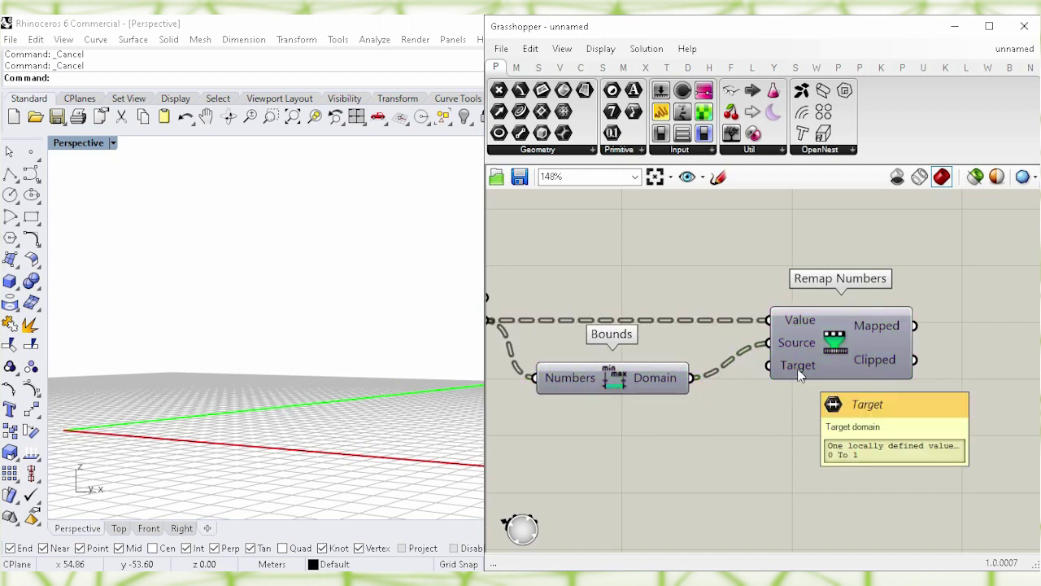
Step: Add a Construct Domain component below Bounds and connect its Domain output to Remap Numbers' Target input
{"action": "right_click_drag", "start_coordinate": [754, 475], "coordinate": [753, 409]}
{"action": "double_click", "coordinate": [615, 421]}
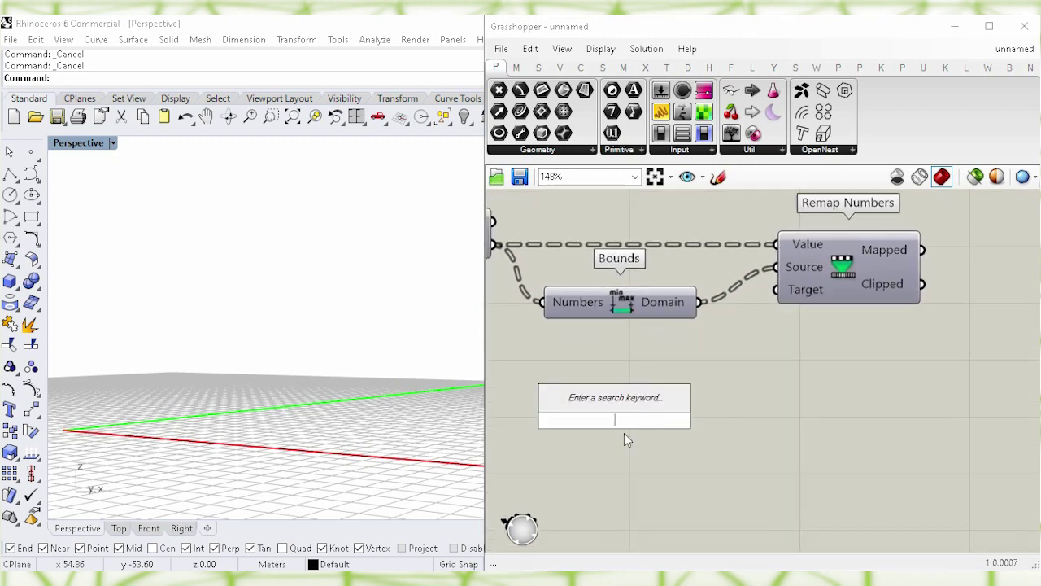
{"action": "type", "text": "con"}
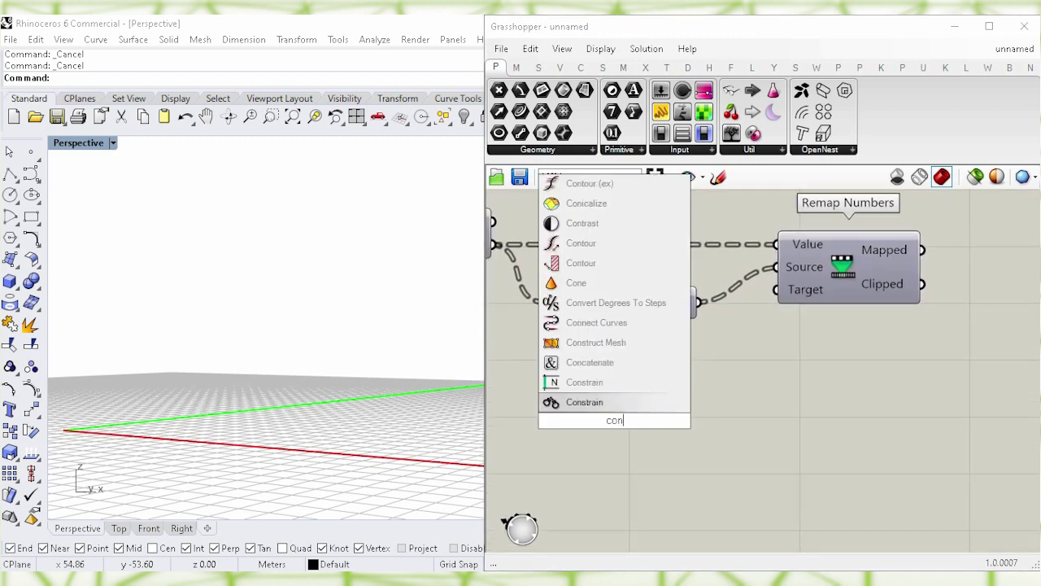
{"action": "type", "text": "struc"}
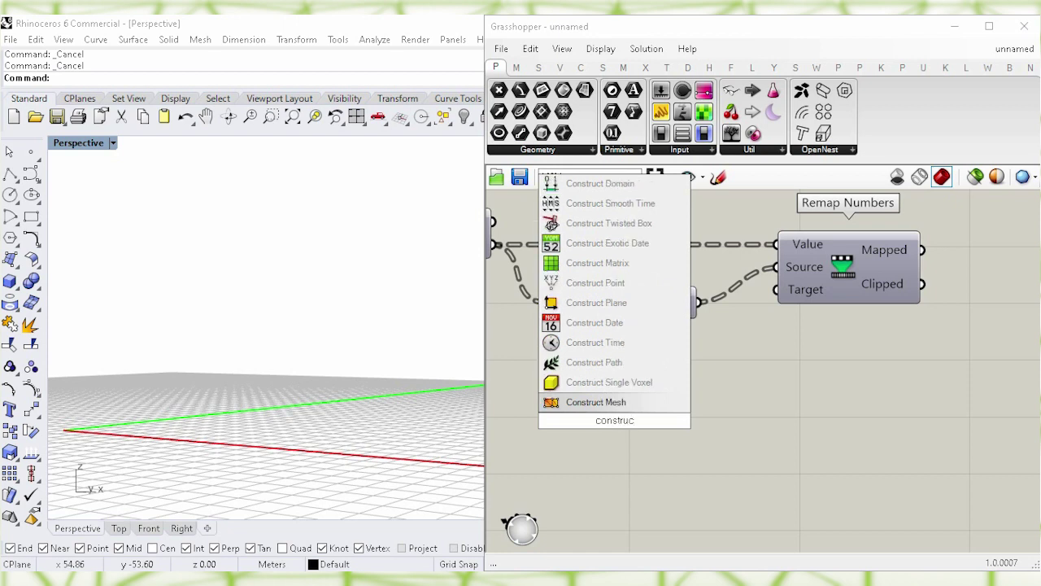
{"action": "type", "text": "t dom"}
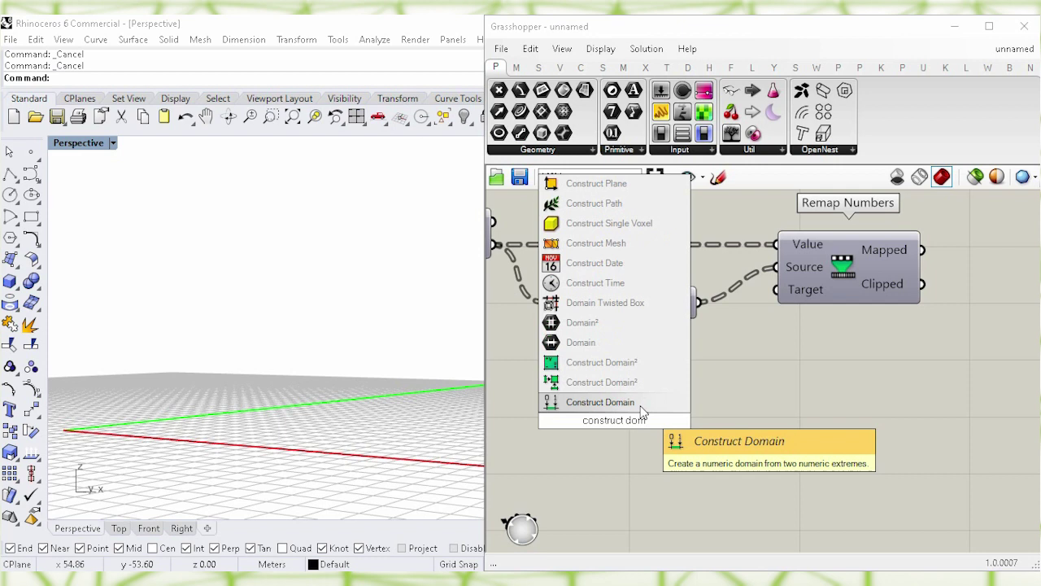
{"action": "left_click_drag", "start_coordinate": [637, 403], "coordinate": [621, 384]}
{"action": "left_click", "coordinate": [767, 439]}
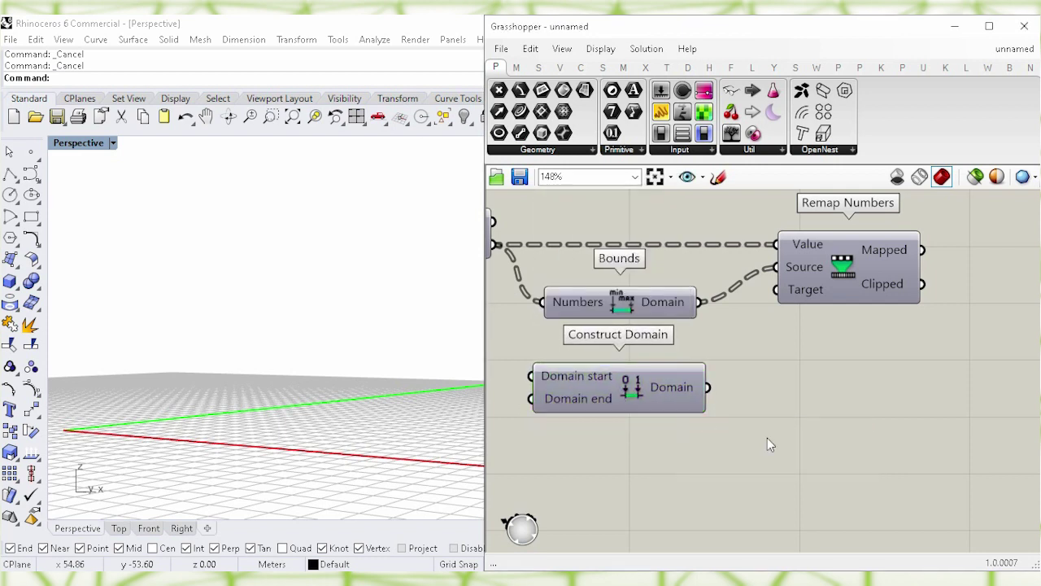
{"action": "left_click_drag", "start_coordinate": [707, 388], "coordinate": [776, 291]}
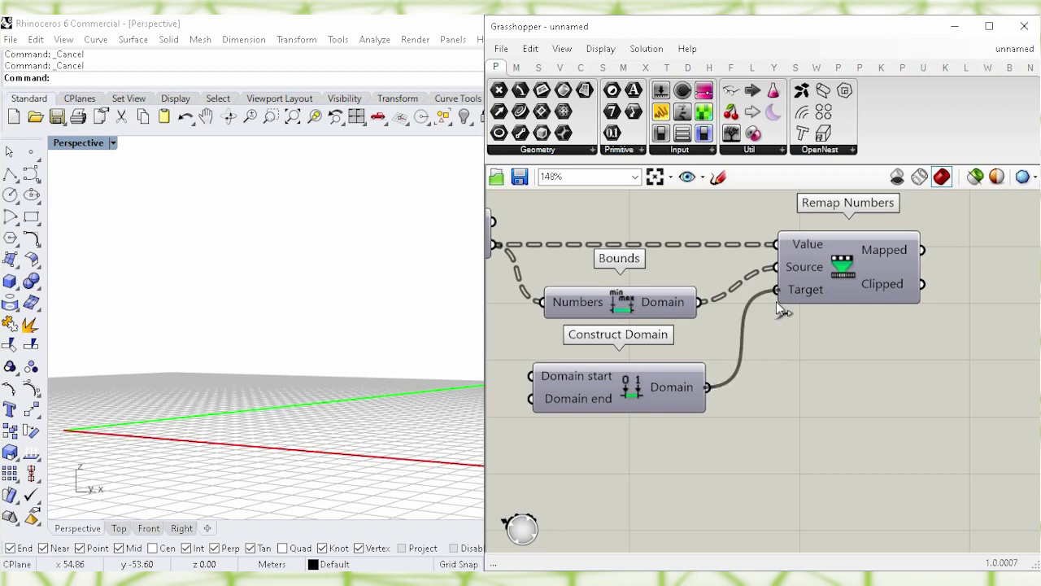
Step: Add a panel containing 0 and connect it to Construct Domain's Domain end input
{"action": "right_click_drag", "start_coordinate": [590, 471], "coordinate": [771, 332]}
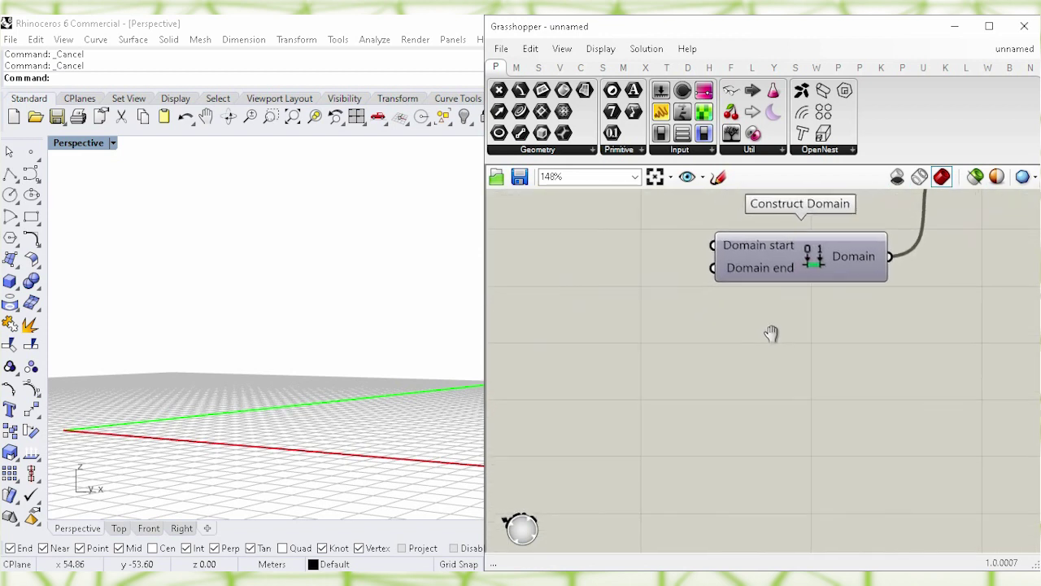
{"action": "mouse_move", "coordinate": [748, 268]}
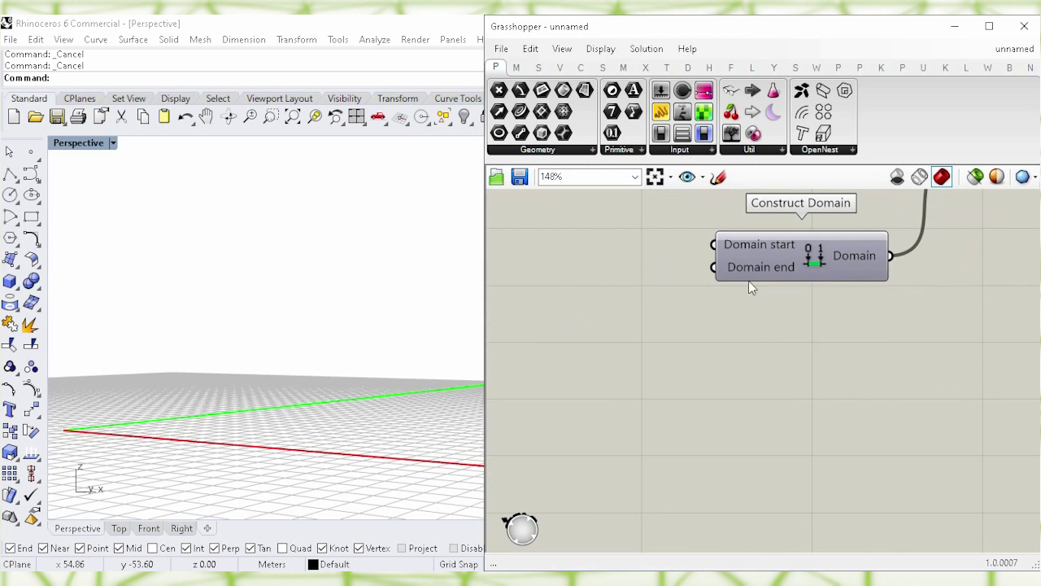
{"action": "double_click", "coordinate": [652, 333]}
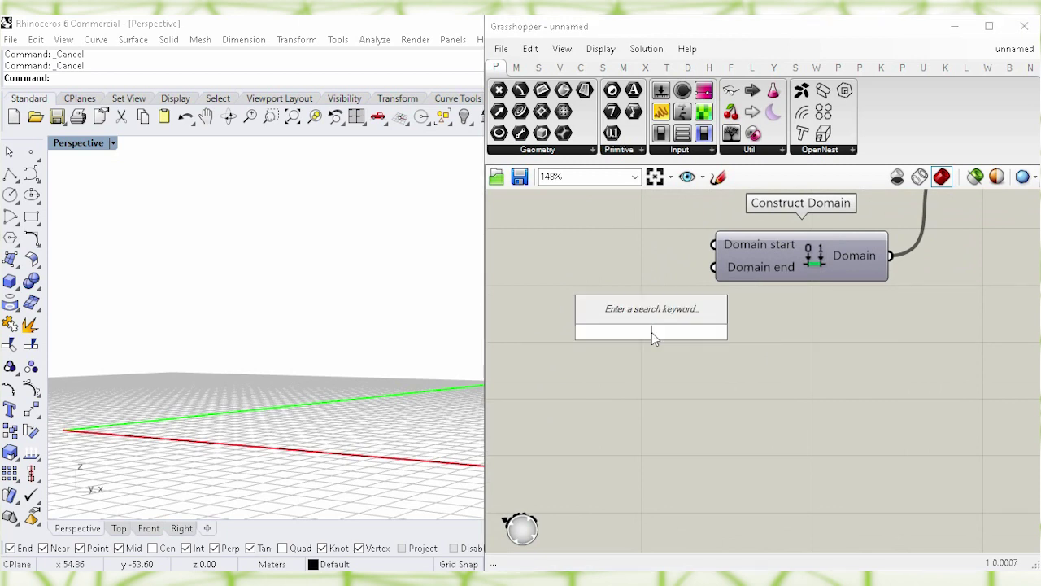
{"action": "type", "text": "\"0"}
{"action": "key", "text": "Return"}
{"action": "left_click_drag", "start_coordinate": [654, 346], "coordinate": [714, 267]}
{"action": "left_click", "coordinate": [697, 318]}
Step: Add a Negative component, connect its Result output to Construct Domain's Domain start input, and move it closer to that component
{"action": "right_click_drag", "start_coordinate": [738, 395], "coordinate": [843, 455]}
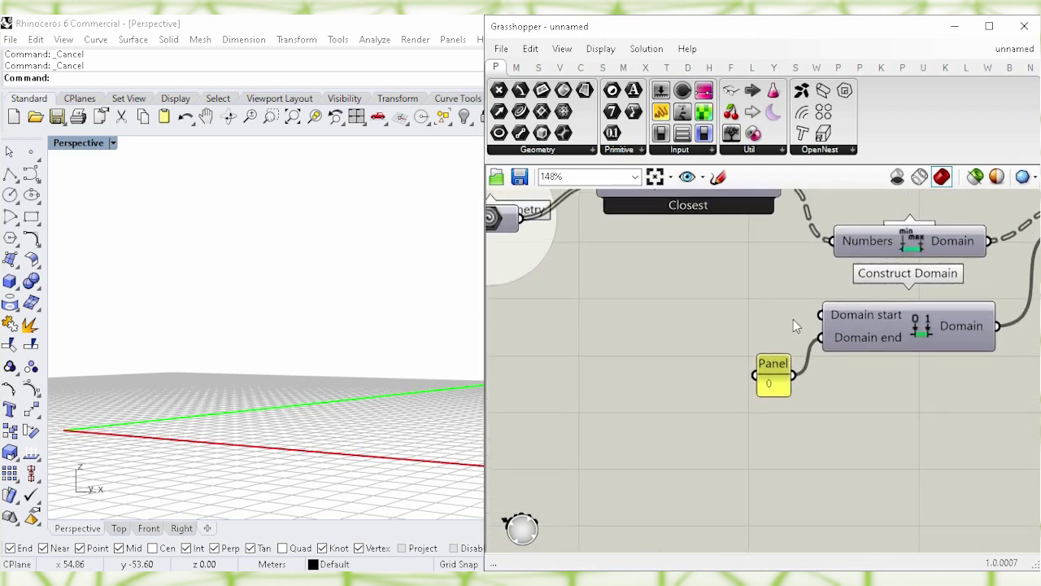
{"action": "double_click", "coordinate": [688, 321]}
{"action": "type", "text": "neg"}
{"action": "key", "text": "Return"}
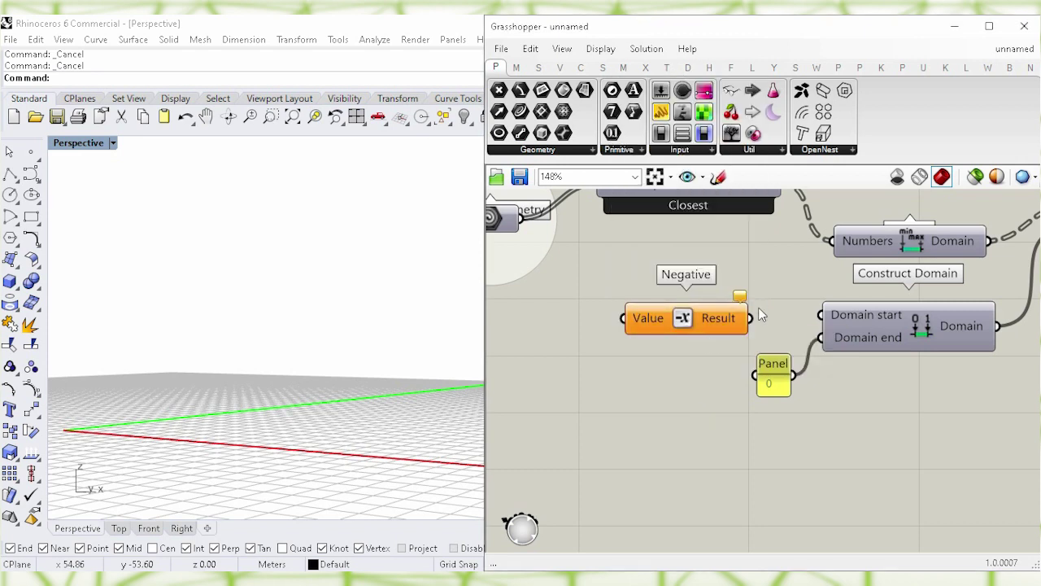
{"action": "left_click_drag", "start_coordinate": [751, 318], "coordinate": [820, 315]}
{"action": "left_click_drag", "start_coordinate": [686, 327], "coordinate": [728, 321]}
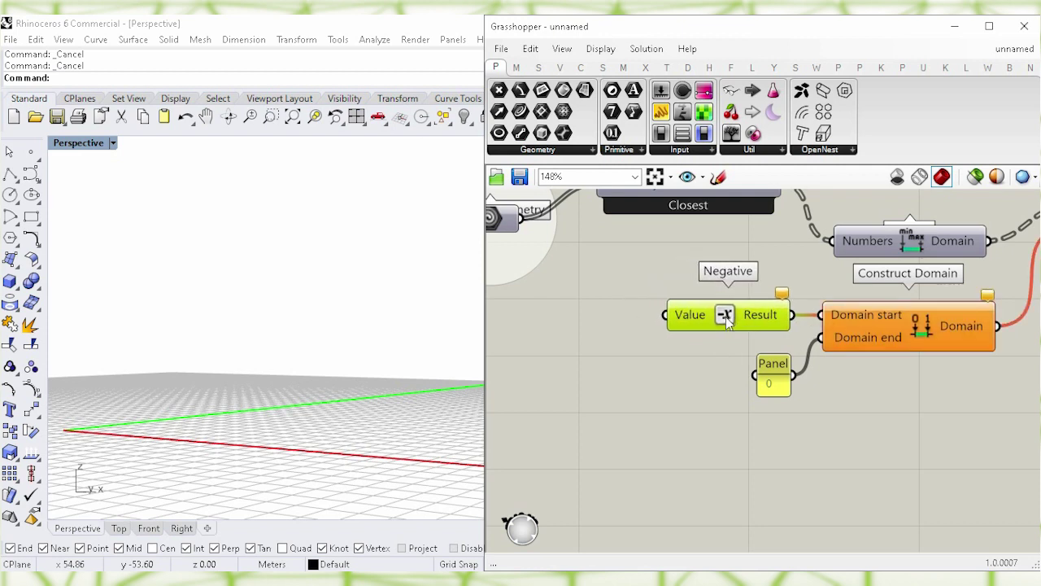
{"action": "left_click", "coordinate": [687, 361]}
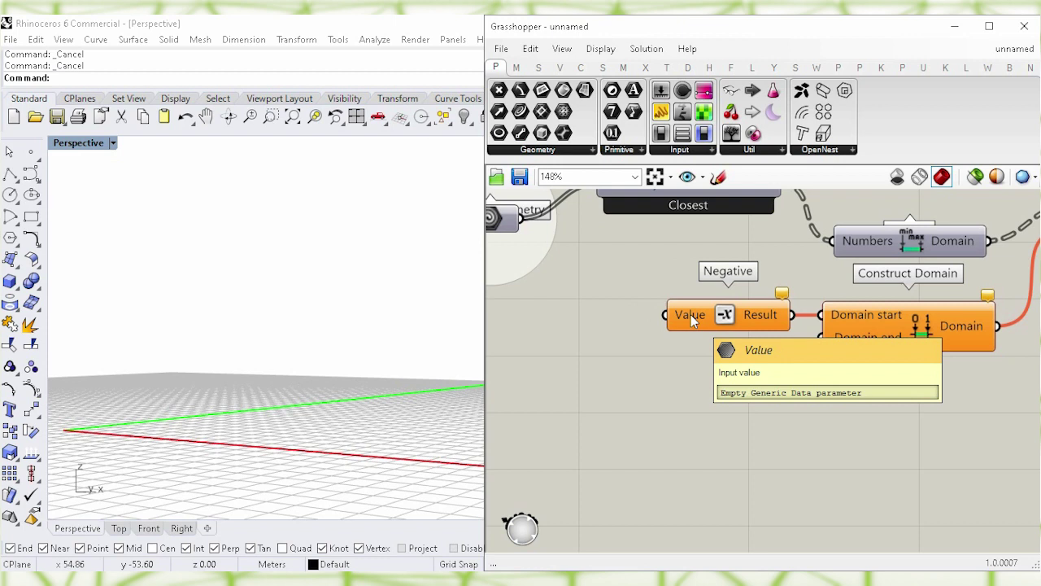
Step: Add a number slider ranging from 0 to 45, connect it to Negative's Value input, and line it up beside Negative
{"action": "right_click_drag", "start_coordinate": [606, 416], "coordinate": [743, 372]}
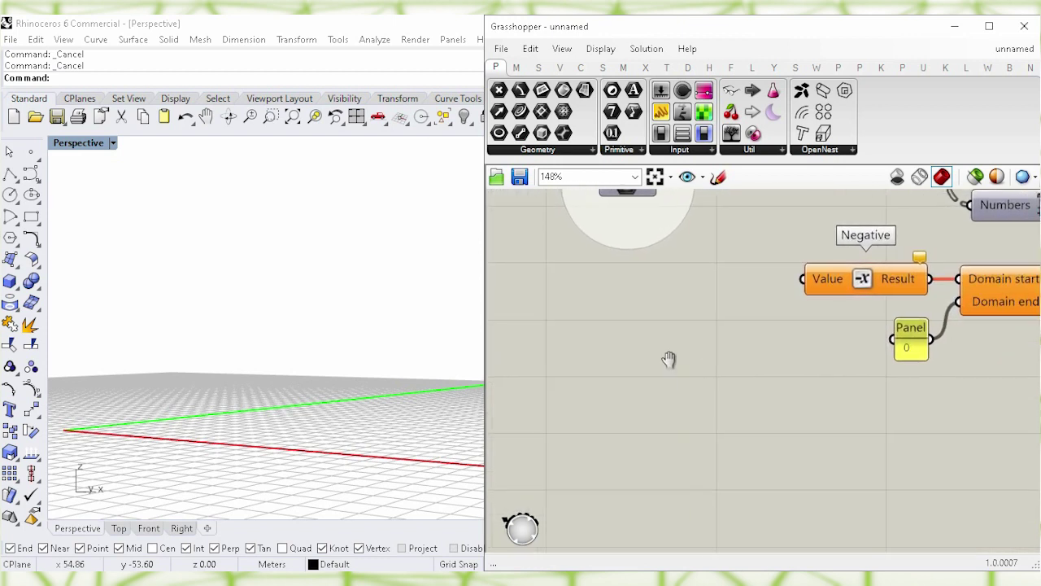
{"action": "double_click", "coordinate": [625, 338]}
{"action": "type", "text": "0<45"}
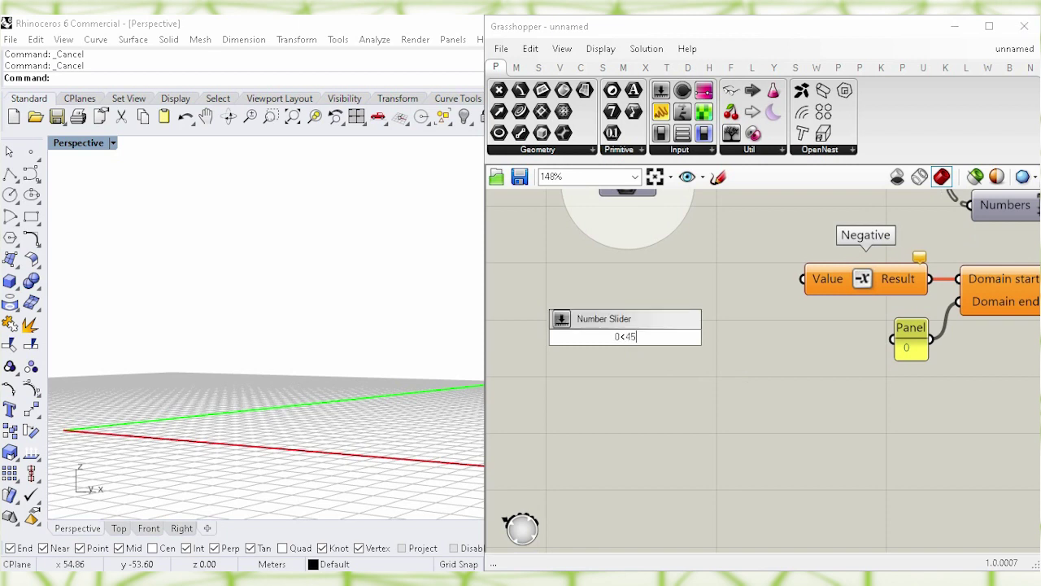
{"action": "key", "text": "Return"}
{"action": "left_click_drag", "start_coordinate": [675, 340], "coordinate": [803, 279]}
{"action": "left_click", "coordinate": [777, 334]}
{"action": "left_click_drag", "start_coordinate": [737, 280], "coordinate": [750, 279]}
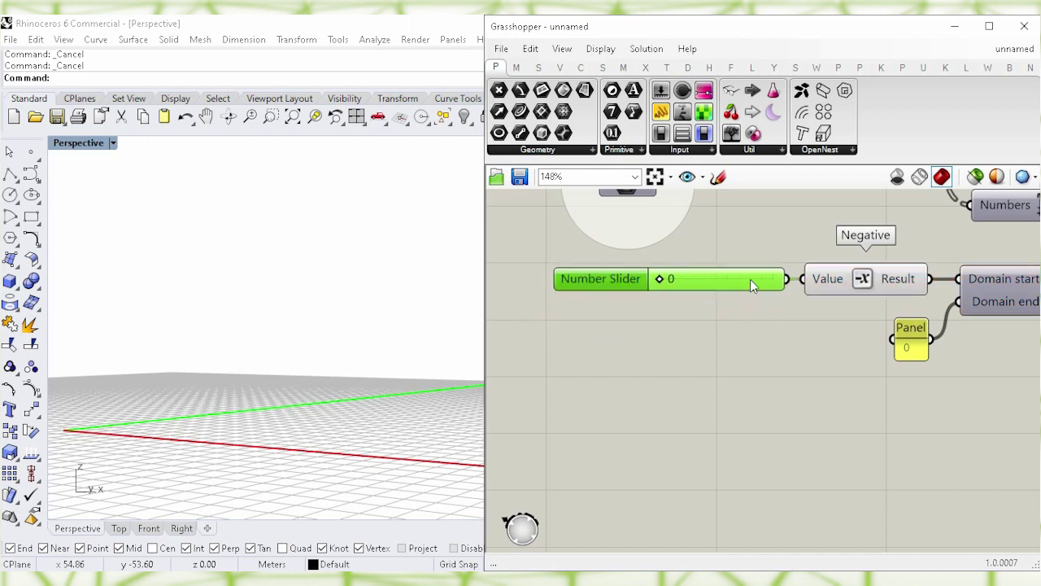
{"action": "left_click", "coordinate": [761, 378]}
Step: Add a Rotate component and place it above and beyond Remap Numbers
{"action": "right_click_drag", "start_coordinate": [901, 415], "coordinate": [709, 458]}
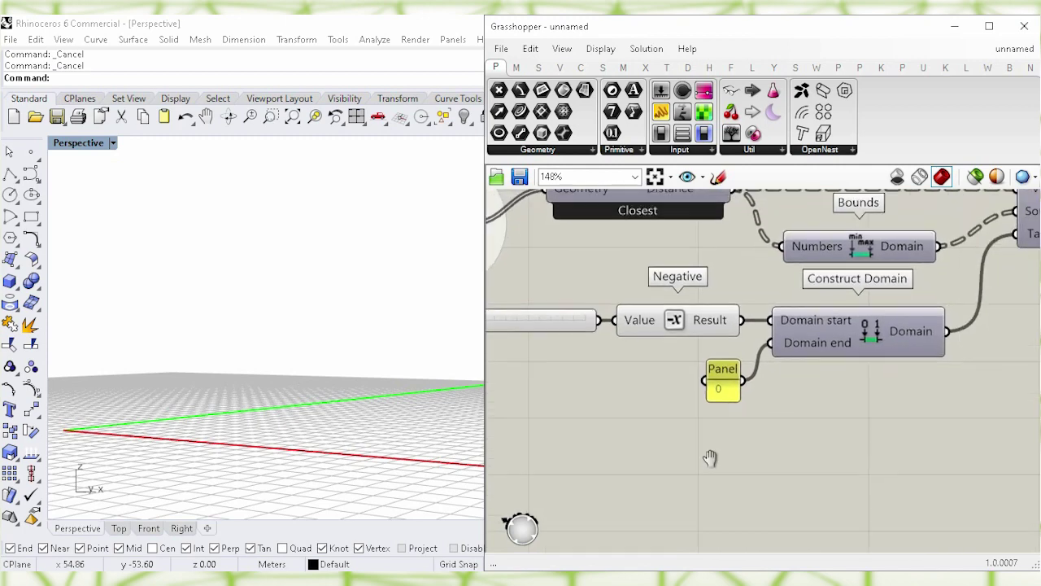
{"action": "right_click_drag", "start_coordinate": [897, 411], "coordinate": [760, 498]}
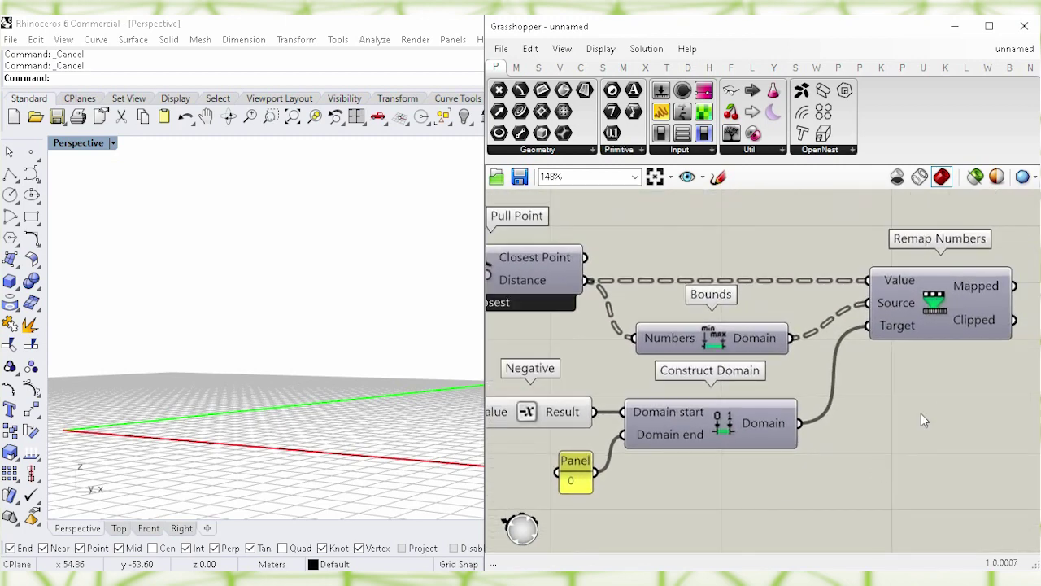
{"action": "right_click_drag", "start_coordinate": [935, 397], "coordinate": [718, 442]}
{"action": "right_click_drag", "start_coordinate": [904, 301], "coordinate": [744, 337]}
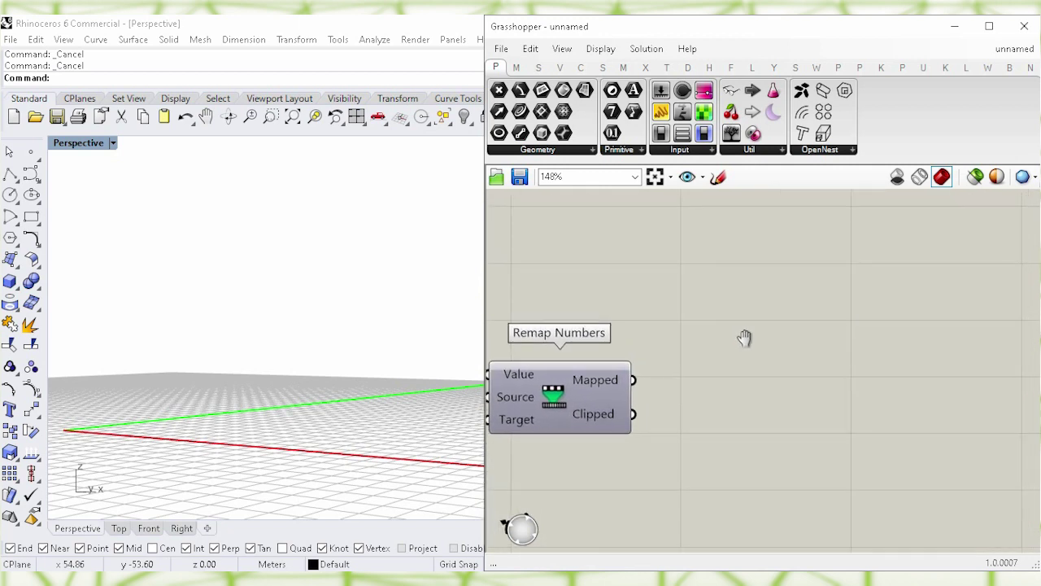
{"action": "double_click", "coordinate": [779, 298]}
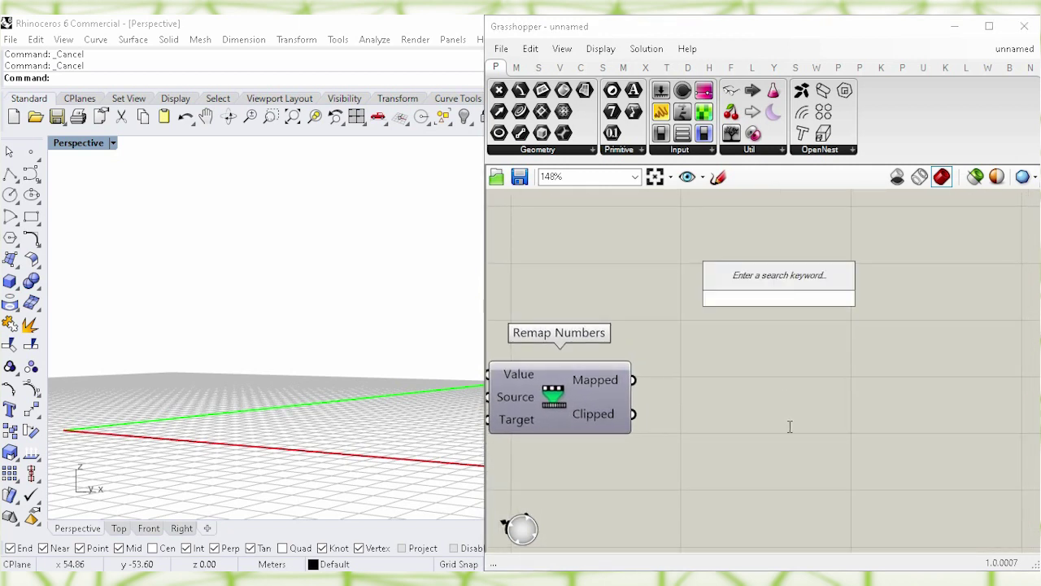
{"action": "type", "text": "rot"}
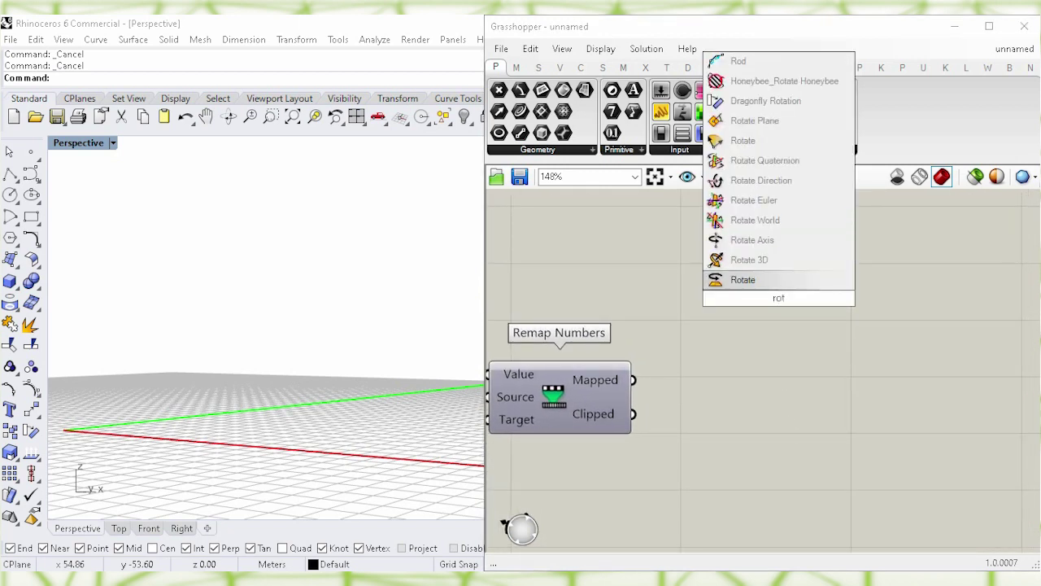
{"action": "left_click", "coordinate": [786, 283]}
{"action": "left_click_drag", "start_coordinate": [797, 323], "coordinate": [838, 303]}
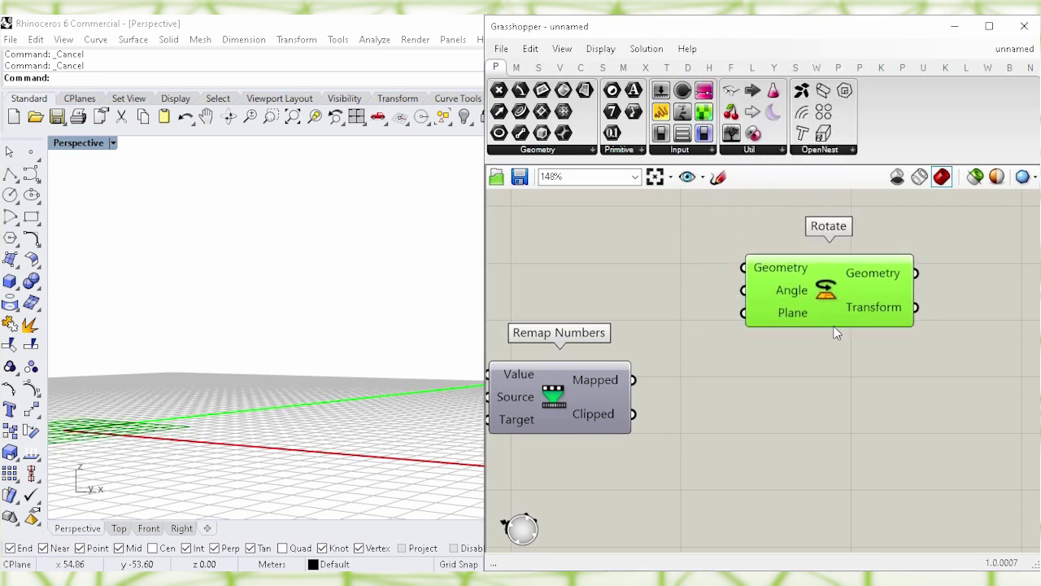
Step: Set Rotate's Angle input to degrees and connect Remap Numbers' Mapped output to it, moving Rotate slightly higher
{"action": "right_click", "coordinate": [789, 291]}
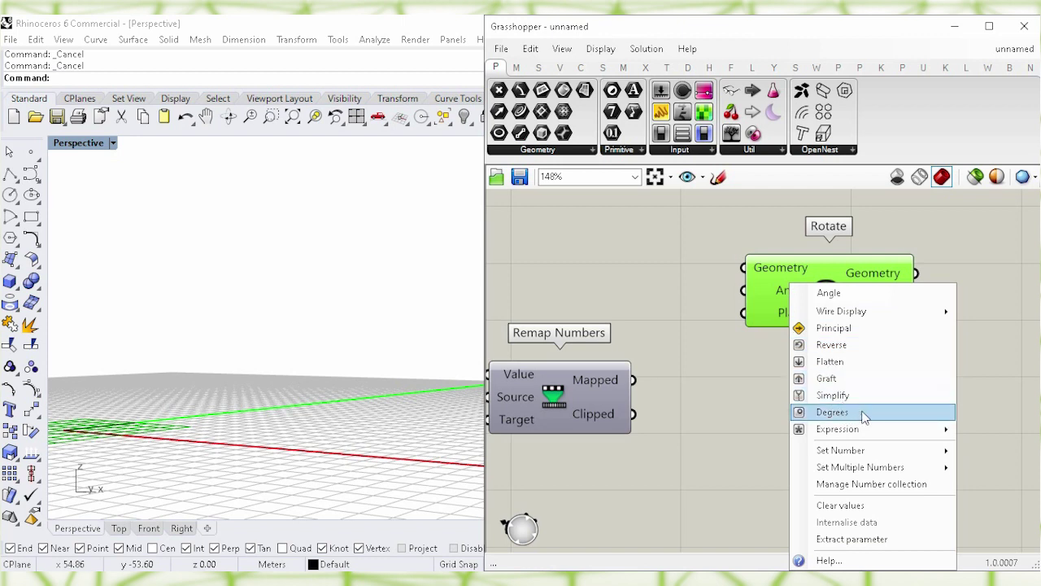
{"action": "left_click", "coordinate": [886, 415]}
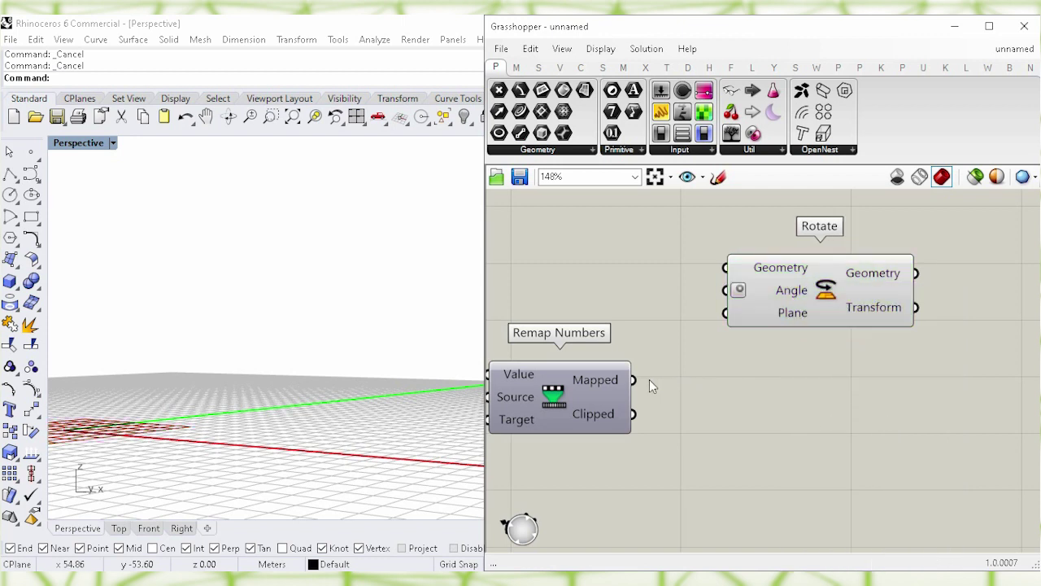
{"action": "left_click_drag", "start_coordinate": [635, 379], "coordinate": [725, 290]}
{"action": "left_click_drag", "start_coordinate": [816, 295], "coordinate": [811, 284]}
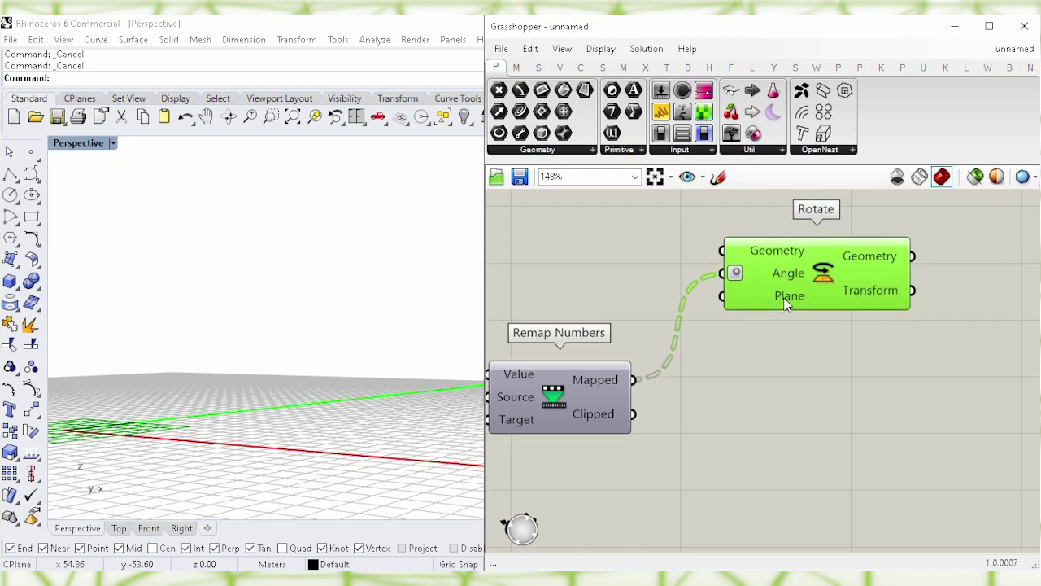
{"action": "left_click", "coordinate": [604, 291]}
Step: Add an XY Plane component above Pull Point and connect the Point On Curve output to its Origin input
{"action": "right_click_drag", "start_coordinate": [593, 276], "coordinate": [736, 282]}
{"action": "scroll", "coordinate": [661, 266], "scroll_direction": "down", "scroll_amount": 2}
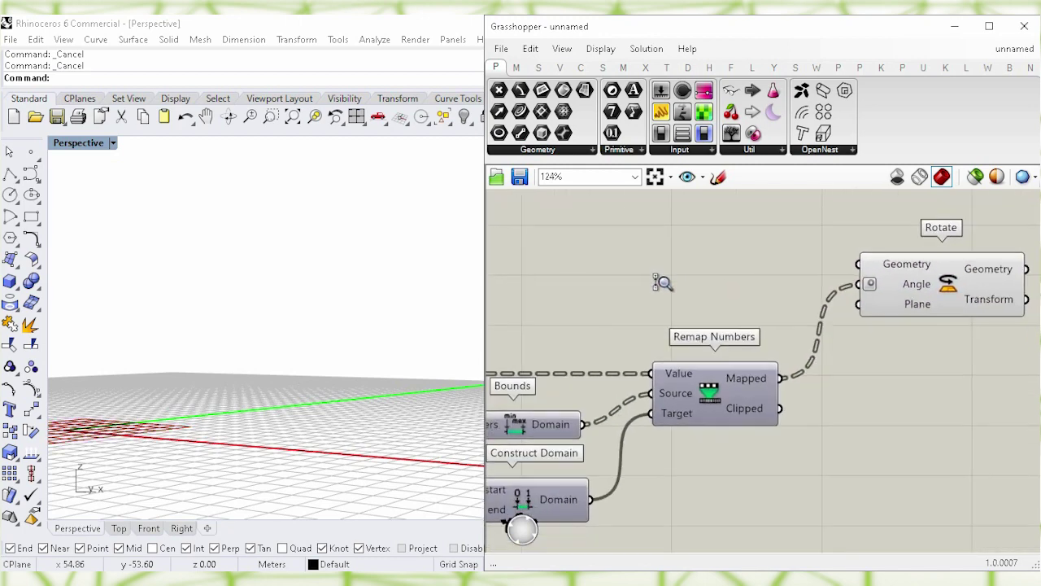
{"action": "right_click_drag", "start_coordinate": [595, 271], "coordinate": [773, 274]}
{"action": "right_click_drag", "start_coordinate": [632, 272], "coordinate": [734, 272]}
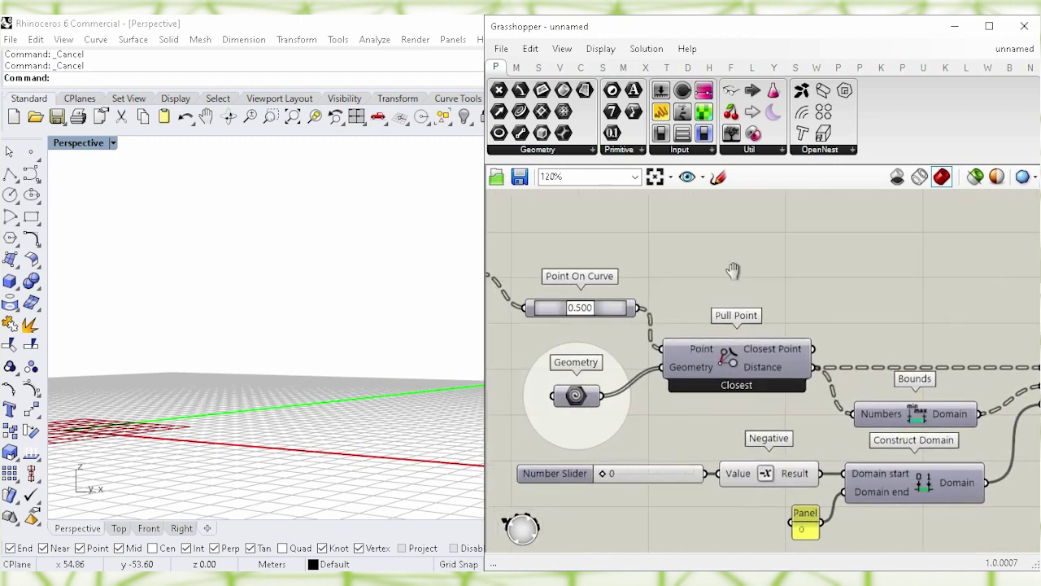
{"action": "left_click_drag", "start_coordinate": [618, 282], "coordinate": [620, 280]}
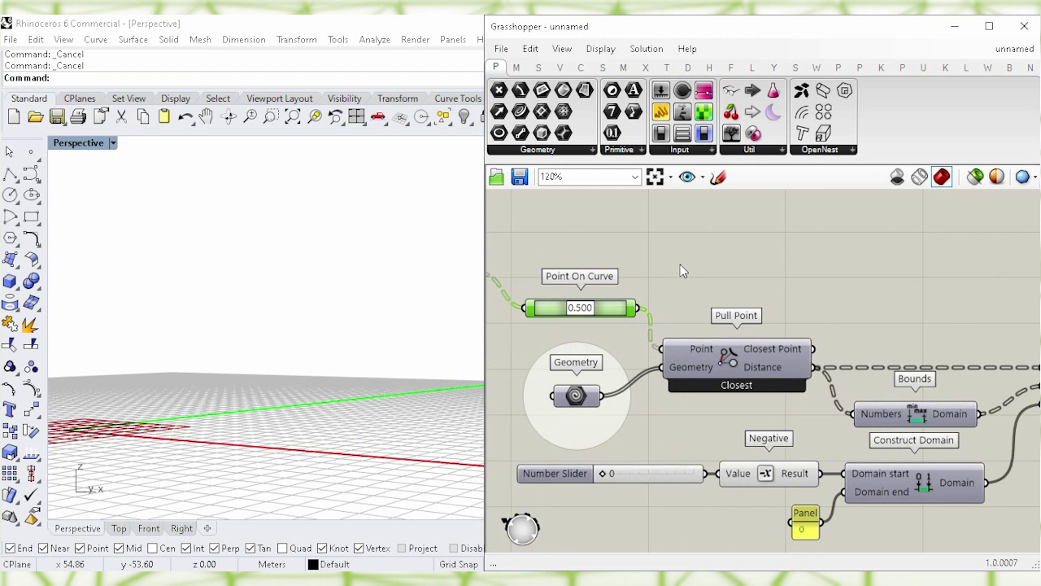
{"action": "double_click", "coordinate": [737, 258]}
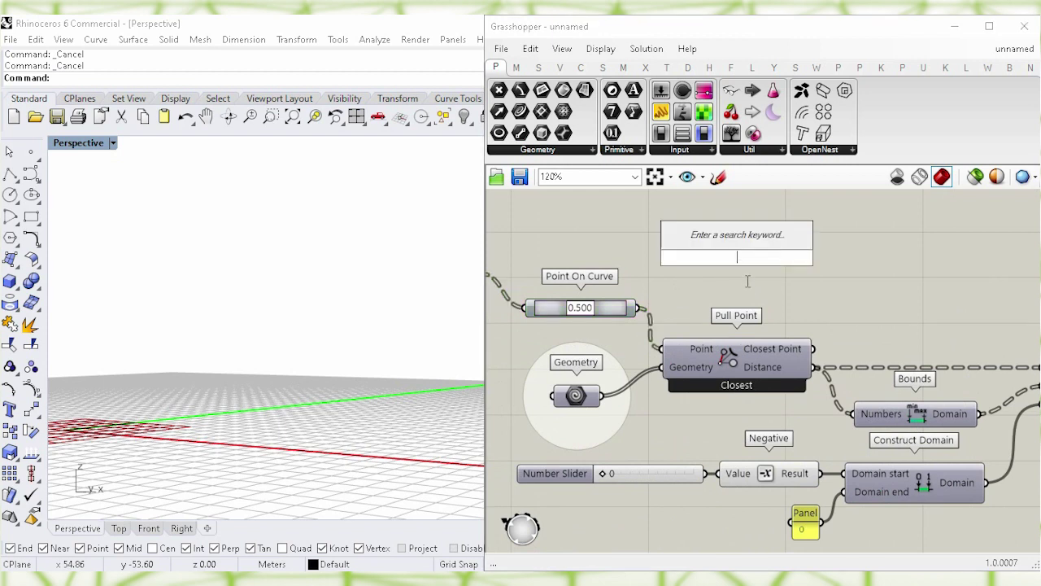
{"action": "type", "text": "xy"}
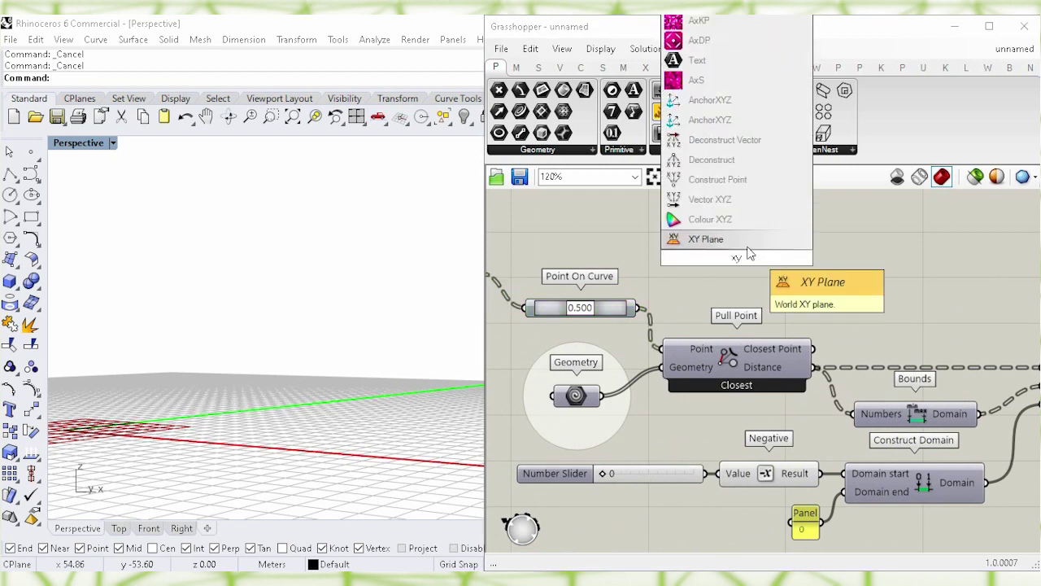
{"action": "key", "text": "Return"}
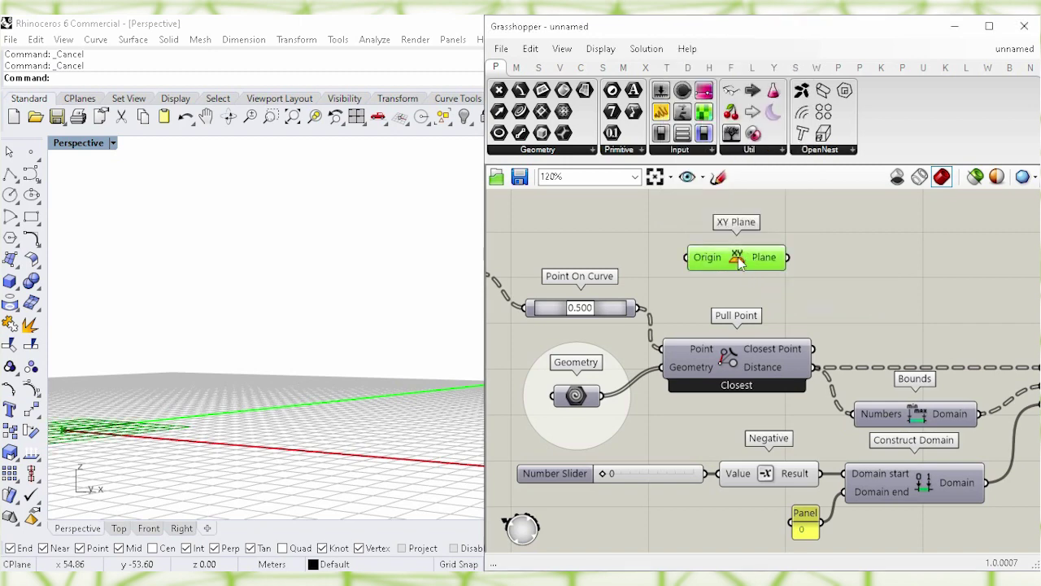
{"action": "left_click", "coordinate": [675, 259]}
{"action": "left_click_drag", "start_coordinate": [642, 307], "coordinate": [706, 273]}
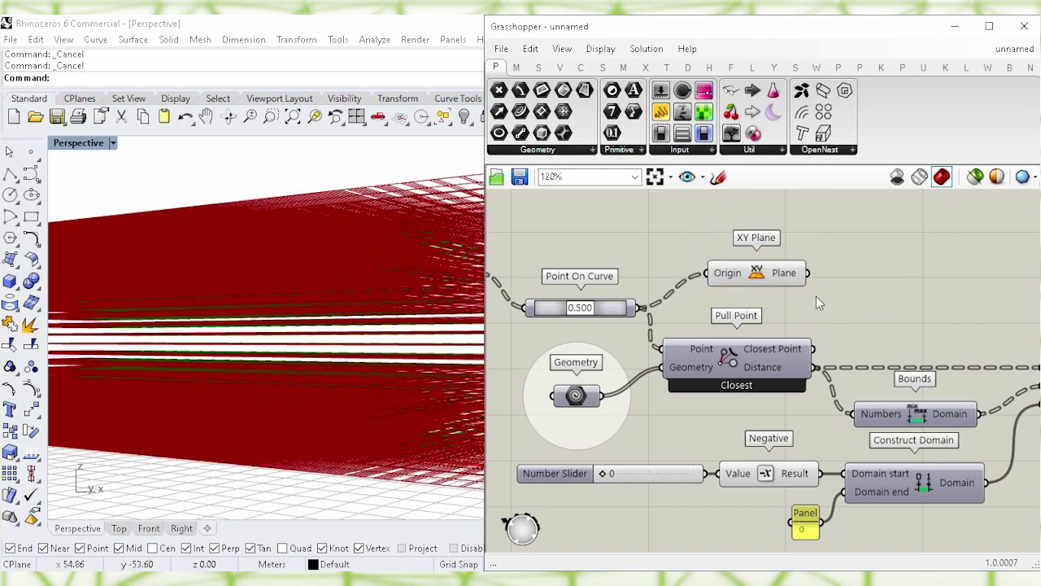
Step: Turn off the viewport preview of XY Plane and move the component above Remap Numbers
{"action": "left_click", "coordinate": [757, 277]}
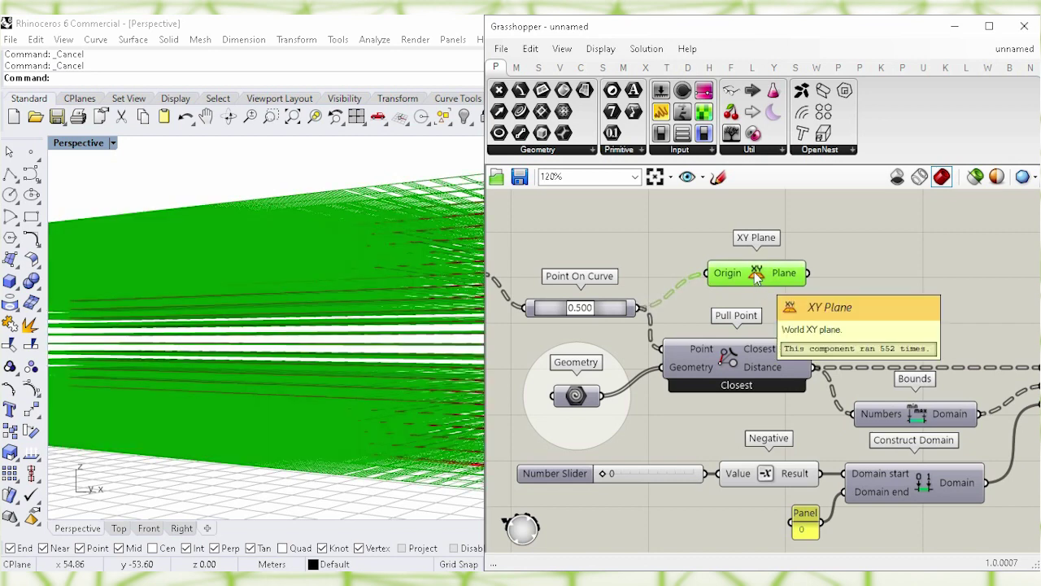
{"action": "right_click", "coordinate": [757, 275]}
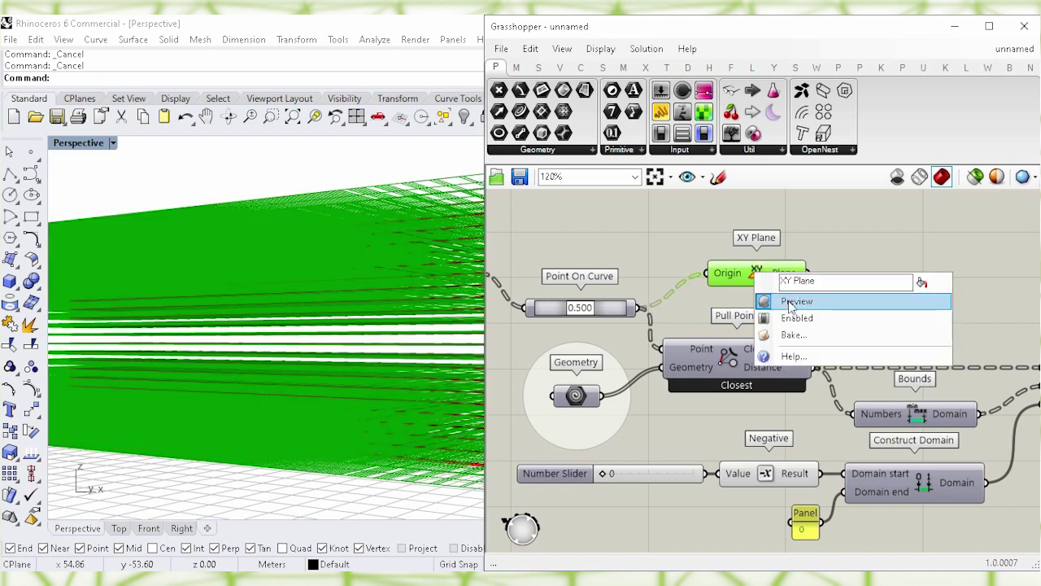
{"action": "left_click", "coordinate": [923, 303]}
{"action": "left_click", "coordinate": [924, 289]}
{"action": "right_click_drag", "start_coordinate": [923, 289], "coordinate": [726, 302]}
{"action": "left_click_drag", "start_coordinate": [573, 282], "coordinate": [862, 317]}
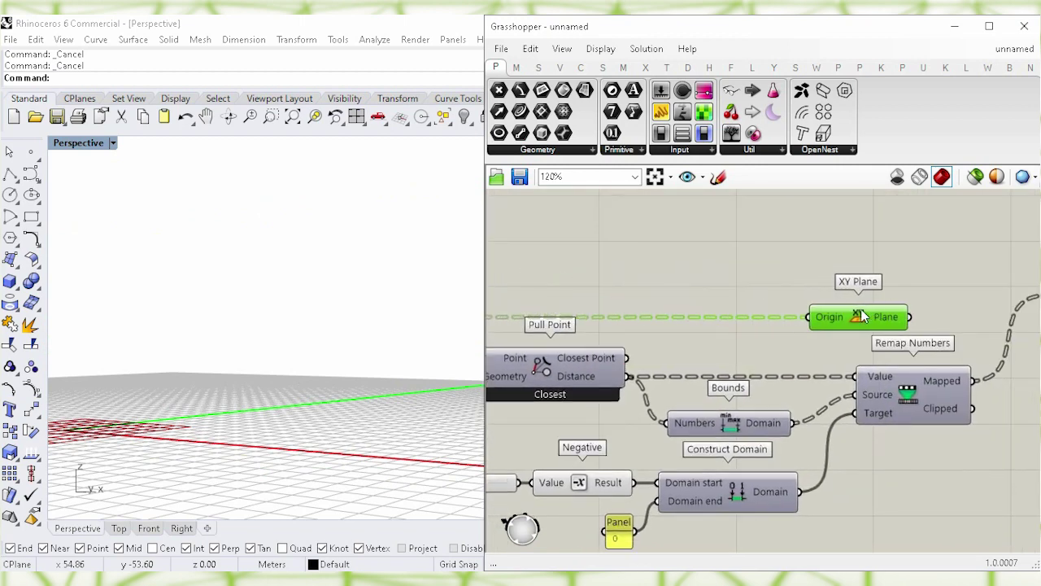
Step: Connect XY Plane's Plane output to Rotate's Plane input
{"action": "left_click", "coordinate": [921, 277]}
{"action": "right_click_drag", "start_coordinate": [939, 263], "coordinate": [701, 277]}
{"action": "left_click_drag", "start_coordinate": [631, 331], "coordinate": [813, 325]}
{"action": "left_click", "coordinate": [753, 305]}
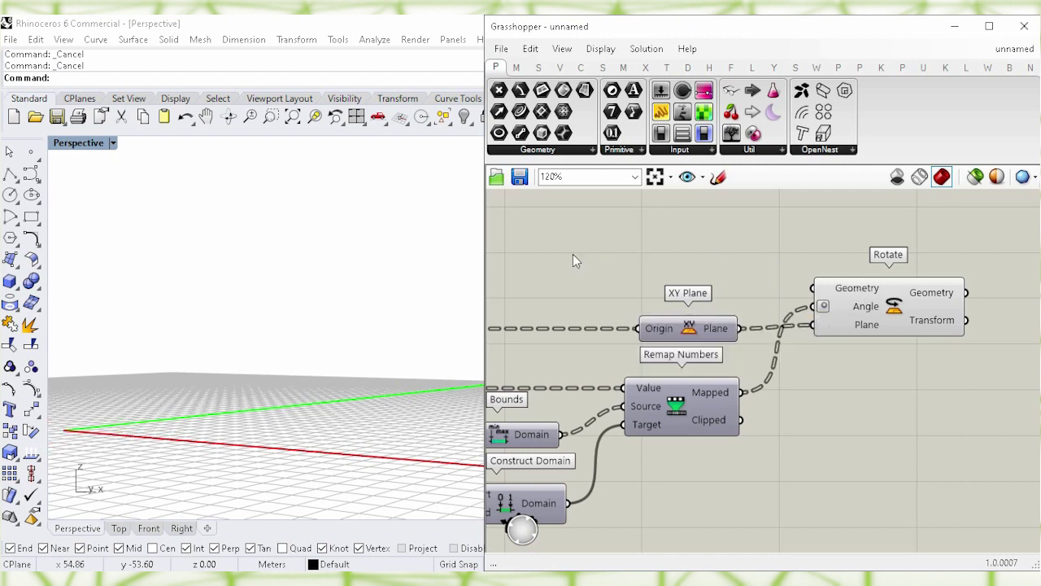
Step: Connect Tween Curve's Tween output to Rotate's Geometry input
{"action": "right_click_drag", "start_coordinate": [532, 253], "coordinate": [762, 272]}
{"action": "right_click_drag", "start_coordinate": [623, 271], "coordinate": [790, 278]}
{"action": "right_click_drag", "start_coordinate": [617, 257], "coordinate": [686, 253]}
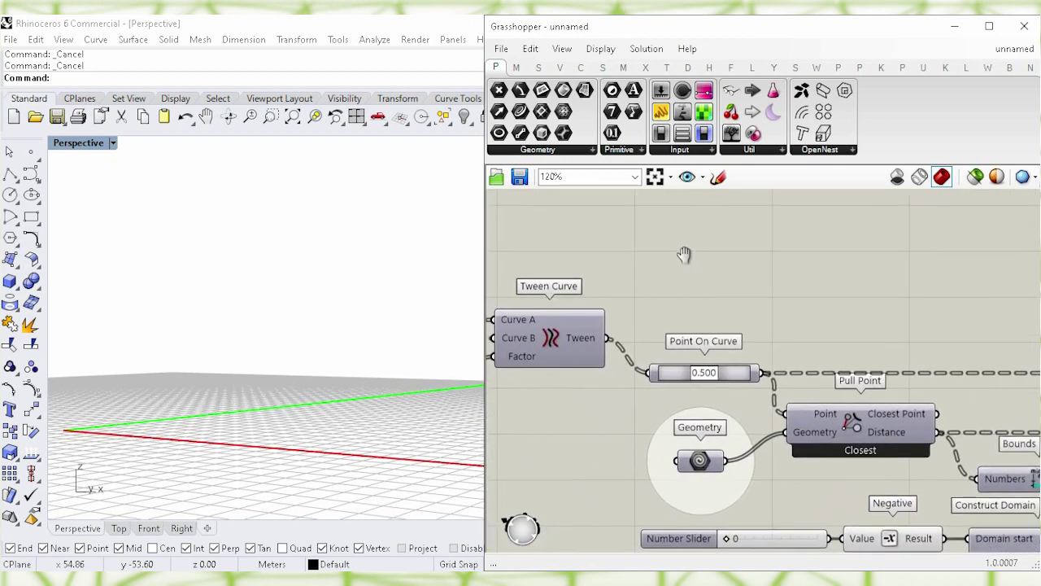
{"action": "left_click", "coordinate": [546, 340]}
{"action": "left_click", "coordinate": [545, 403]}
{"action": "left_click_drag", "start_coordinate": [606, 342], "coordinate": [865, 382]}
Step: Turn off the viewport preview of Rotate and move the component slightly higher above the XY Plane level
{"action": "left_click_drag", "start_coordinate": [948, 402], "coordinate": [931, 408]}
{"action": "right_click", "coordinate": [930, 409]}
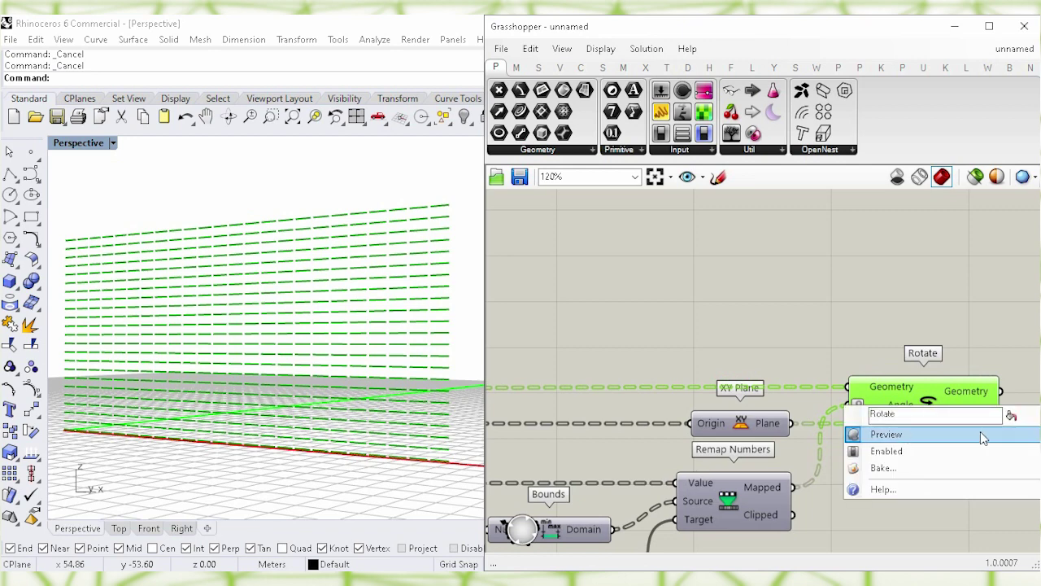
{"action": "left_click", "coordinate": [1013, 437]}
{"action": "left_click", "coordinate": [955, 456]}
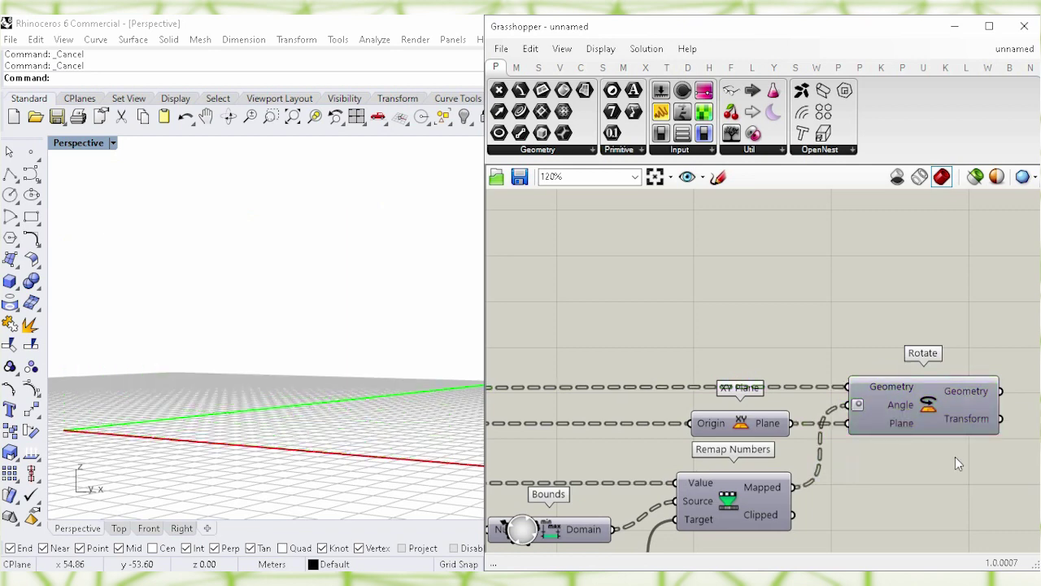
{"action": "right_click_drag", "start_coordinate": [955, 456], "coordinate": [873, 474]}
{"action": "scroll", "coordinate": [866, 485], "scroll_direction": "up", "scroll_amount": 4}
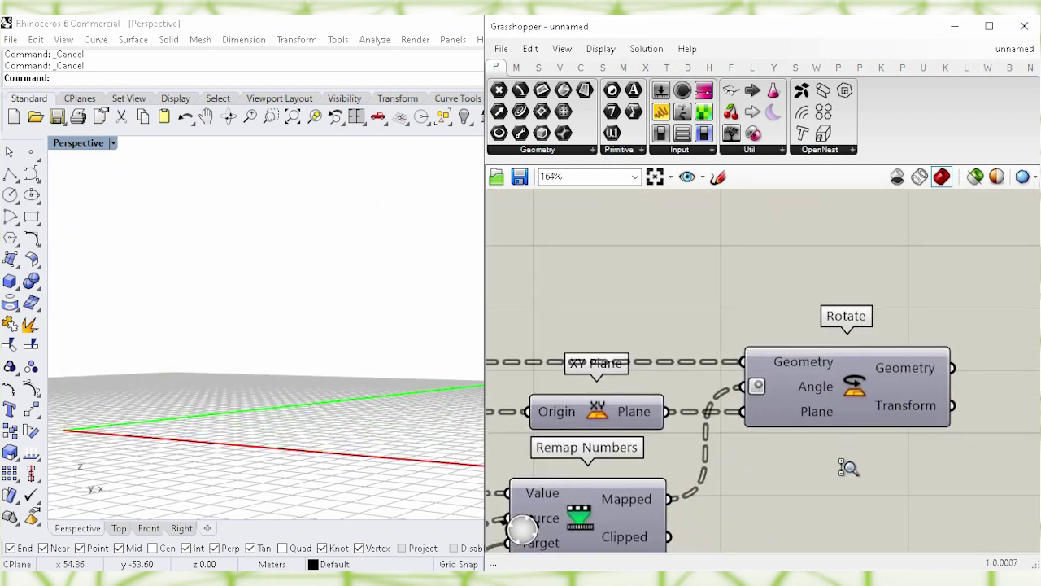
{"action": "left_click", "coordinate": [825, 358]}
{"action": "left_click_drag", "start_coordinate": [825, 358], "coordinate": [828, 342]}
{"action": "left_click", "coordinate": [840, 440]}
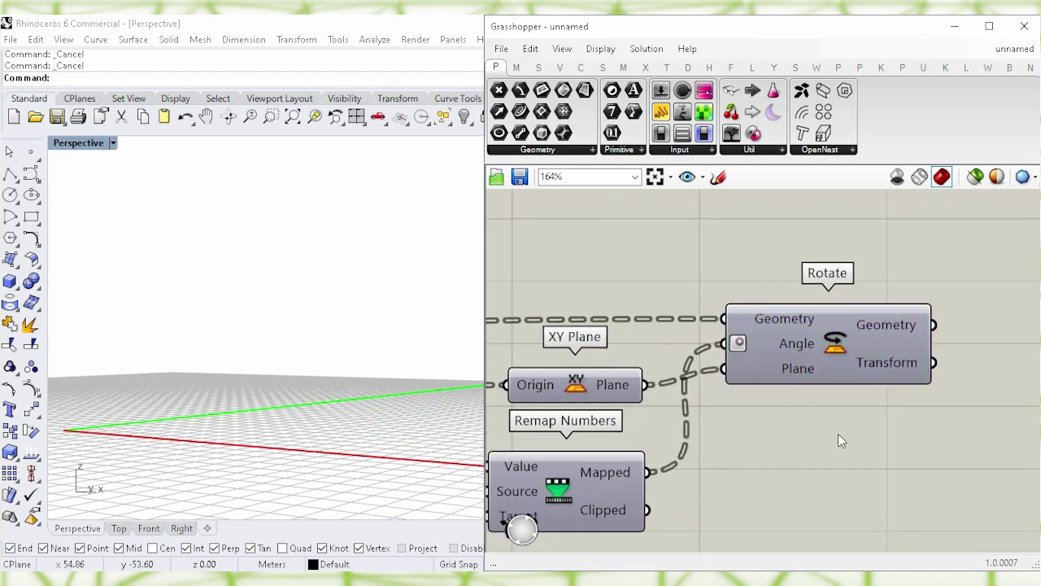
Step: Add a Loft component and place it beside Rotate's outputs
{"action": "right_click_drag", "start_coordinate": [932, 440], "coordinate": [790, 430]}
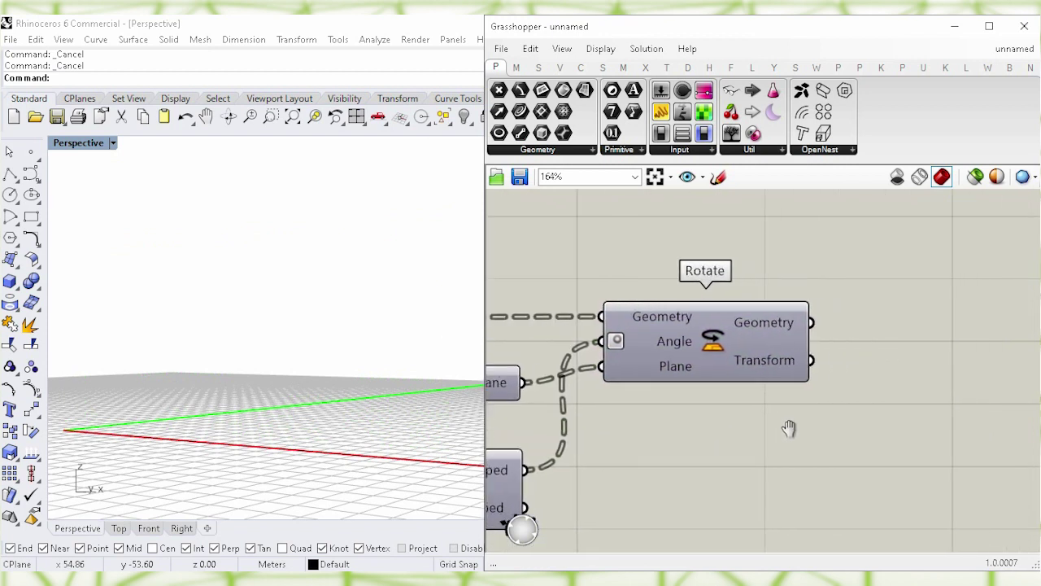
{"action": "right_click_drag", "start_coordinate": [725, 428], "coordinate": [696, 429]}
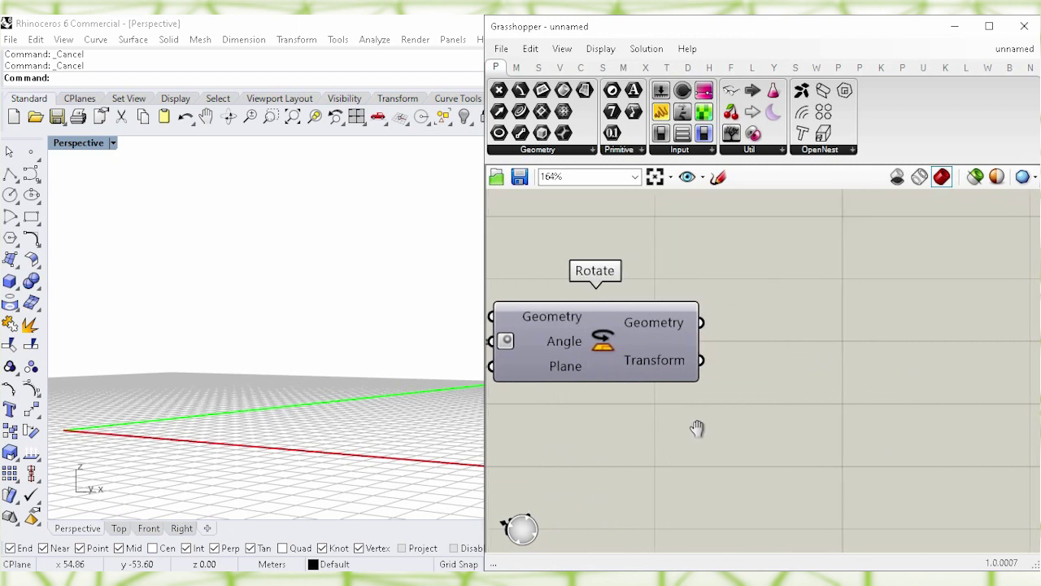
{"action": "double_click", "coordinate": [837, 361]}
{"action": "type", "text": "lo"}
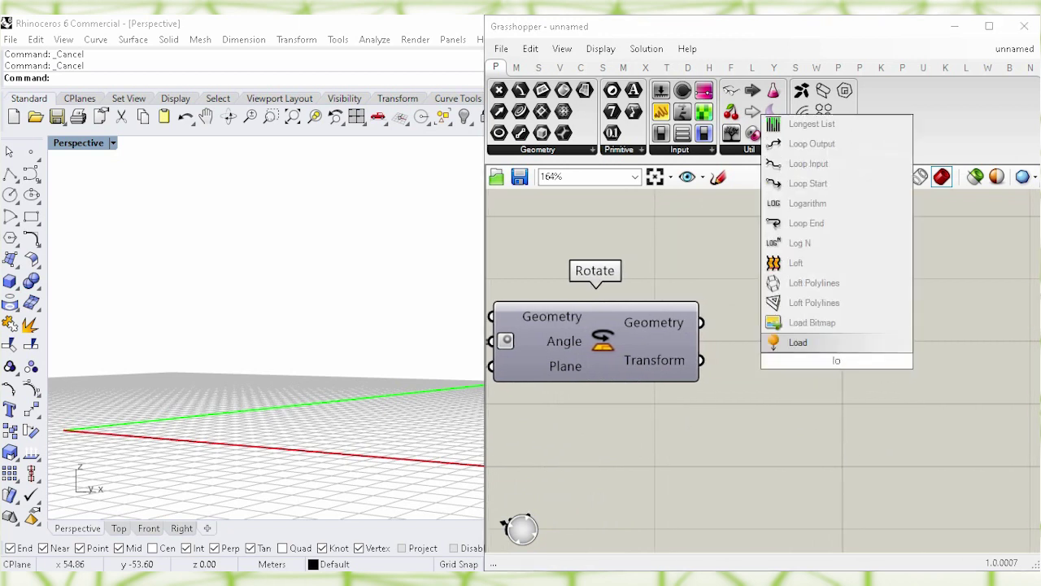
{"action": "left_click", "coordinate": [870, 265]}
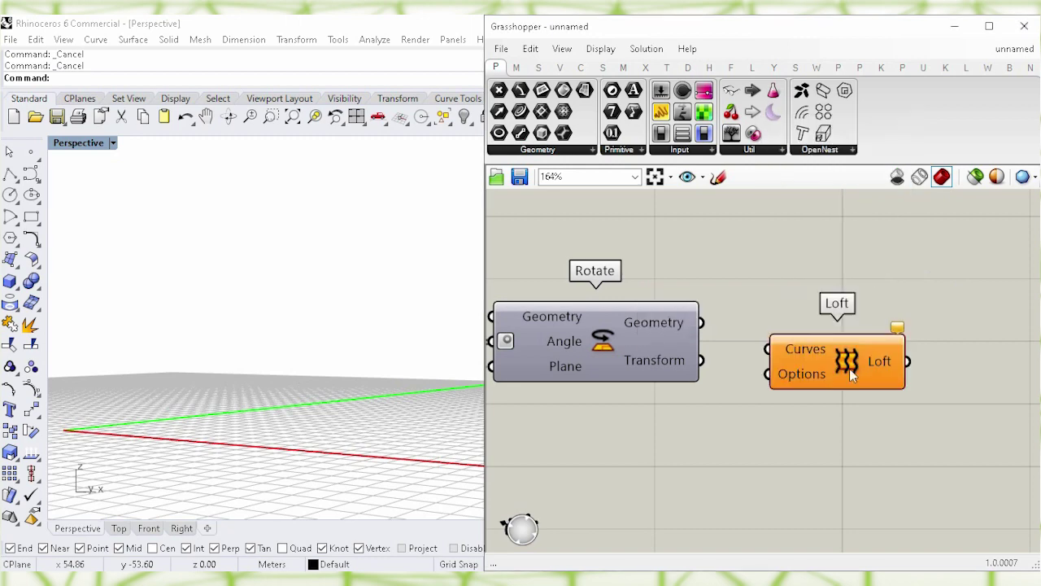
{"action": "left_click_drag", "start_coordinate": [849, 368], "coordinate": [844, 350]}
Step: Connect Rotate's Geometry output to Loft's Curves input and turn off the viewport preview of Loft
{"action": "left_click_drag", "start_coordinate": [704, 326], "coordinate": [762, 331]}
{"action": "left_click_drag", "start_coordinate": [830, 351], "coordinate": [790, 341]}
{"action": "right_click", "coordinate": [800, 336]}
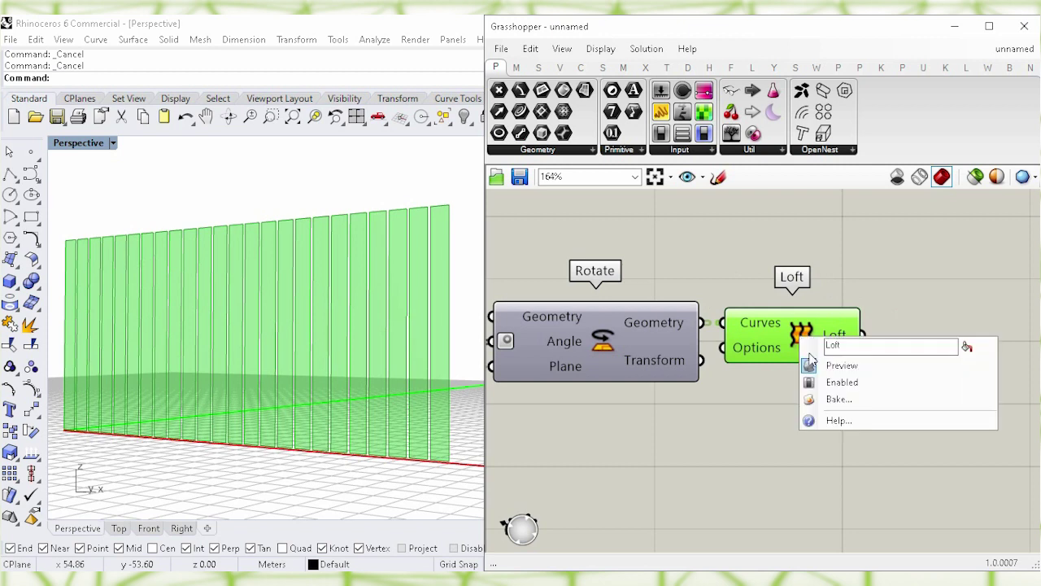
{"action": "left_click", "coordinate": [969, 365]}
Step: Add a Custom Preview component beyond Loft and connect the Loft output to its Geometry input
{"action": "right_click_drag", "start_coordinate": [948, 411], "coordinate": [725, 388]}
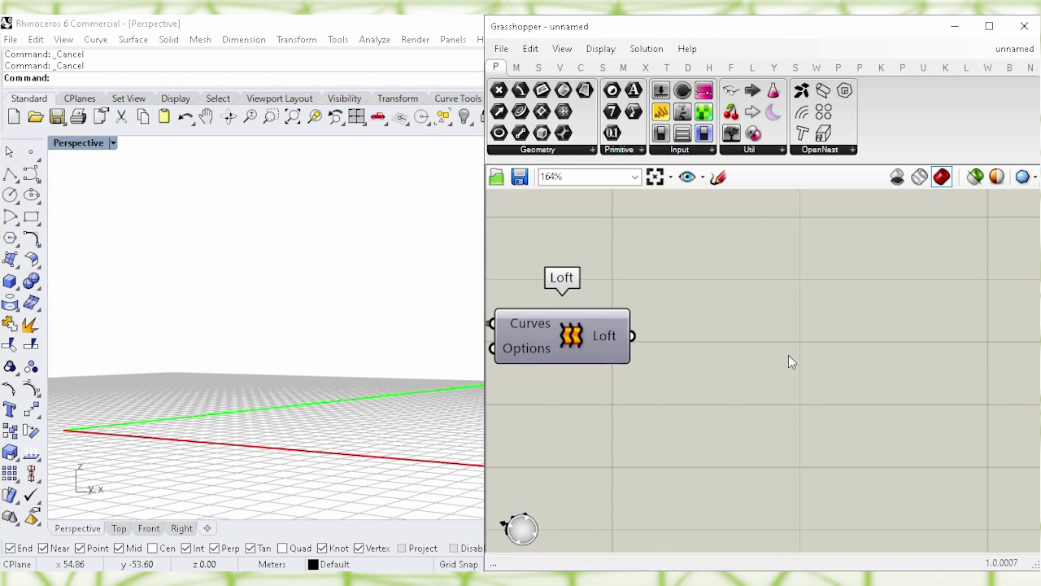
{"action": "double_click", "coordinate": [788, 355]}
{"action": "type", "text": "cus"}
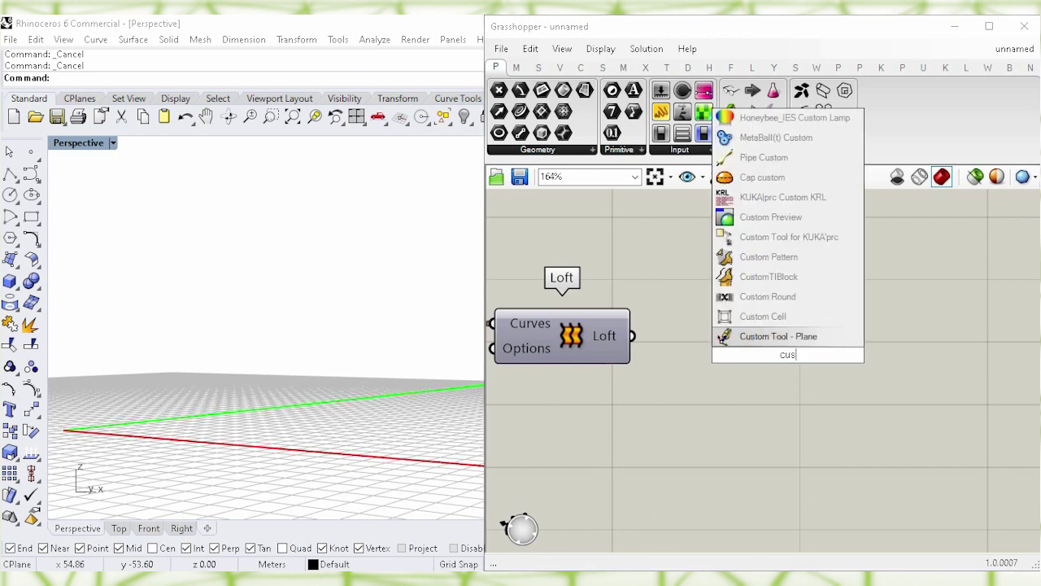
{"action": "type", "text": "tom pre"}
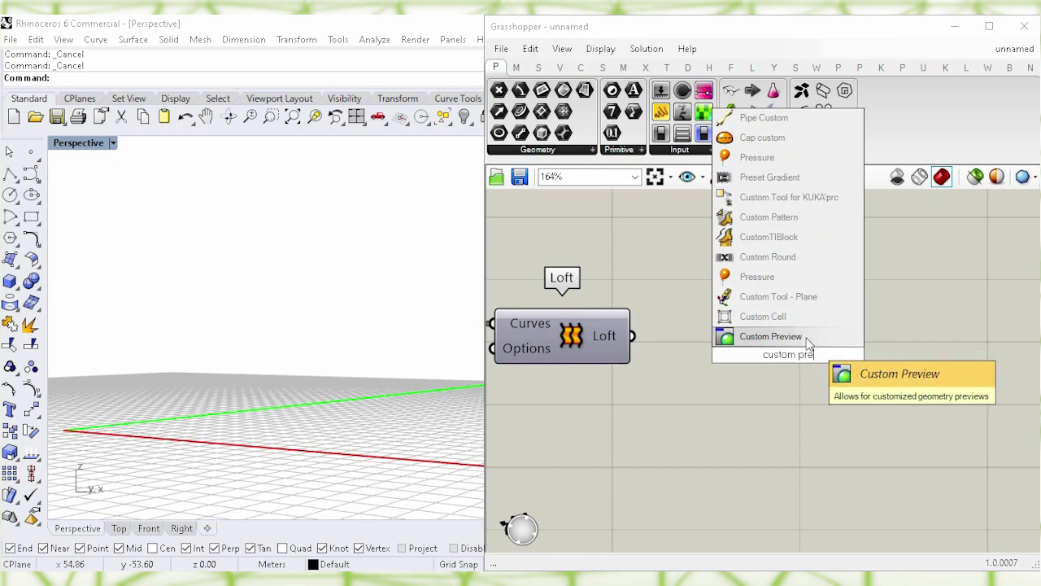
{"action": "left_click", "coordinate": [801, 336]}
{"action": "left_click_drag", "start_coordinate": [688, 327], "coordinate": [720, 345]}
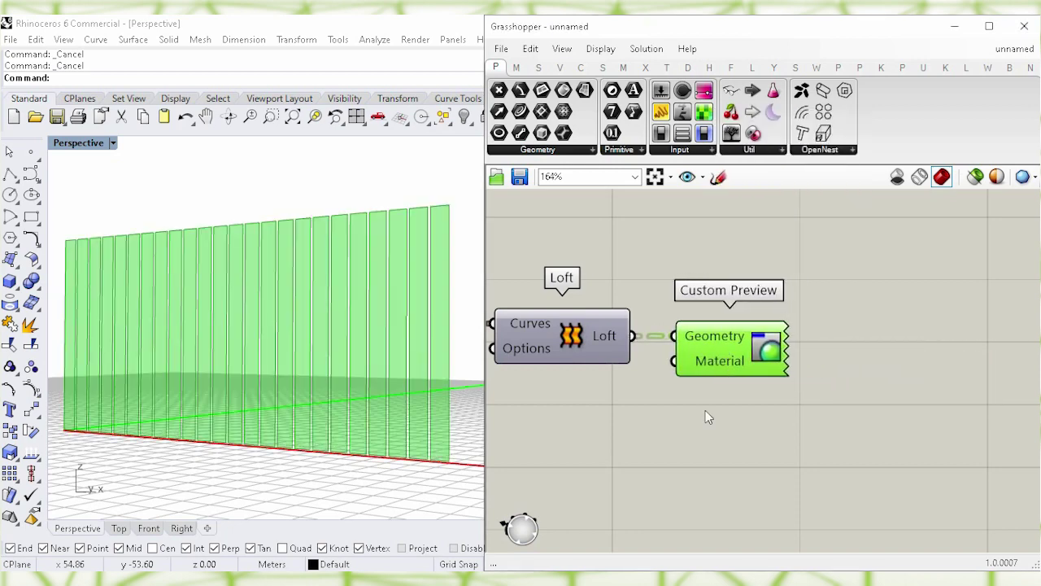
{"action": "left_click", "coordinate": [689, 426]}
Step: Set the Number Slider feeding the Negative component to 45
{"action": "right_click_drag", "start_coordinate": [592, 436], "coordinate": [702, 404]}
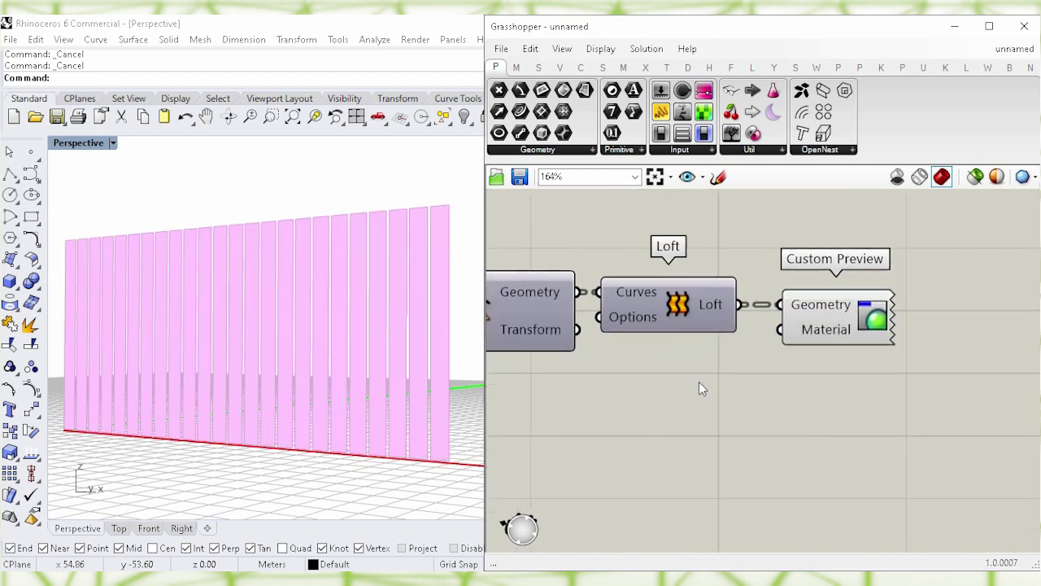
{"action": "scroll", "coordinate": [695, 403], "scroll_direction": "down", "scroll_amount": 3}
{"action": "scroll", "coordinate": [695, 409], "scroll_direction": "down", "scroll_amount": 1}
{"action": "right_click_drag", "start_coordinate": [602, 449], "coordinate": [824, 388]}
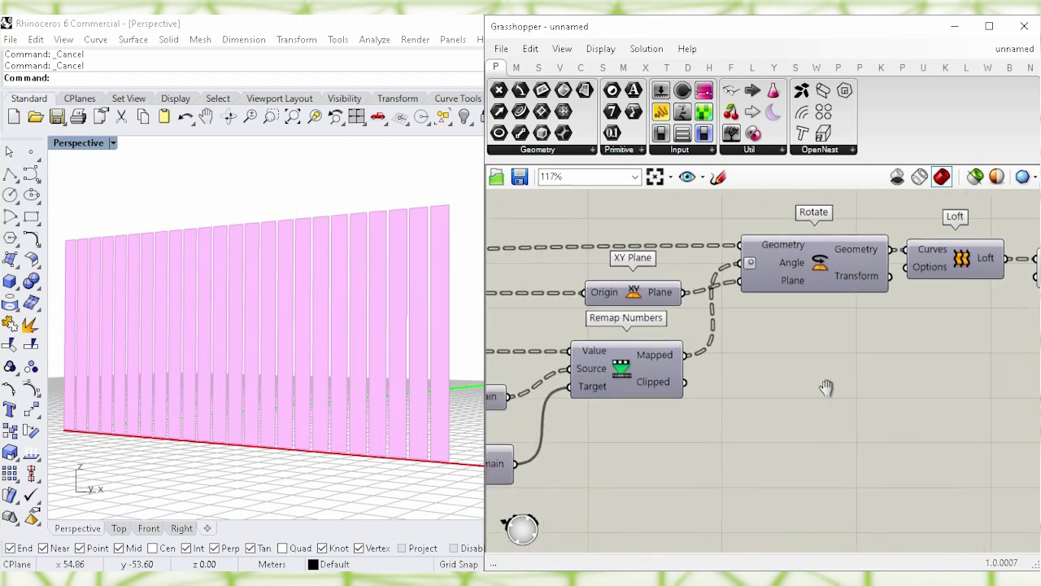
{"action": "right_click_drag", "start_coordinate": [618, 437], "coordinate": [786, 448]}
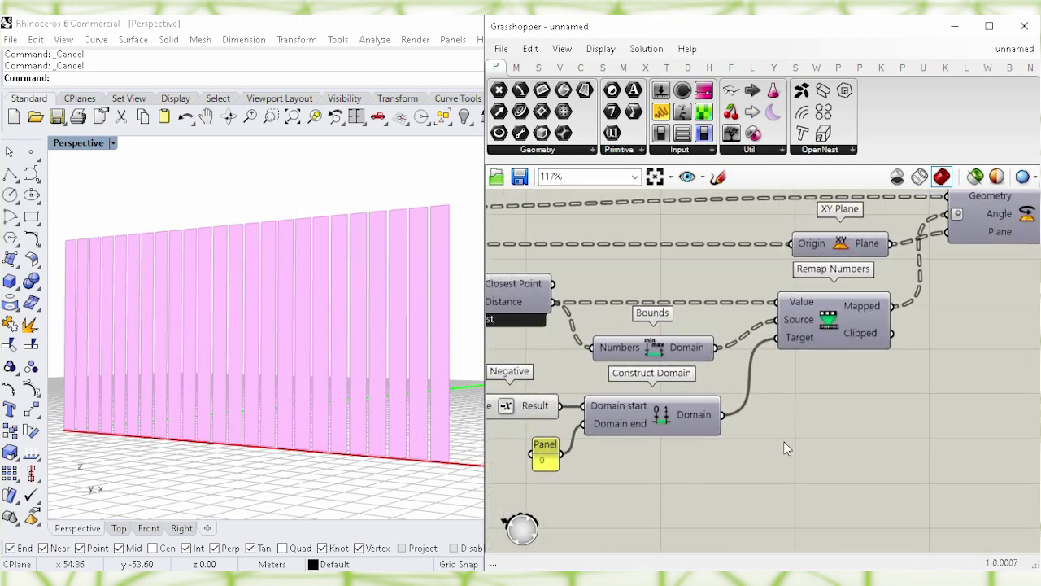
{"action": "right_click_drag", "start_coordinate": [647, 469], "coordinate": [750, 447]}
{"action": "left_click", "coordinate": [735, 407]}
{"action": "right_click_drag", "start_coordinate": [569, 446], "coordinate": [710, 433]}
{"action": "left_click_drag", "start_coordinate": [600, 374], "coordinate": [729, 372]}
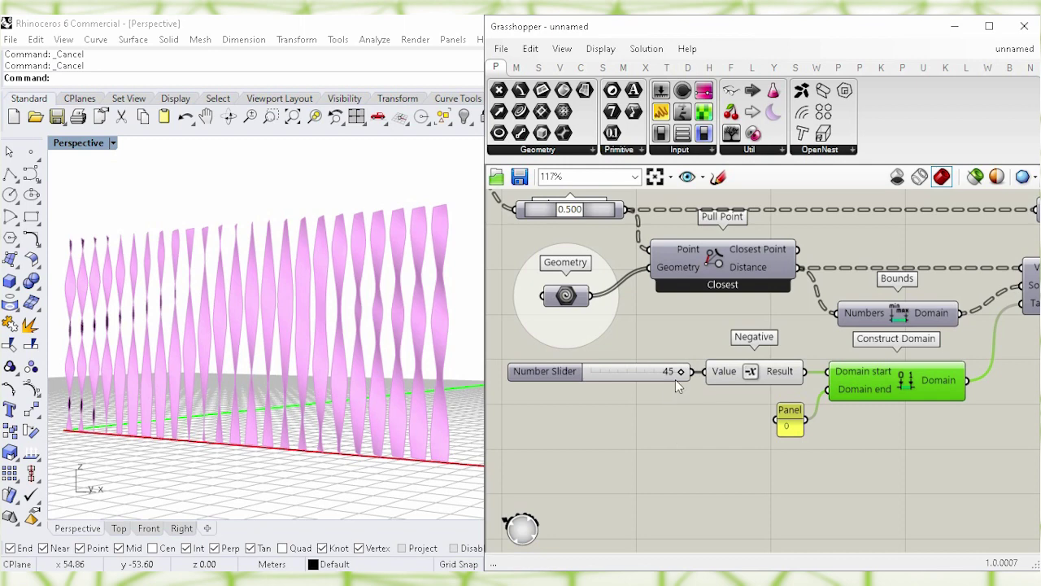
{"action": "left_click_drag", "start_coordinate": [624, 375], "coordinate": [607, 376]}
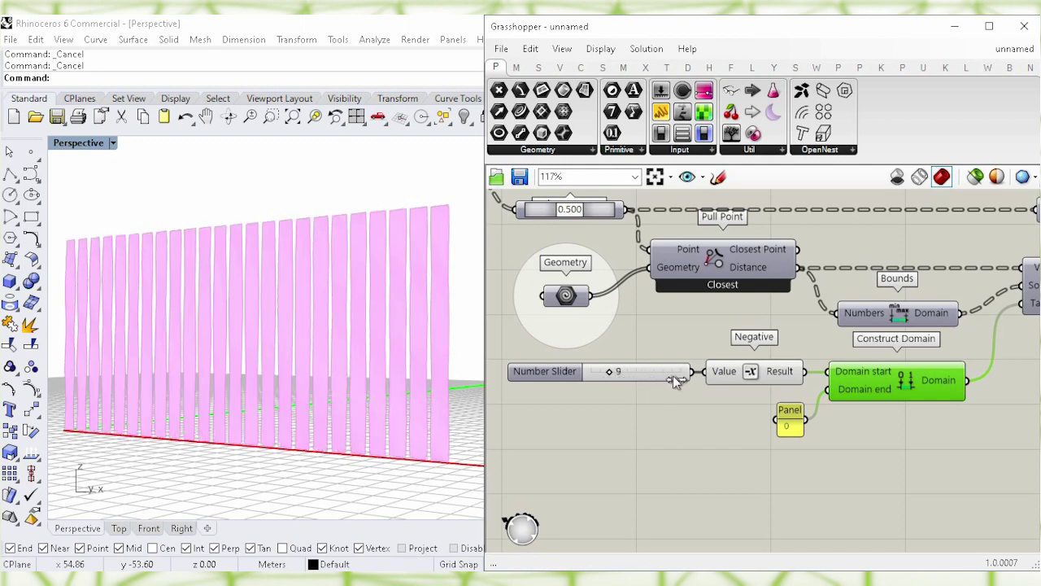
{"action": "key", "text": "ctrl+z"}
Step: Move the Negative component above the straight path between the Number Slider and Construct Domain
{"action": "left_click", "coordinate": [714, 411]}
{"action": "left_click_drag", "start_coordinate": [749, 374], "coordinate": [750, 344]}
{"action": "left_click", "coordinate": [729, 386]}
Step: Try connecting the Number Slider directly to Construct Domain's Domain start input and examine the twisted strips from several angles
{"action": "left_click_drag", "start_coordinate": [692, 370], "coordinate": [828, 373]}
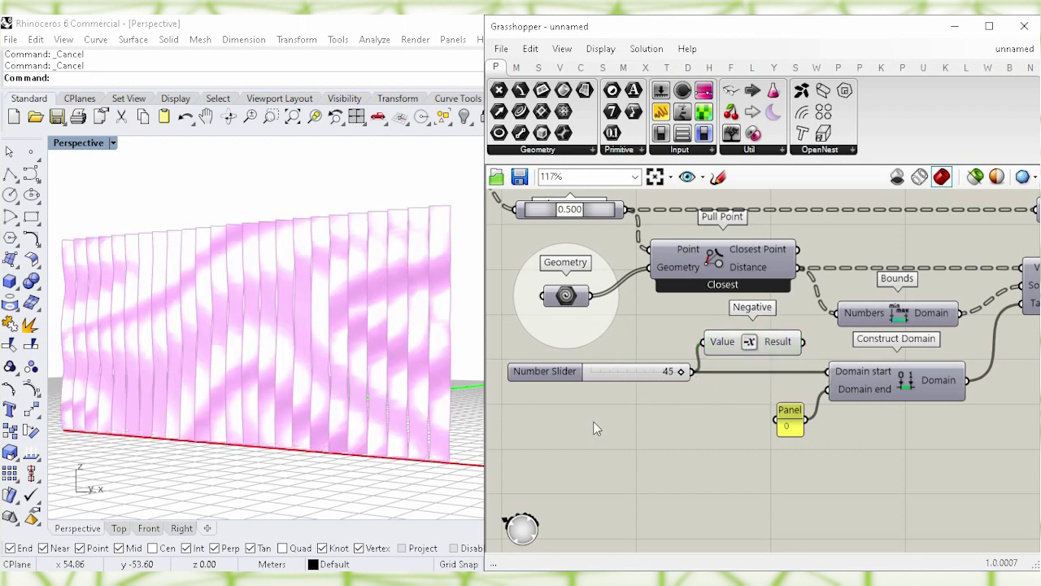
{"action": "mouse_move", "coordinate": [215, 367]}
{"action": "right_mouse_down"}
{"action": "mouse_move", "coordinate": [382, 364]}
{"action": "mouse_move", "coordinate": [333, 382]}
{"action": "mouse_move", "coordinate": [335, 358]}
{"action": "mouse_move", "coordinate": [301, 370]}
{"action": "mouse_move", "coordinate": [313, 366]}
{"action": "right_mouse_up"}
{"action": "left_click", "coordinate": [579, 429]}
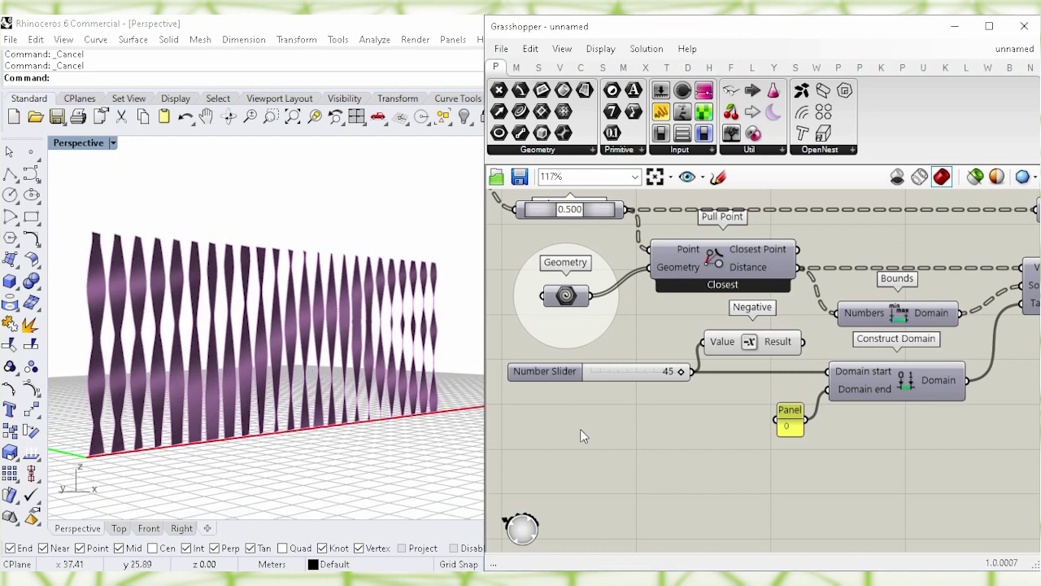
{"action": "left_click_drag", "start_coordinate": [658, 380], "coordinate": [754, 377]}
{"action": "scroll", "coordinate": [374, 387], "scroll_direction": "down", "scroll_amount": 3}
{"action": "right_click_drag", "start_coordinate": [370, 393], "coordinate": [333, 398]}
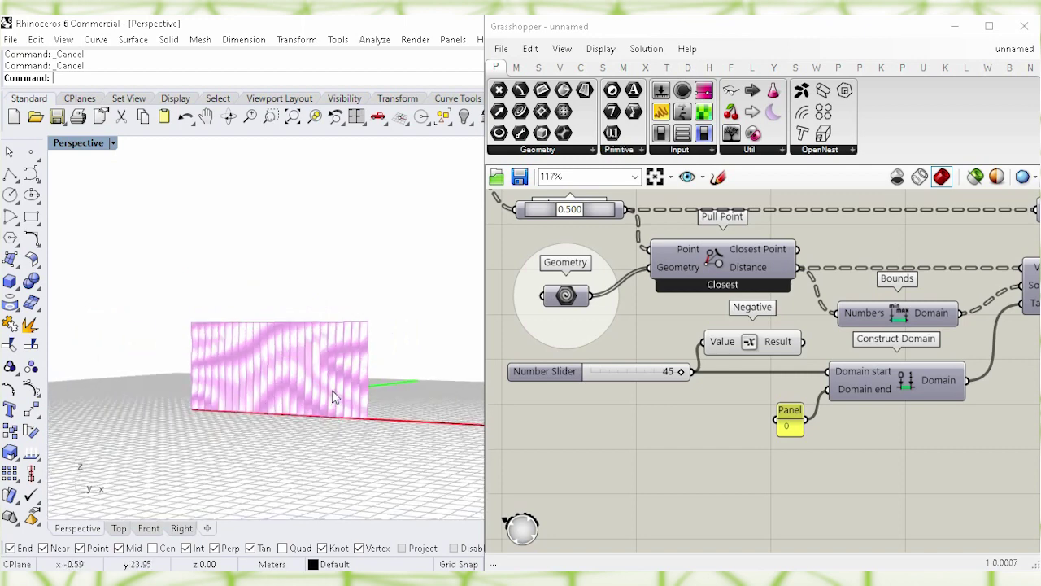
{"action": "scroll", "coordinate": [328, 342], "scroll_direction": "up", "scroll_amount": 3}
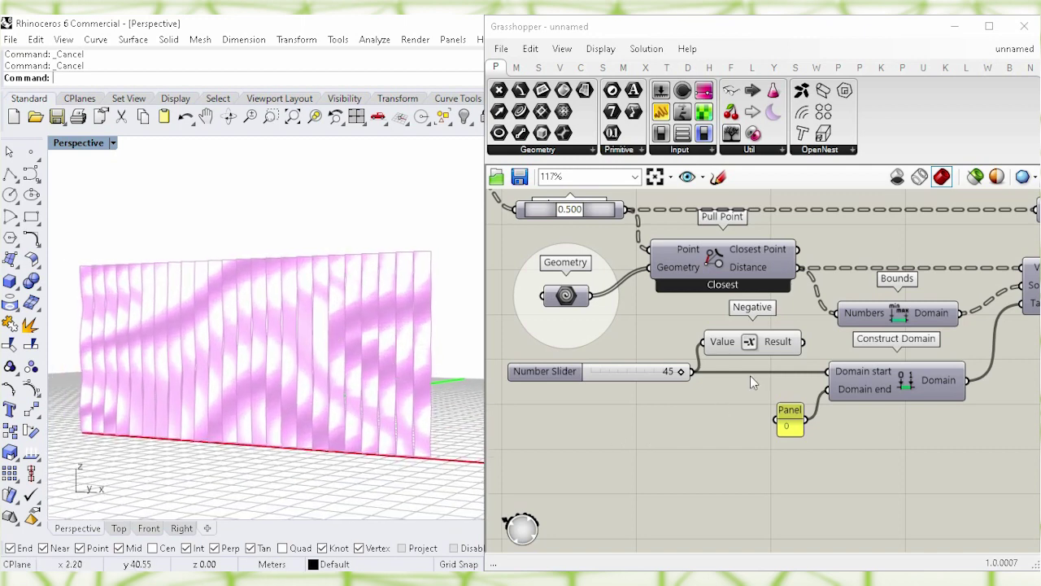
Step: Reconnect Negative's Result output to Construct Domain's Domain start input in place of the direct slider connection
{"action": "left_click_drag", "start_coordinate": [804, 341], "coordinate": [828, 371]}
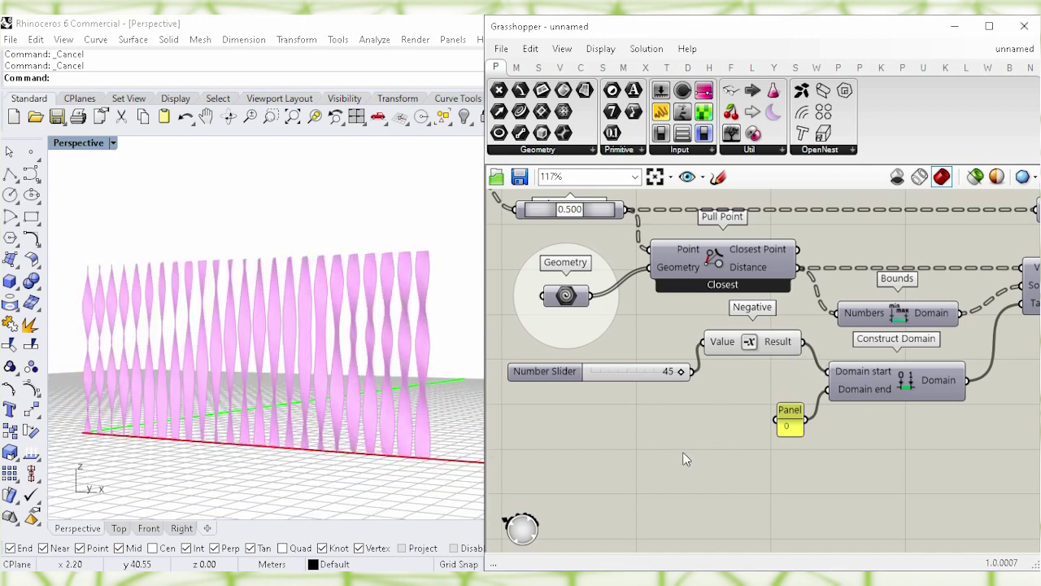
{"action": "right_click_drag", "start_coordinate": [342, 395], "coordinate": [331, 372]}
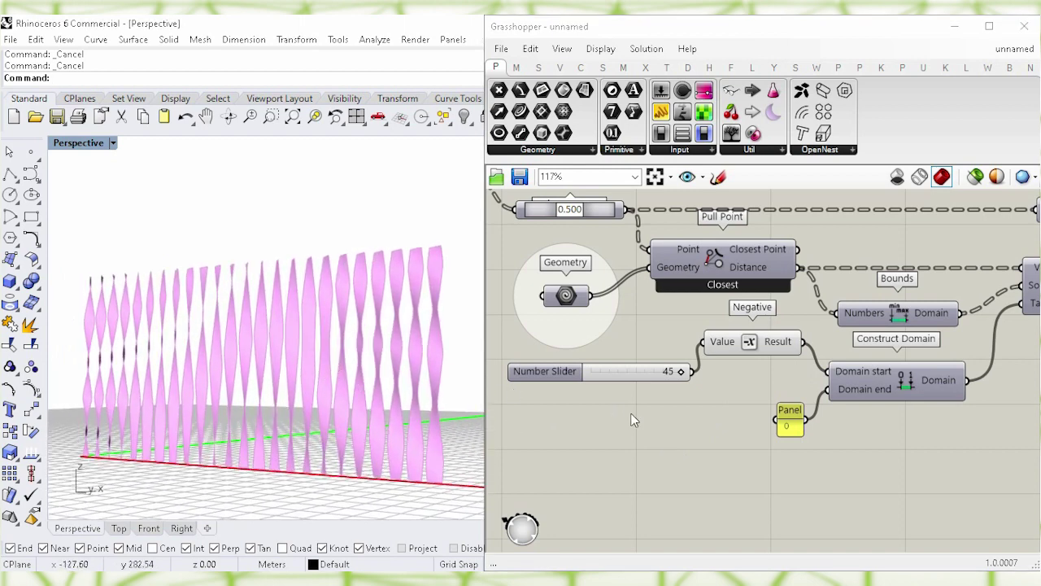
Step: Set the Number Slider feeding Range's Steps input to 5
{"action": "right_click_drag", "start_coordinate": [585, 413], "coordinate": [649, 460]}
{"action": "right_click_drag", "start_coordinate": [512, 399], "coordinate": [578, 445]}
{"action": "right_click_drag", "start_coordinate": [558, 400], "coordinate": [743, 374]}
{"action": "right_click_drag", "start_coordinate": [581, 449], "coordinate": [743, 393]}
{"action": "left_click", "coordinate": [687, 358]}
{"action": "right_click_drag", "start_coordinate": [646, 424], "coordinate": [653, 421]}
{"action": "right_click_drag", "start_coordinate": [560, 366], "coordinate": [618, 356]}
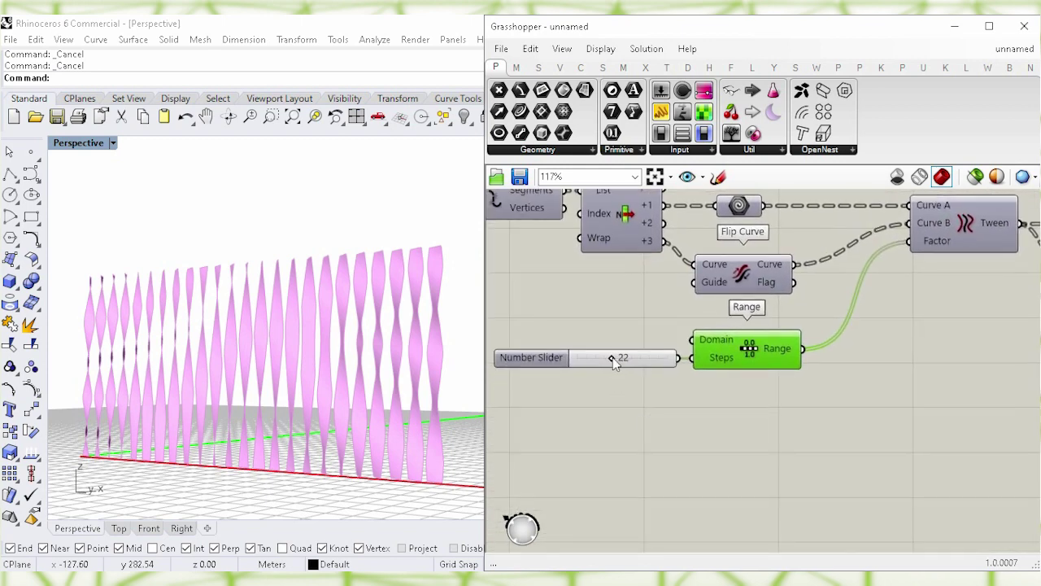
{"action": "left_click_drag", "start_coordinate": [616, 357], "coordinate": [559, 357]}
{"action": "left_click", "coordinate": [685, 428]}
Step: Turn on the viewport preview of Tween Curve and set the Number Slider feeding Range's Steps input to 50
{"action": "right_click_drag", "start_coordinate": [861, 360], "coordinate": [824, 395]}
{"action": "left_click", "coordinate": [927, 261]}
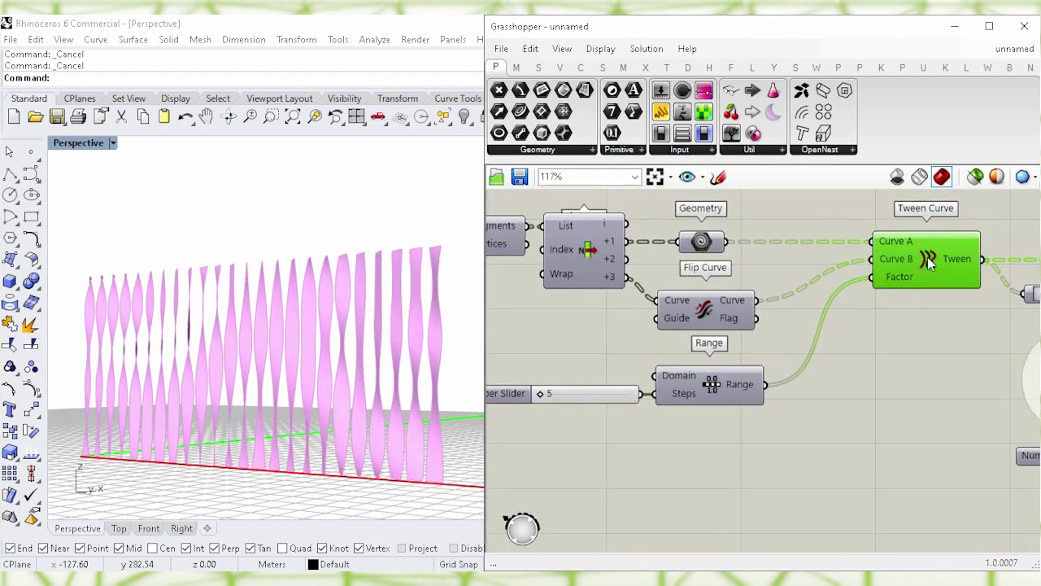
{"action": "right_click", "coordinate": [927, 257]}
{"action": "left_click", "coordinate": [885, 286]}
{"action": "left_click", "coordinate": [918, 338]}
{"action": "left_click_drag", "start_coordinate": [545, 397], "coordinate": [662, 392]}
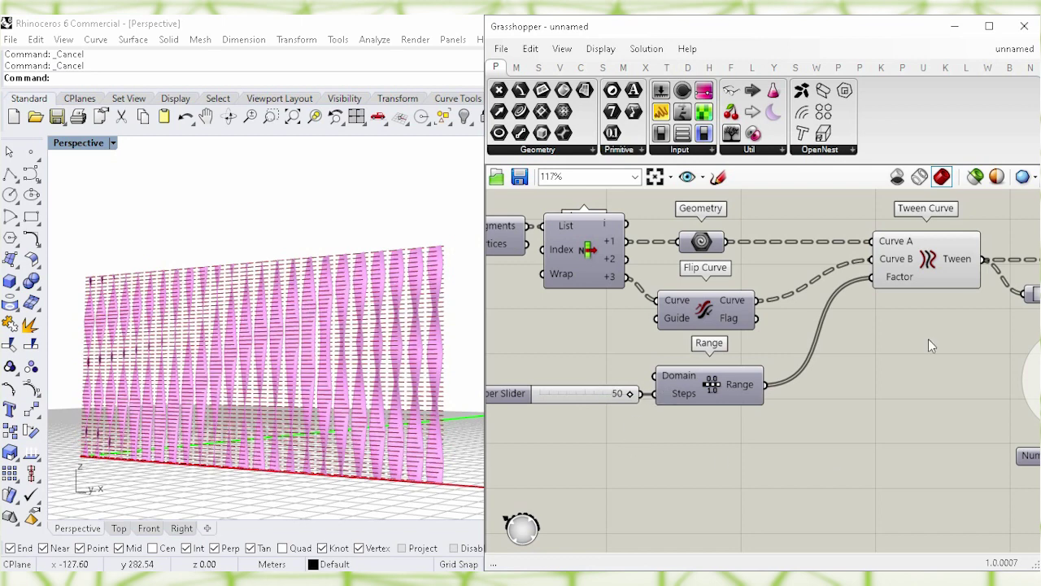
Step: Turn off the viewport preview of Tween Curve
{"action": "left_click", "coordinate": [930, 267]}
{"action": "right_click", "coordinate": [927, 260]}
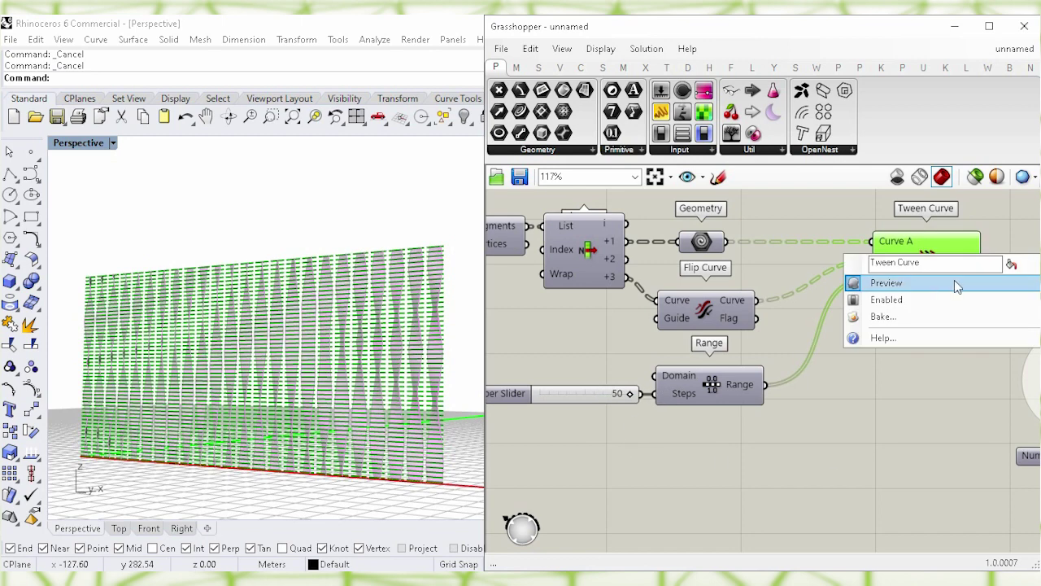
{"action": "left_click", "coordinate": [954, 282]}
Step: Set the Number Slider feeding Divide Domain²'s U Count input to 33
{"action": "right_click_drag", "start_coordinate": [603, 469], "coordinate": [817, 492]}
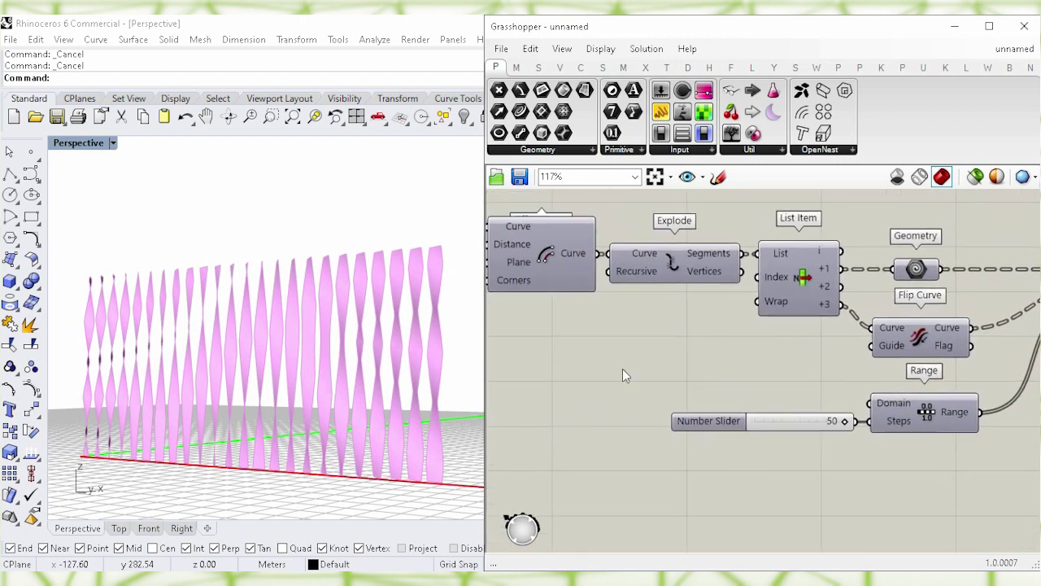
{"action": "right_click_drag", "start_coordinate": [622, 371], "coordinate": [774, 395]}
{"action": "right_click_drag", "start_coordinate": [583, 429], "coordinate": [783, 398]}
{"action": "right_click_drag", "start_coordinate": [600, 460], "coordinate": [720, 425]}
{"action": "left_click", "coordinate": [701, 379]}
{"action": "right_click_drag", "start_coordinate": [702, 379], "coordinate": [606, 388]}
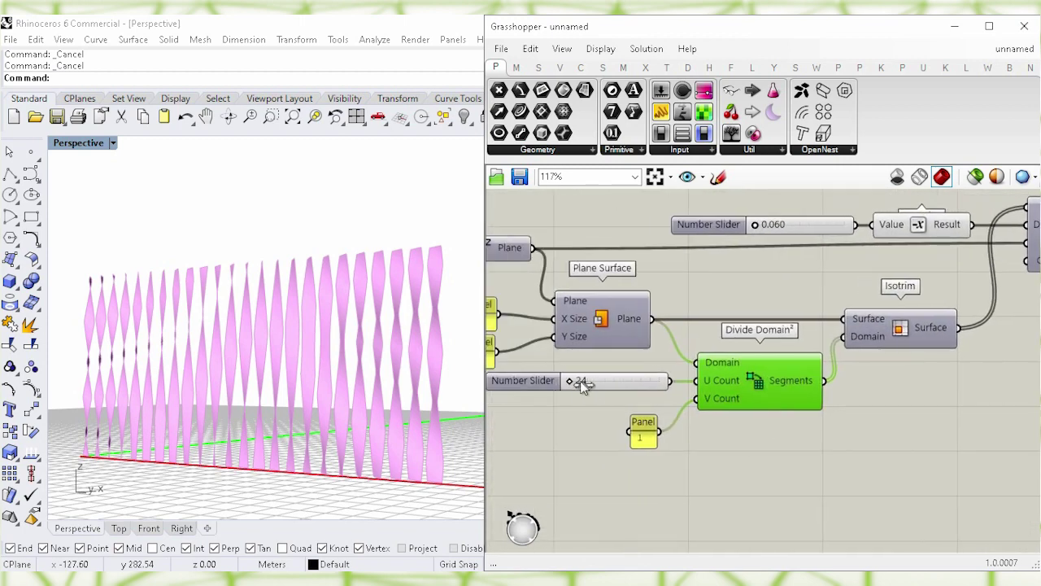
{"action": "left_click_drag", "start_coordinate": [582, 381], "coordinate": [579, 406]}
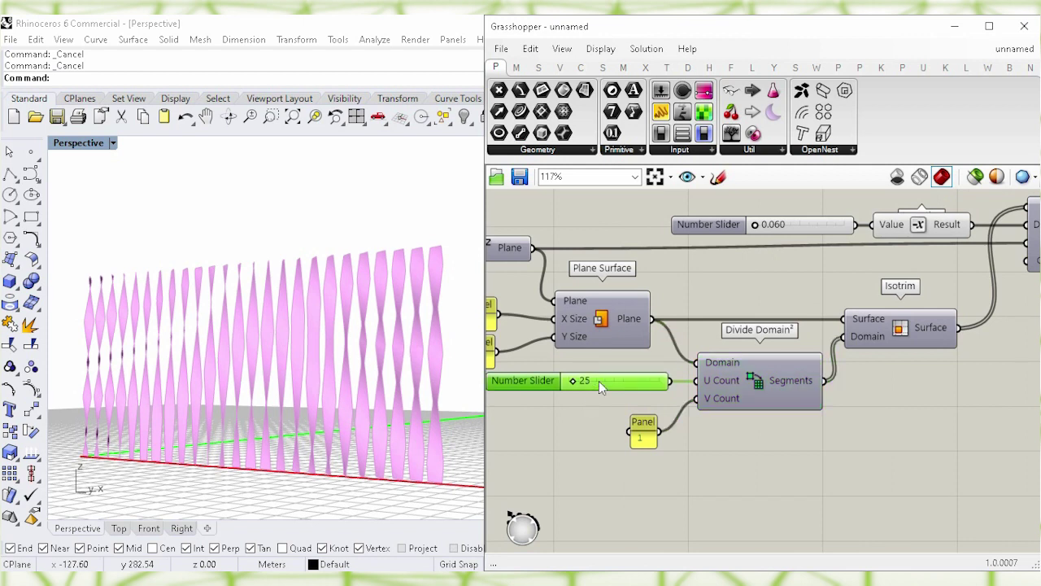
{"action": "double_click", "coordinate": [599, 381]}
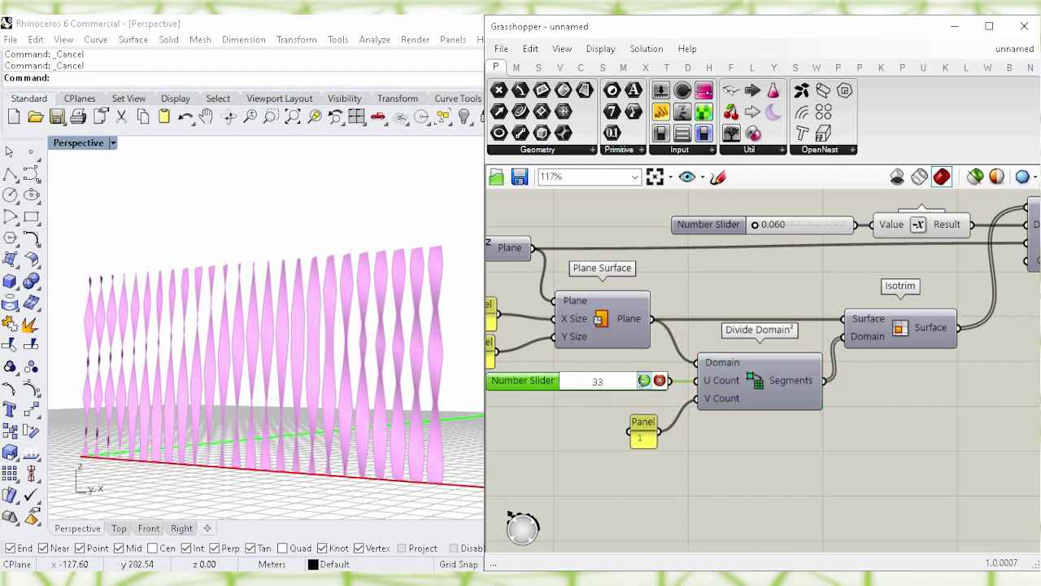
{"action": "key", "text": "Return"}
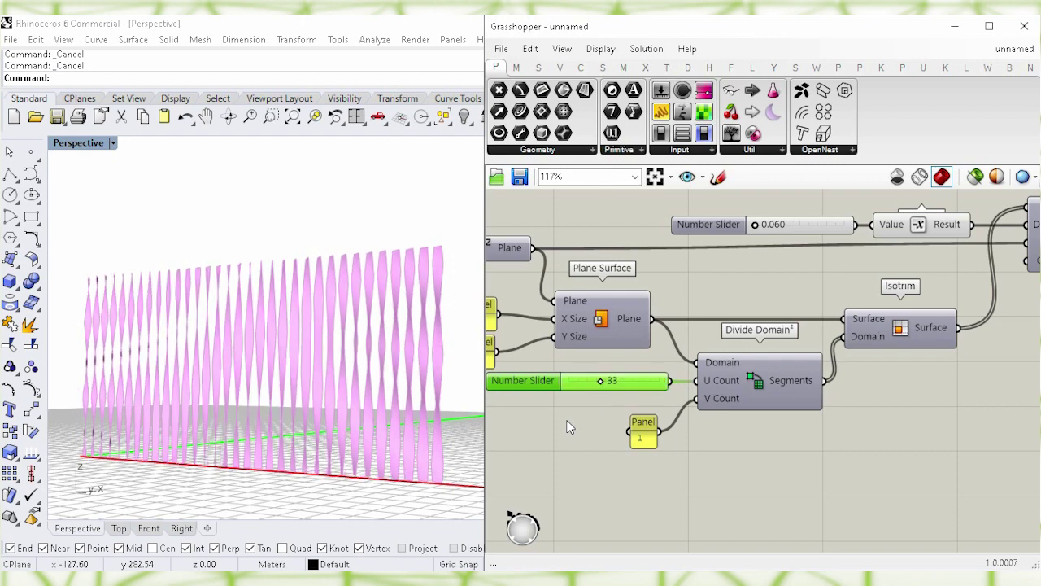
Step: Try a value of 50 on the Number Slider feeding Divide Domain²'s U Count input and return it to 33
{"action": "double_click", "coordinate": [616, 382]}
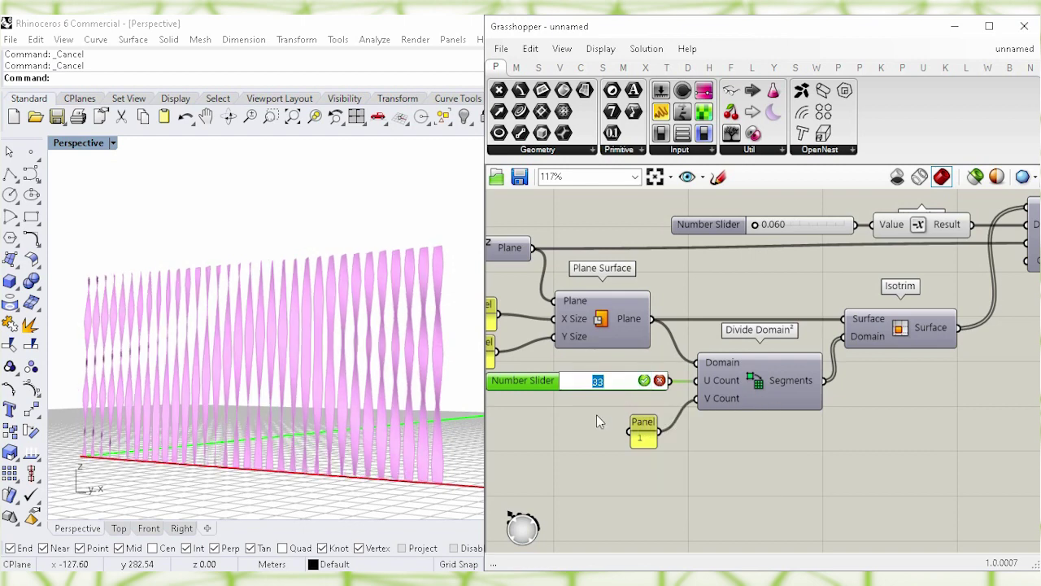
{"action": "type", "text": "50"}
{"action": "key", "text": "Return"}
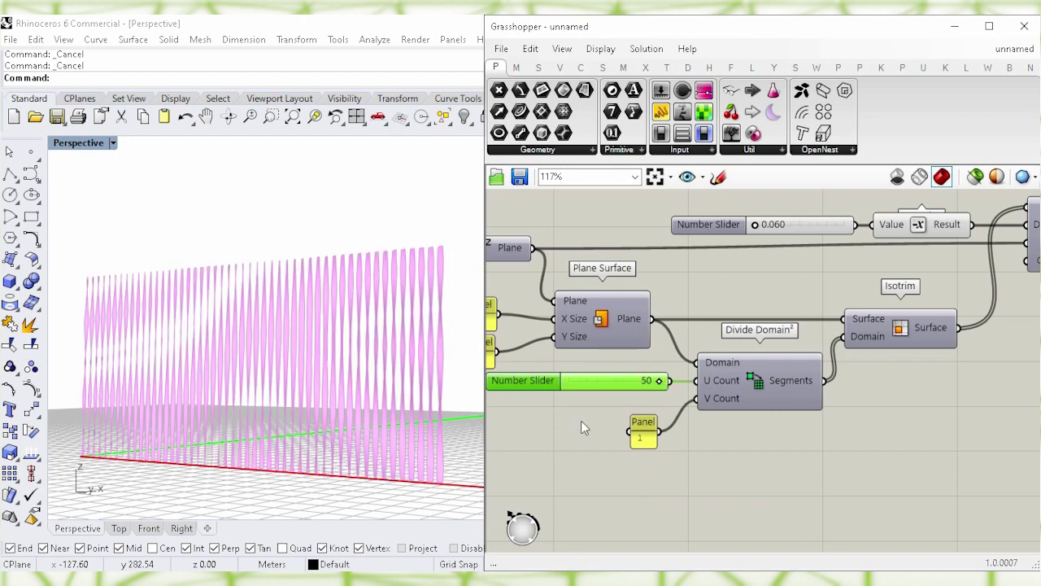
{"action": "double_click", "coordinate": [597, 380]}
{"action": "type", "text": "33"}
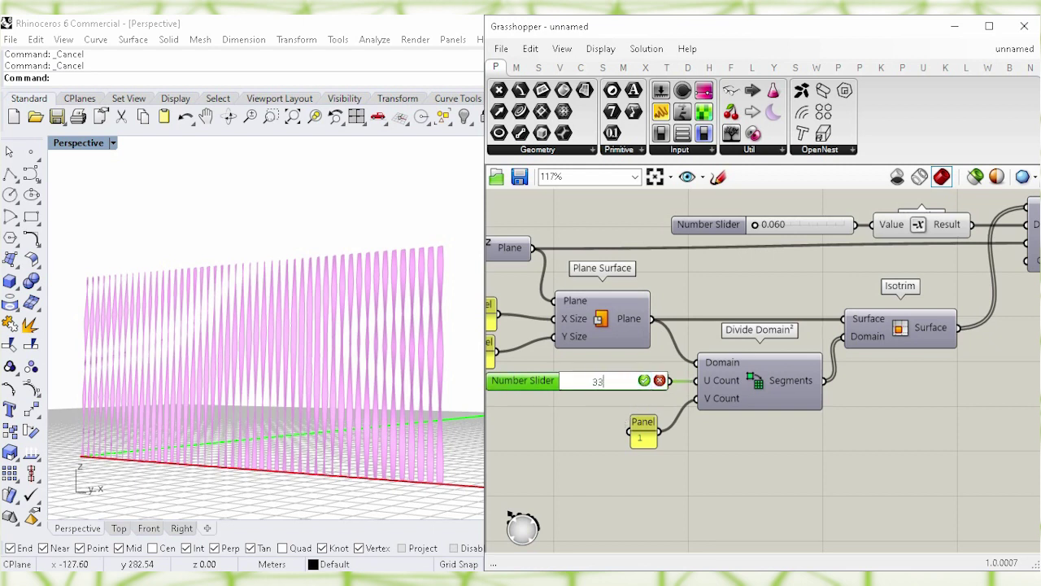
{"action": "key", "text": "Return"}
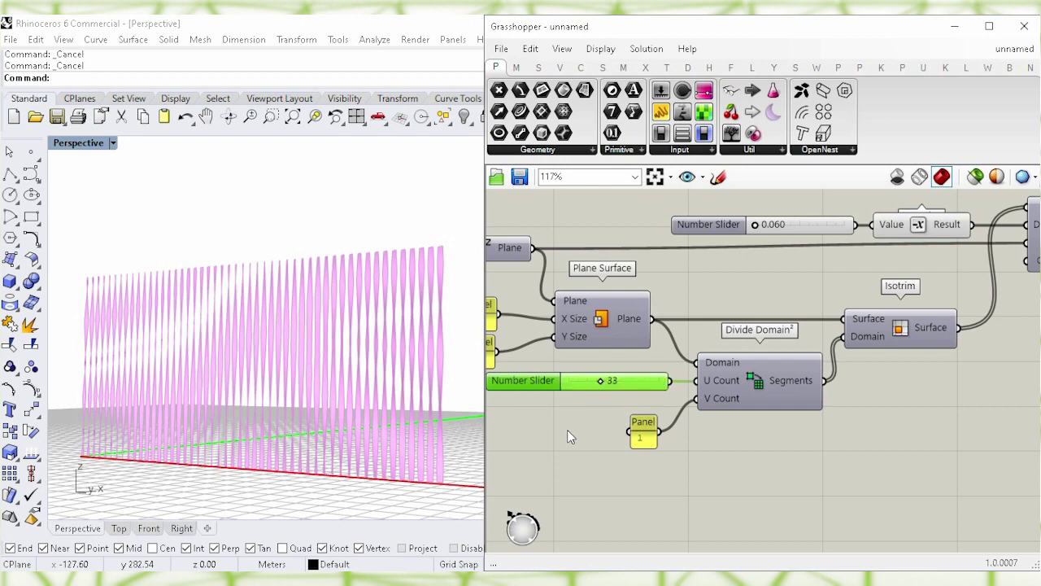
{"action": "left_click", "coordinate": [566, 450]}
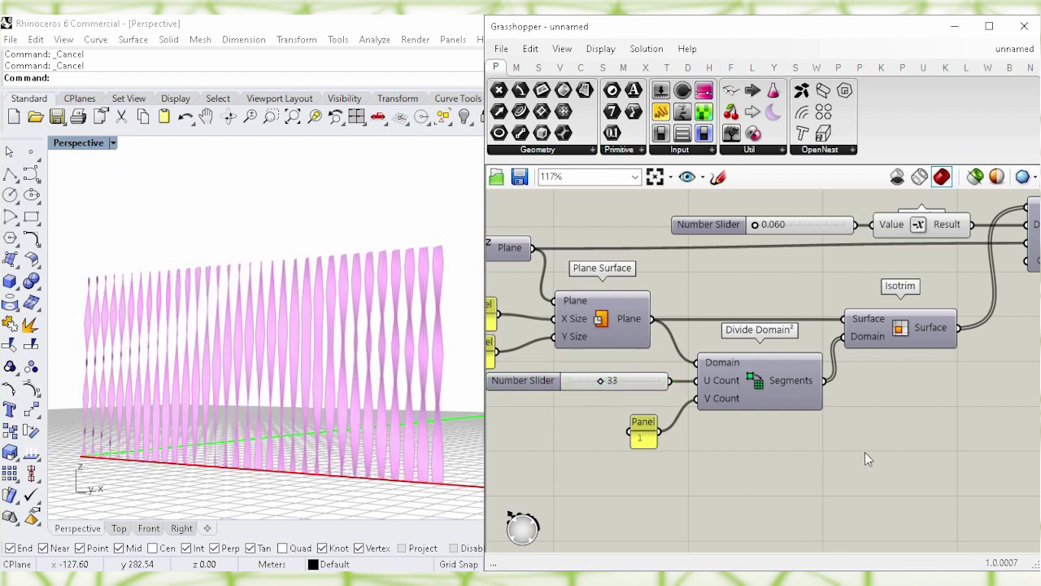
Step: Add a Geometry parameter above Plane Surface and connect Plane Surface's Plane output to it
{"action": "right_click_drag", "start_coordinate": [907, 413], "coordinate": [911, 449]}
{"action": "left_click", "coordinate": [602, 370]}
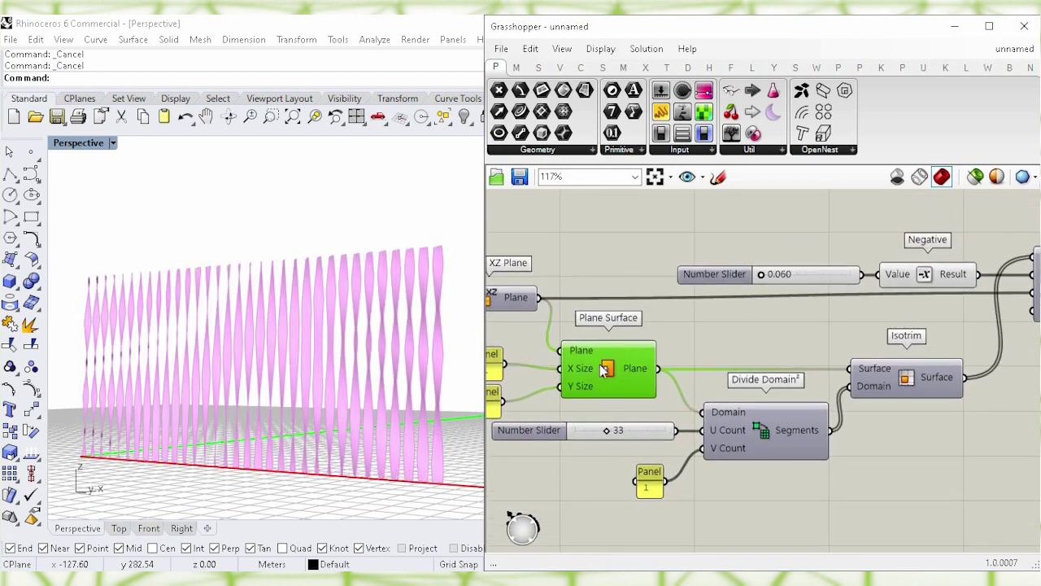
{"action": "left_click", "coordinate": [625, 223]}
{"action": "right_click_drag", "start_coordinate": [630, 213], "coordinate": [556, 247]}
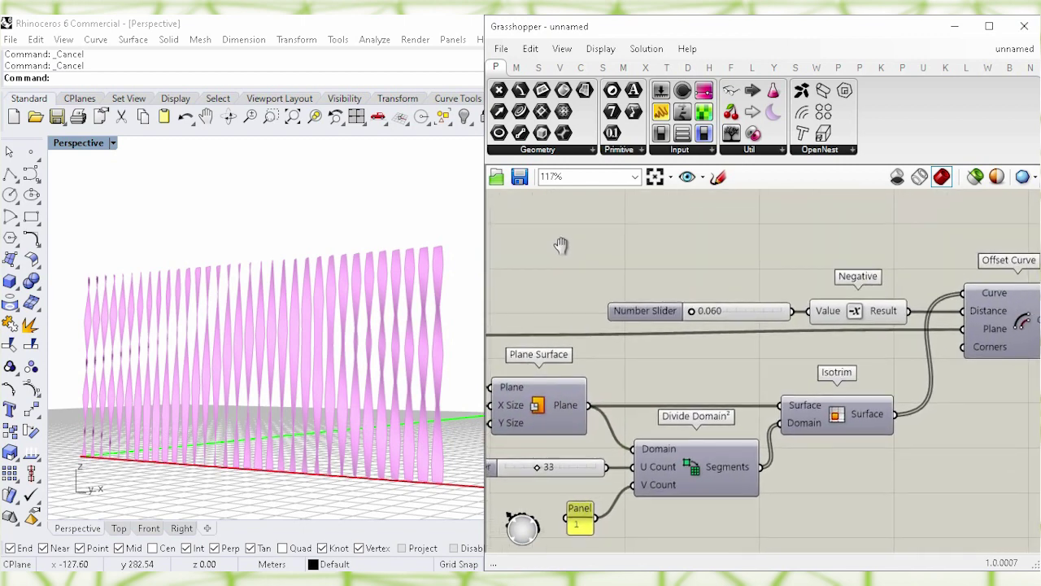
{"action": "double_click", "coordinate": [664, 257]}
{"action": "type", "text": "geo"}
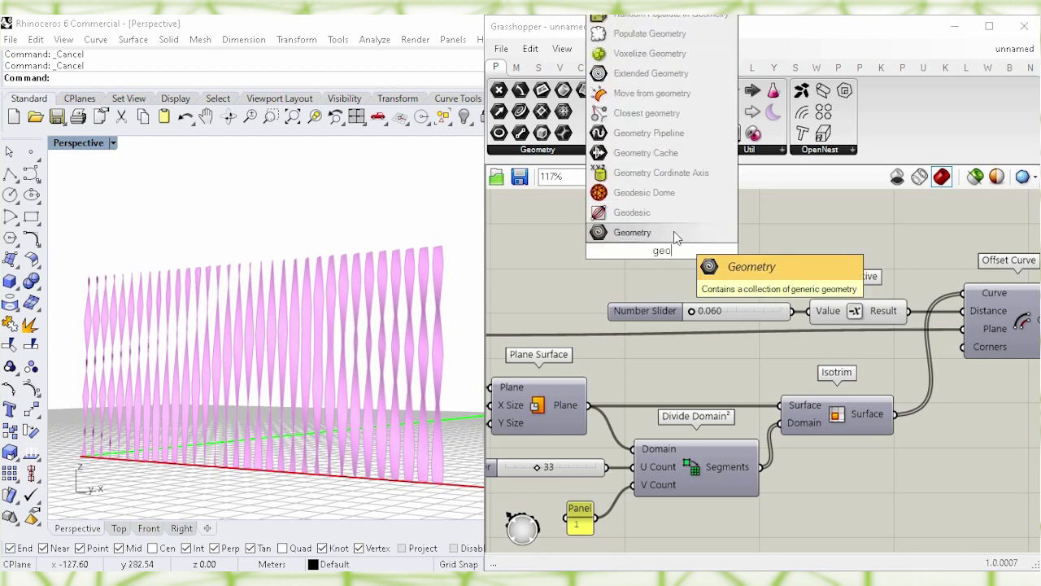
{"action": "left_click", "coordinate": [674, 237]}
{"action": "left_click", "coordinate": [592, 411]}
{"action": "left_click_drag", "start_coordinate": [589, 405], "coordinate": [638, 251]}
{"action": "left_click", "coordinate": [662, 251]}
Step: Place the new Geometry parameter above Offset Curve and turn off its viewport preview
{"action": "right_click_drag", "start_coordinate": [762, 265], "coordinate": [652, 325]}
{"action": "left_click_drag", "start_coordinate": [561, 307], "coordinate": [894, 238]}
{"action": "right_click_drag", "start_coordinate": [886, 274], "coordinate": [680, 324]}
{"action": "left_click_drag", "start_coordinate": [687, 287], "coordinate": [695, 285]}
{"action": "left_click_drag", "start_coordinate": [704, 429], "coordinate": [696, 429]}
{"action": "left_click", "coordinate": [801, 348]}
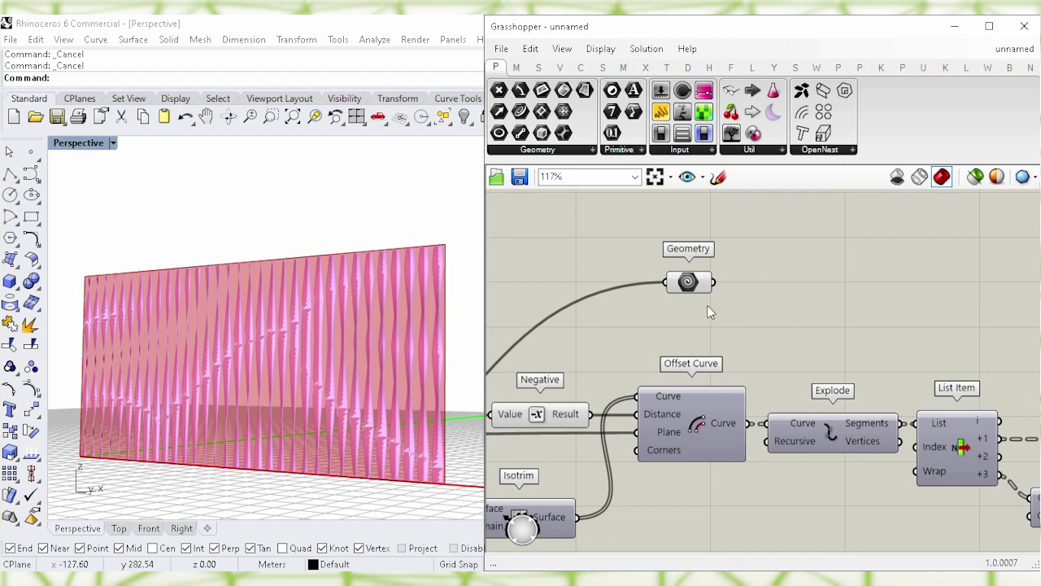
{"action": "left_click", "coordinate": [689, 285]}
{"action": "right_click", "coordinate": [689, 284]}
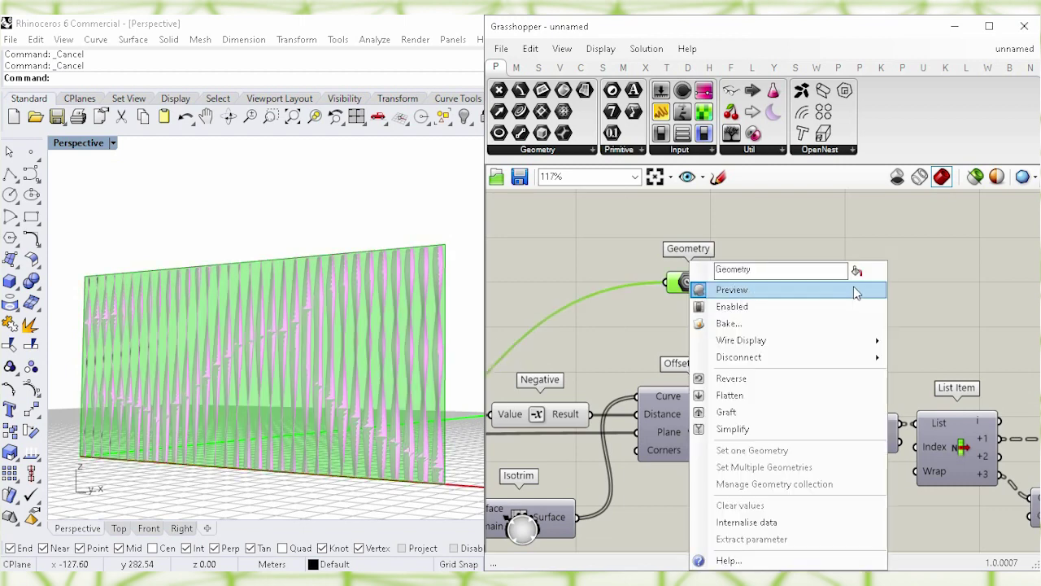
{"action": "left_click", "coordinate": [856, 293]}
Step: Add a Surface Split component beside the Geometry parameter and connect Geometry's output to its Surface input
{"action": "double_click", "coordinate": [835, 289]}
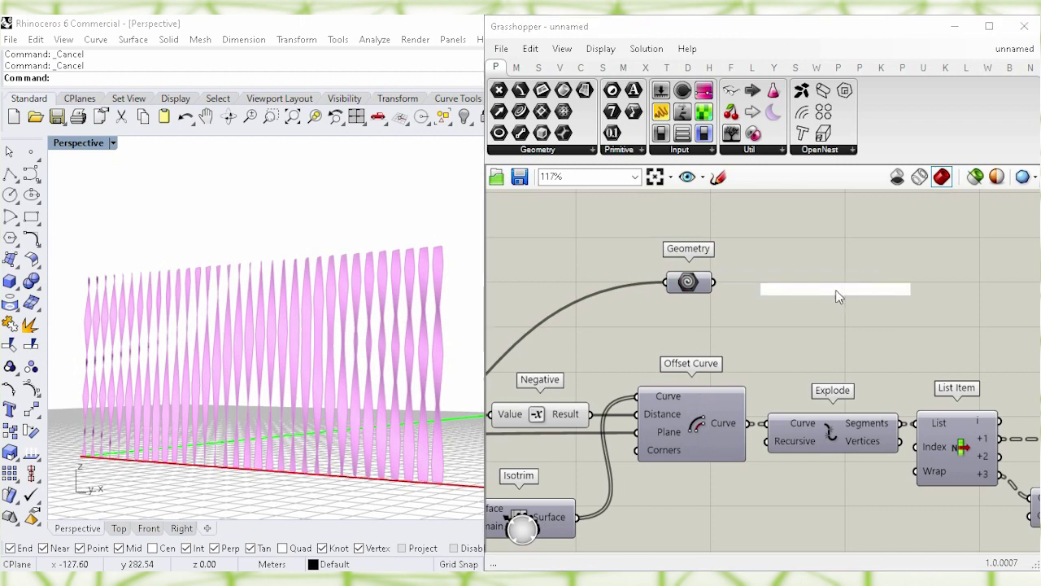
{"action": "type", "text": "su"}
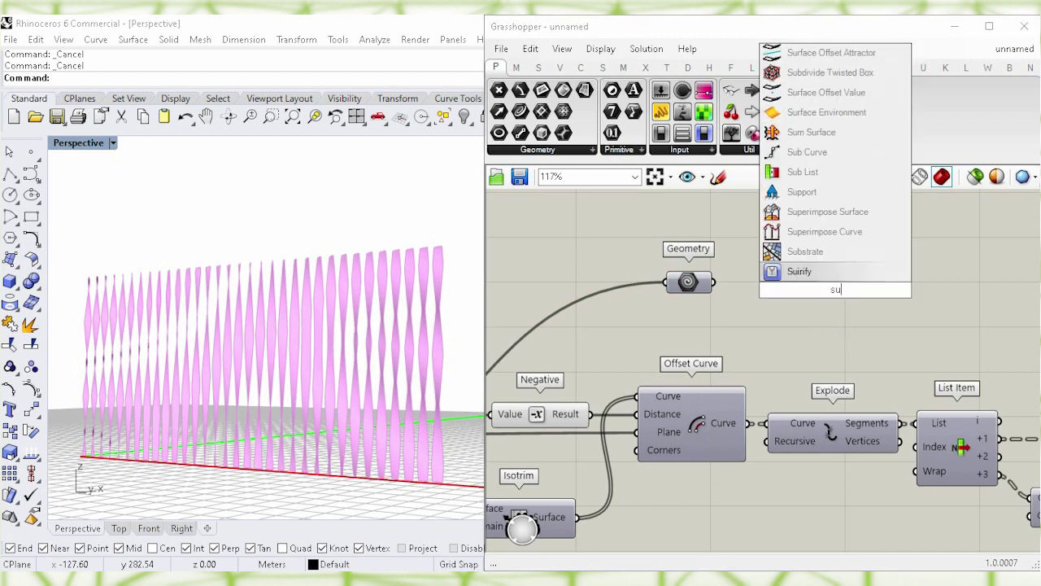
{"action": "type", "text": "rface spl"}
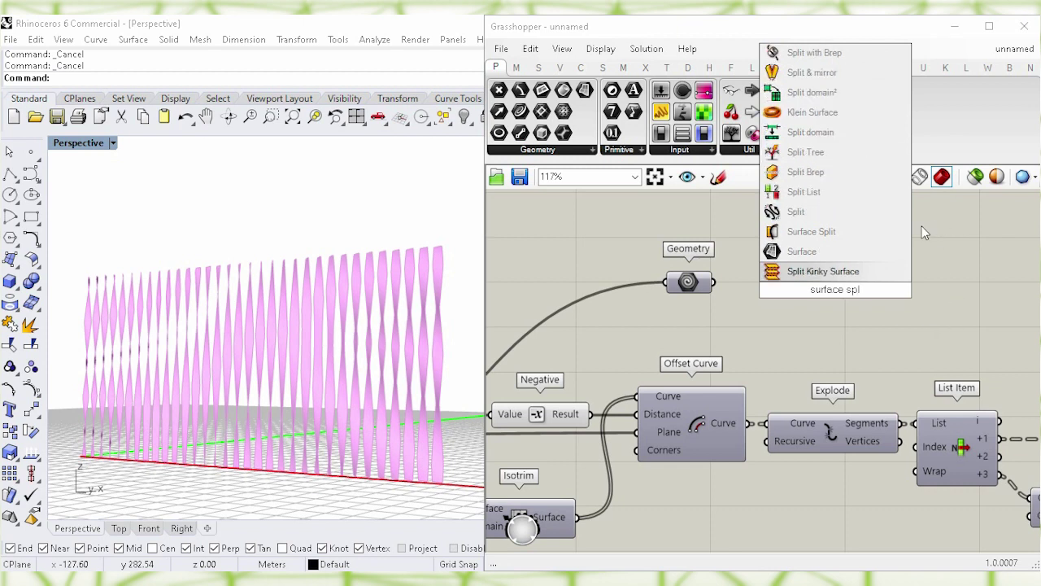
{"action": "left_click", "coordinate": [886, 231]}
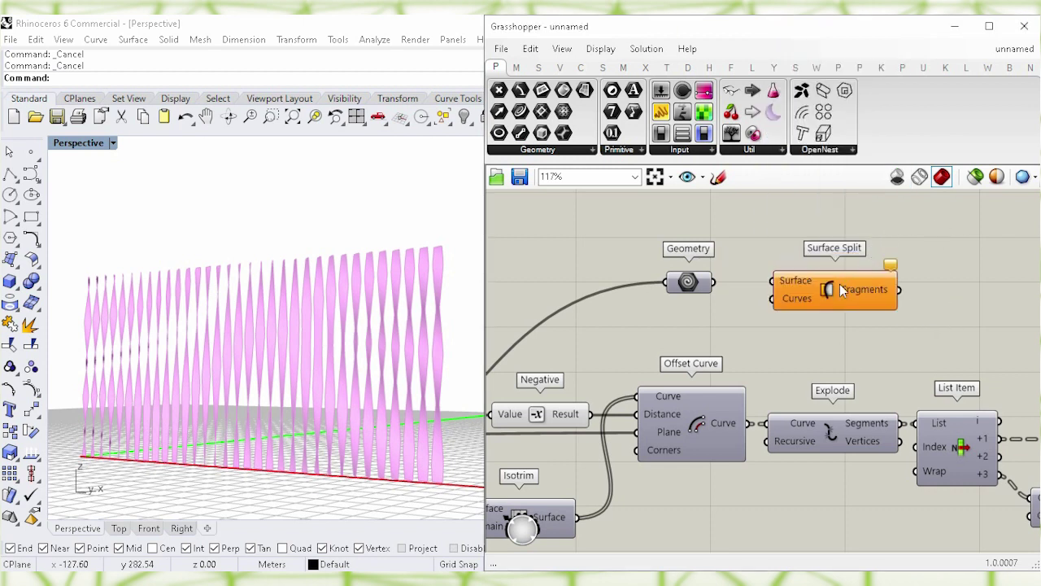
{"action": "left_click_drag", "start_coordinate": [714, 282], "coordinate": [765, 282]}
Step: Flatten Surface Split's Curves input and connect Offset Curve's Curve output to it
{"action": "right_click", "coordinate": [798, 299]}
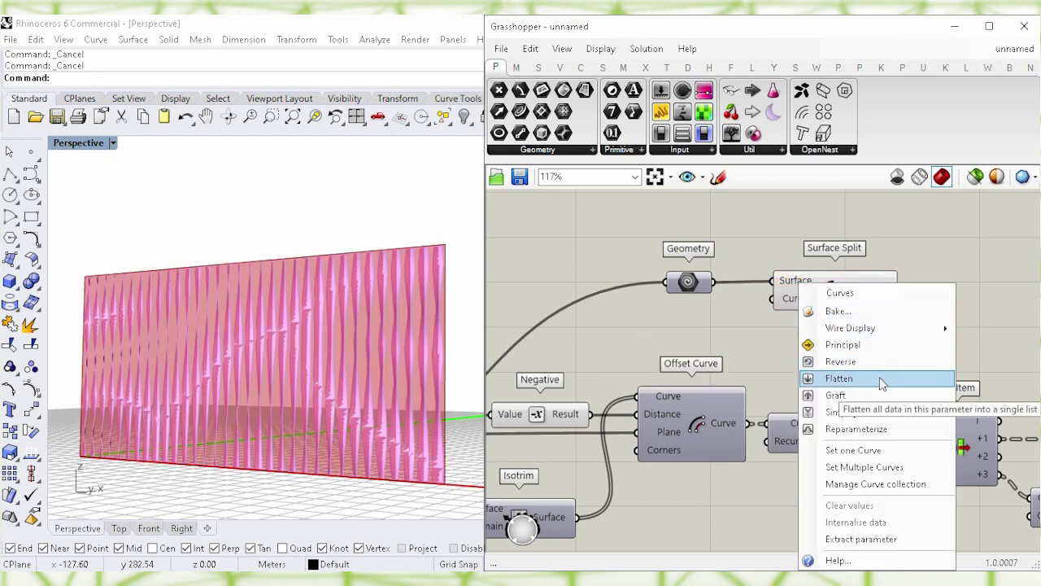
{"action": "left_click", "coordinate": [896, 379]}
{"action": "left_click_drag", "start_coordinate": [710, 423], "coordinate": [766, 298]}
Step: Turn off the viewport preview of Surface Split
{"action": "left_click", "coordinate": [828, 294]}
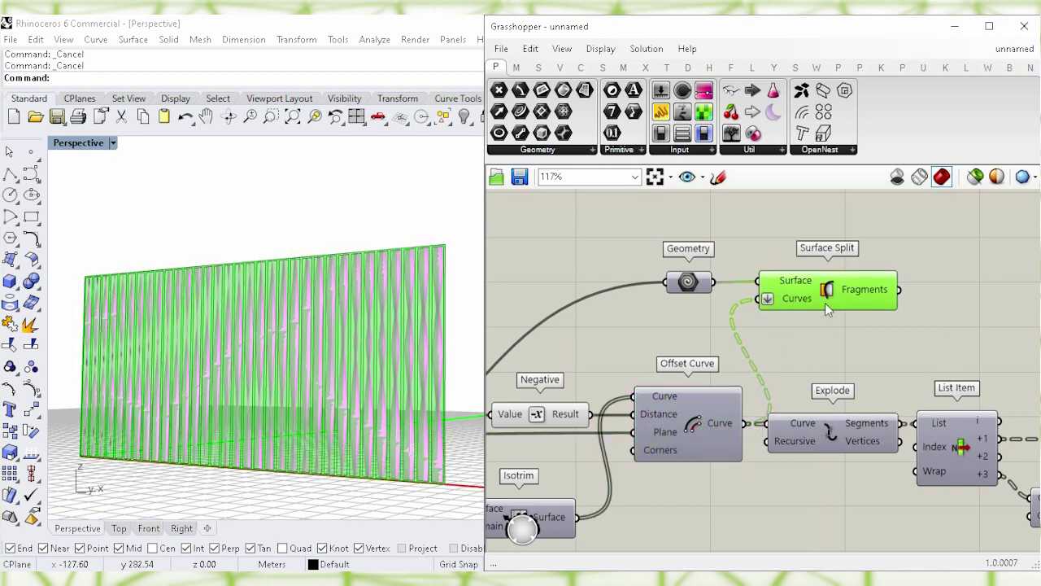
{"action": "right_click", "coordinate": [825, 291]}
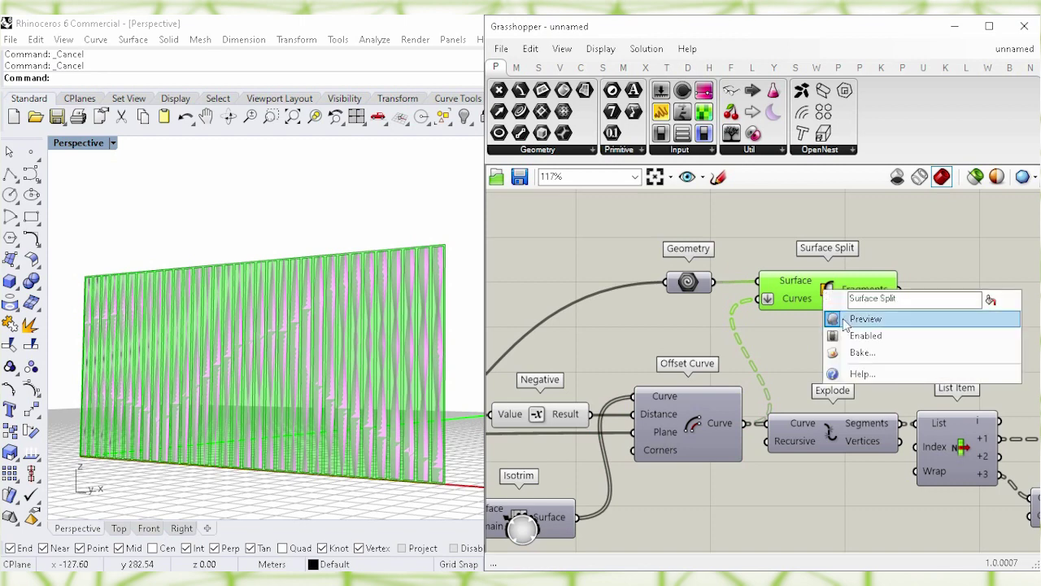
{"action": "left_click", "coordinate": [987, 318]}
{"action": "left_click", "coordinate": [941, 337]}
Step: Add a List Item component beside Surface Split and connect the Fragments output to its List input
{"action": "right_click_drag", "start_coordinate": [927, 325], "coordinate": [679, 345]}
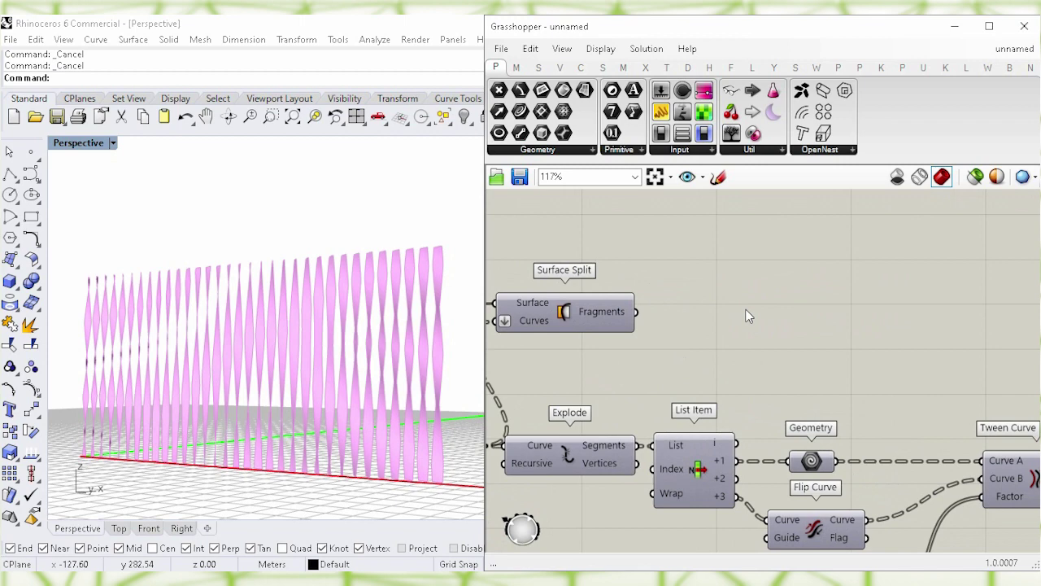
{"action": "double_click", "coordinate": [748, 316]}
{"action": "type", "text": "lis"}
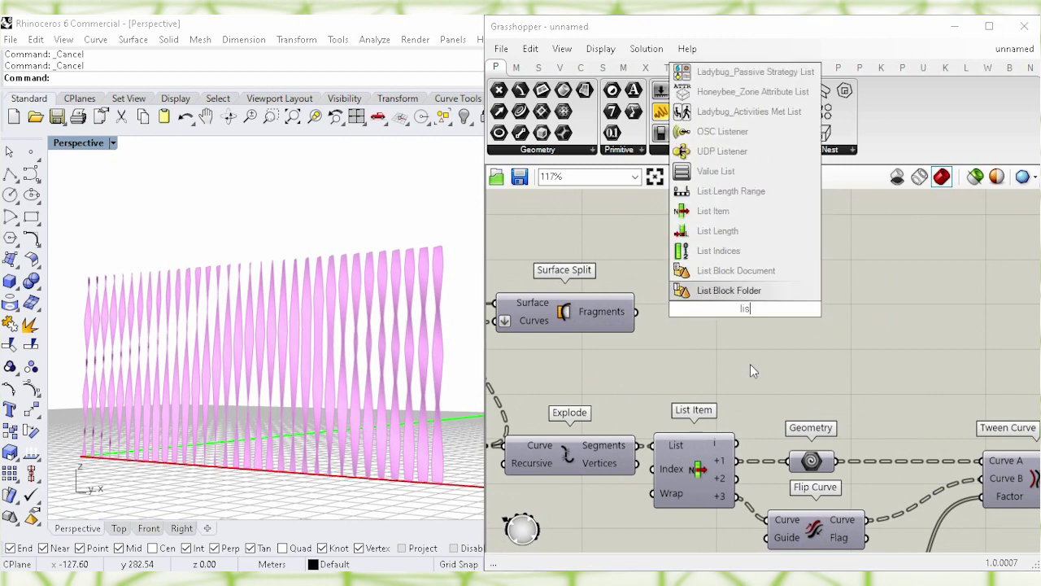
{"action": "type", "text": "t item"}
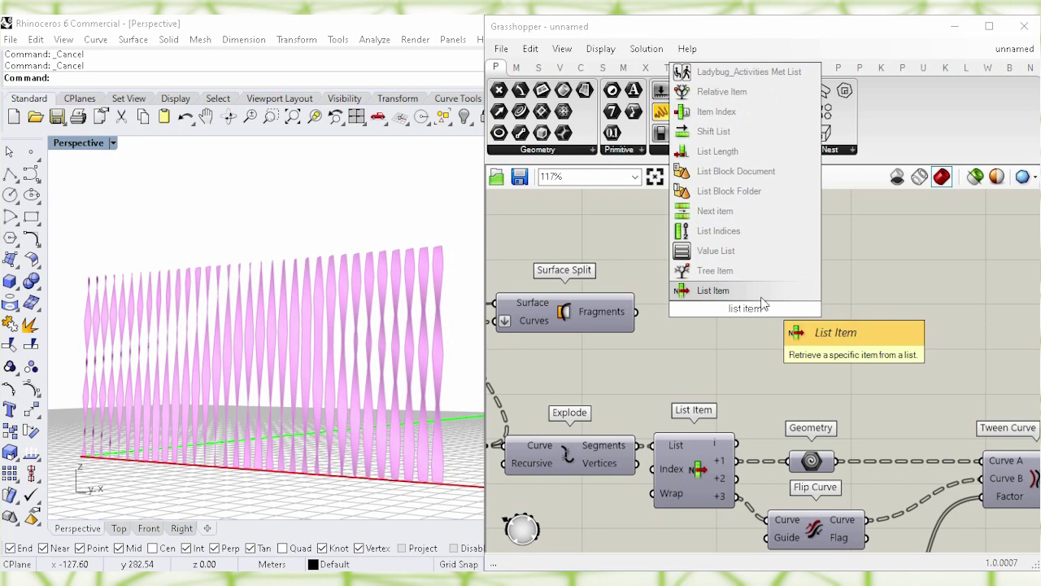
{"action": "key", "text": "Return"}
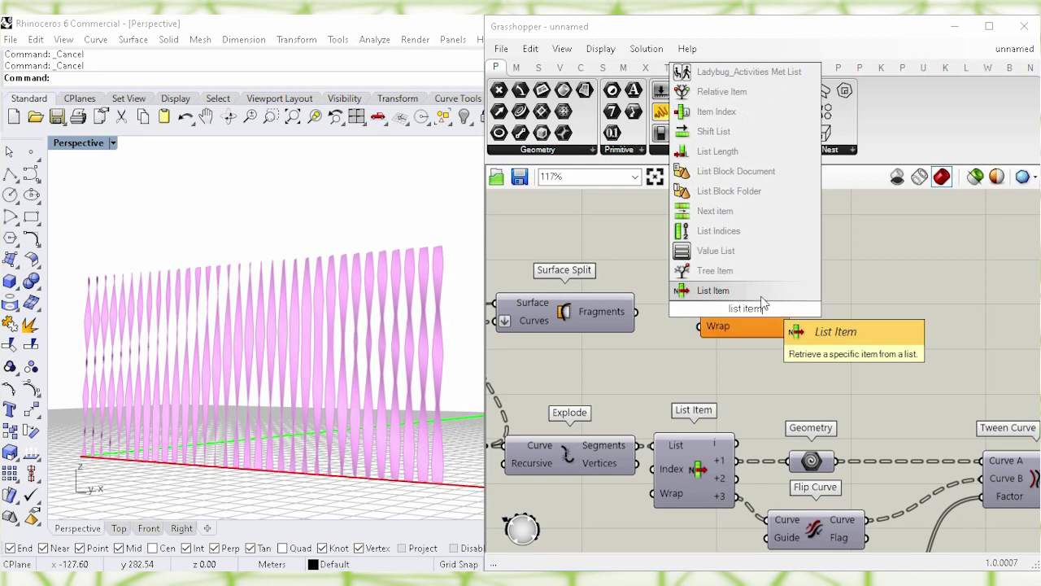
{"action": "left_click_drag", "start_coordinate": [746, 309], "coordinate": [744, 332]}
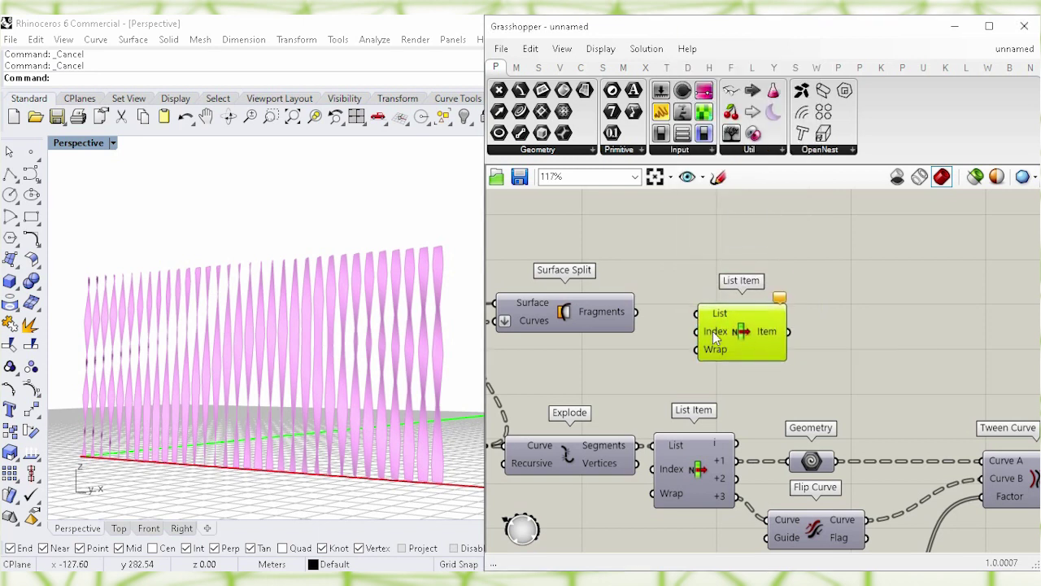
{"action": "left_click", "coordinate": [684, 283]}
{"action": "left_click_drag", "start_coordinate": [637, 312], "coordinate": [708, 334]}
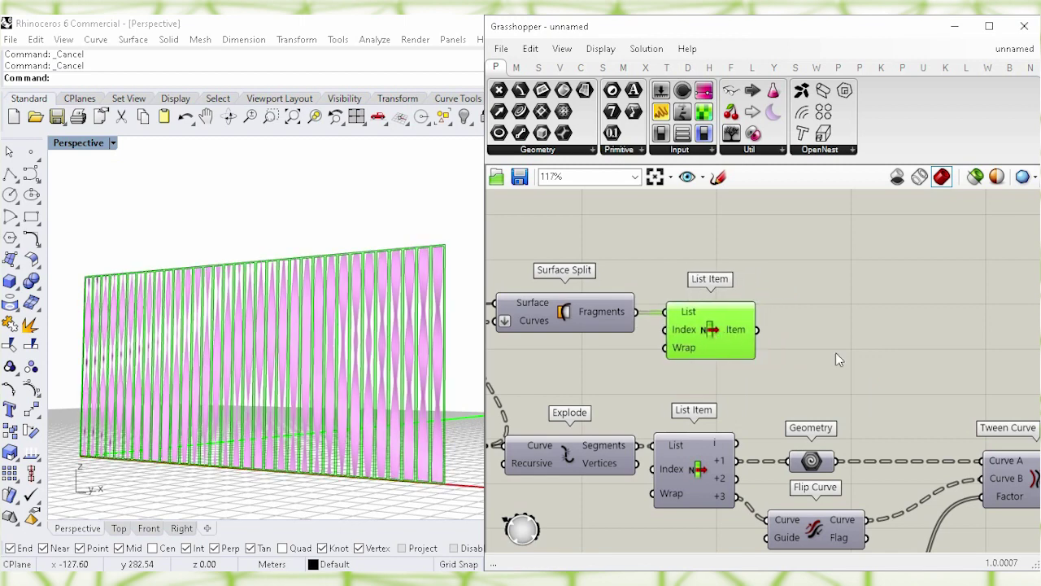
{"action": "left_click", "coordinate": [777, 371]}
Step: Try an offset of 0.120 on the Number Slider feeding the Negative component and return it to 0.060
{"action": "right_click_drag", "start_coordinate": [747, 383], "coordinate": [845, 343]}
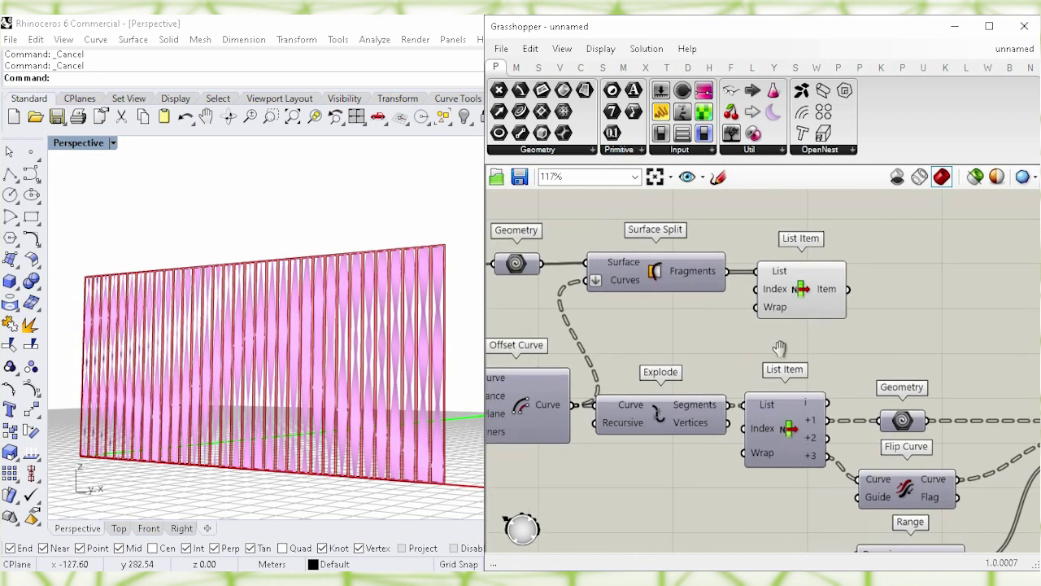
{"action": "right_click_drag", "start_coordinate": [560, 390], "coordinate": [642, 383]}
{"action": "left_click", "coordinate": [642, 382]}
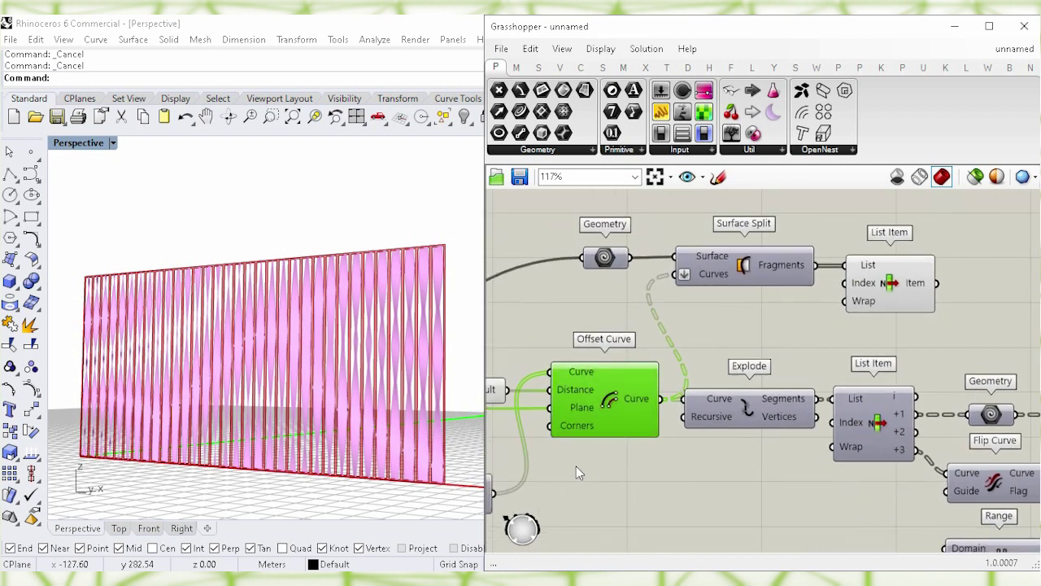
{"action": "right_click_drag", "start_coordinate": [576, 466], "coordinate": [699, 448]}
{"action": "right_click_drag", "start_coordinate": [606, 414], "coordinate": [727, 408]}
{"action": "right_click_drag", "start_coordinate": [593, 320], "coordinate": [649, 313]}
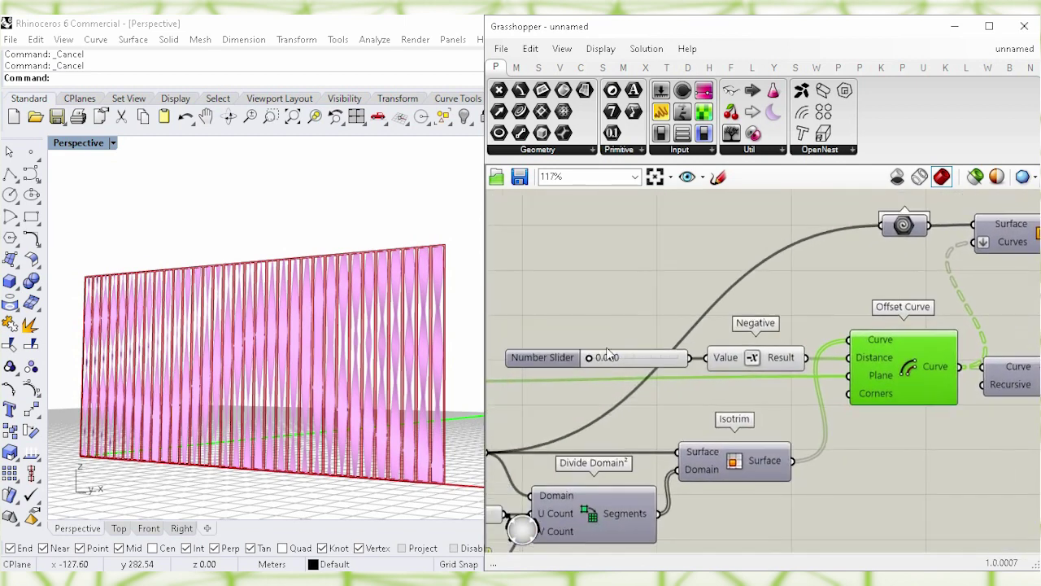
{"action": "left_click_drag", "start_coordinate": [625, 358], "coordinate": [627, 358]}
{"action": "left_click_drag", "start_coordinate": [637, 358], "coordinate": [695, 362]}
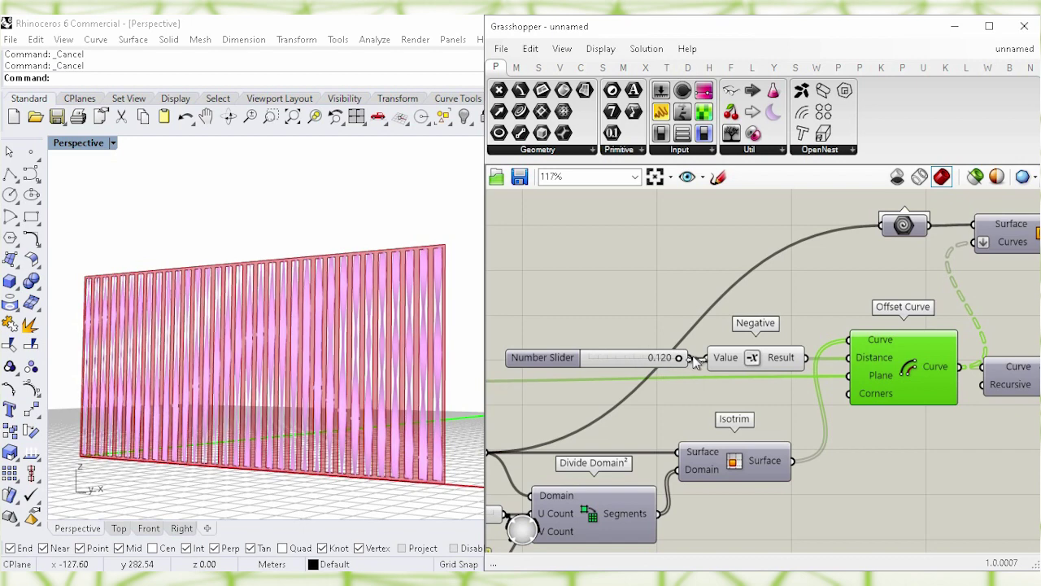
{"action": "left_click_drag", "start_coordinate": [680, 362], "coordinate": [580, 364]}
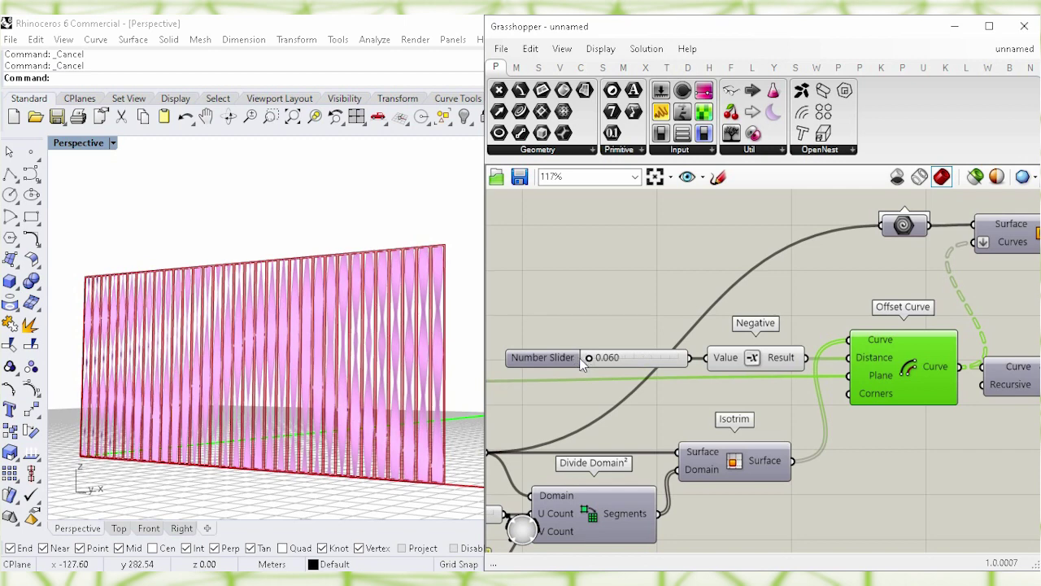
{"action": "left_click", "coordinate": [591, 294]}
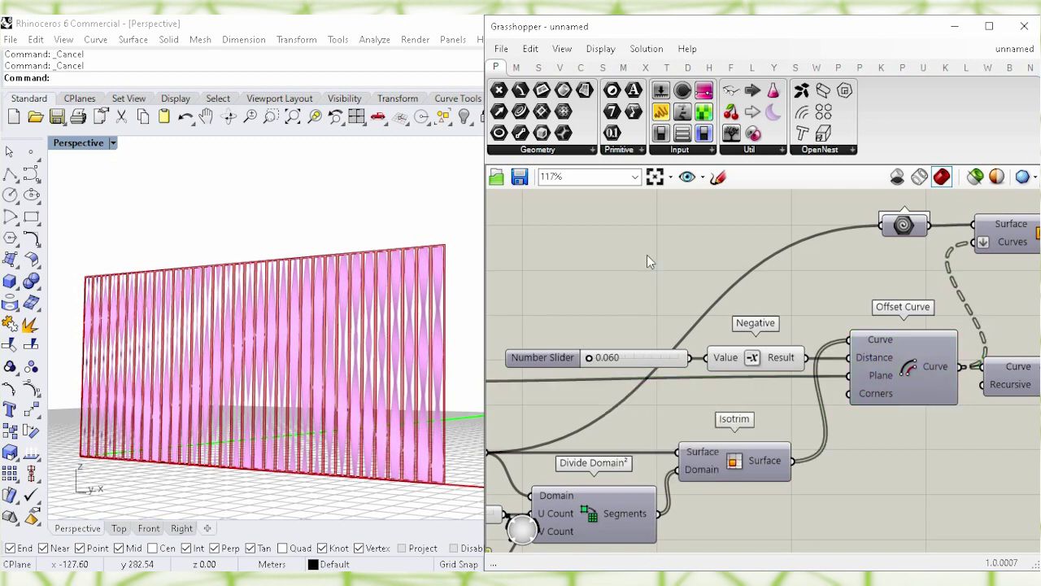
Step: Turn off the viewport preview of the List Item fed by Surface Split
{"action": "right_click_drag", "start_coordinate": [698, 241], "coordinate": [714, 342]}
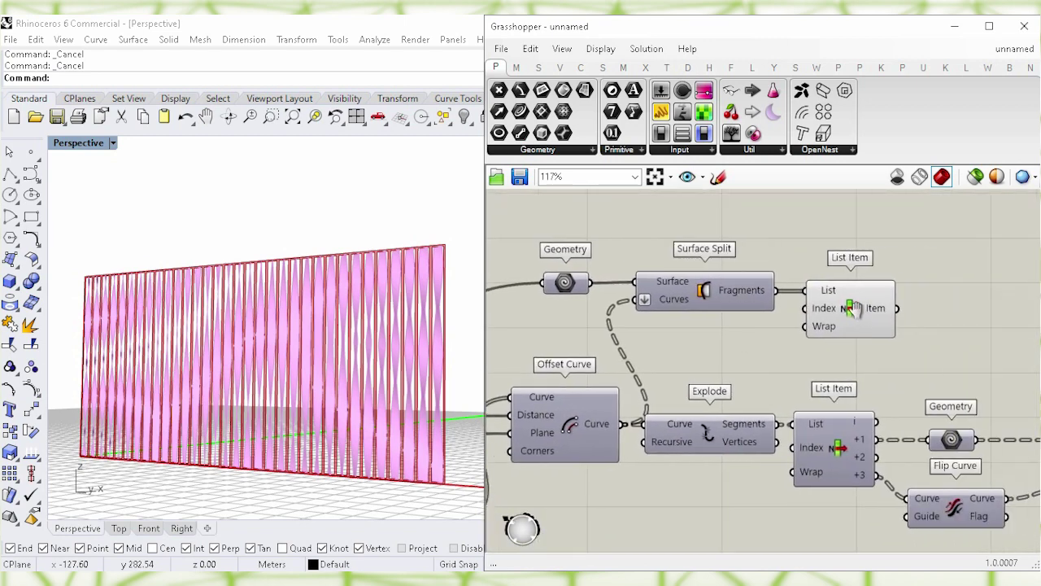
{"action": "left_click", "coordinate": [850, 309]}
{"action": "right_click", "coordinate": [850, 311]}
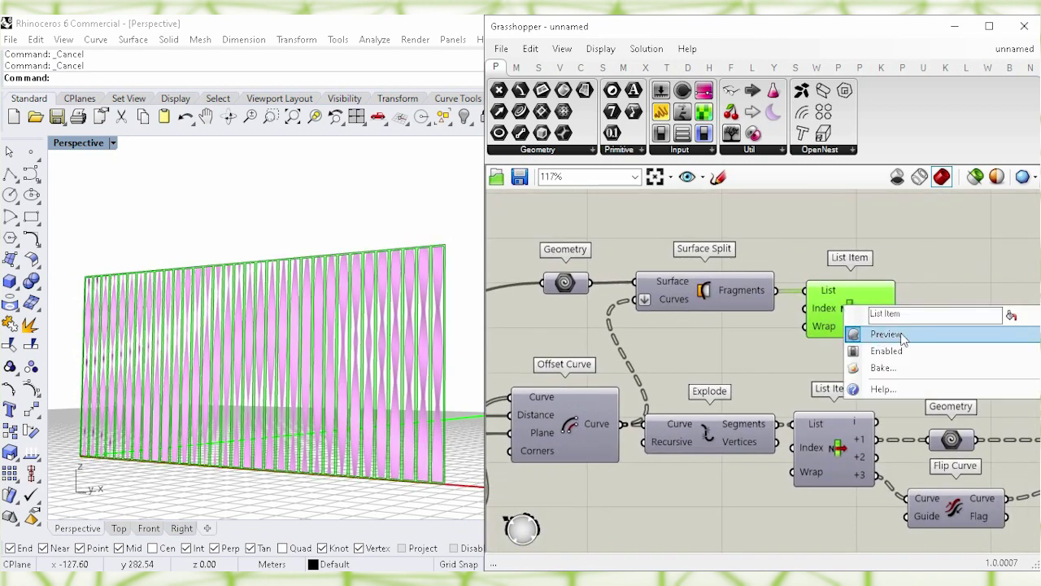
{"action": "left_click", "coordinate": [1008, 335]}
Step: Add a Geometry parameter above Tween Curve and connect the Item output of Surface Split's List Item to it
{"action": "right_click_drag", "start_coordinate": [982, 324], "coordinate": [678, 325]}
{"action": "double_click", "coordinate": [677, 320]}
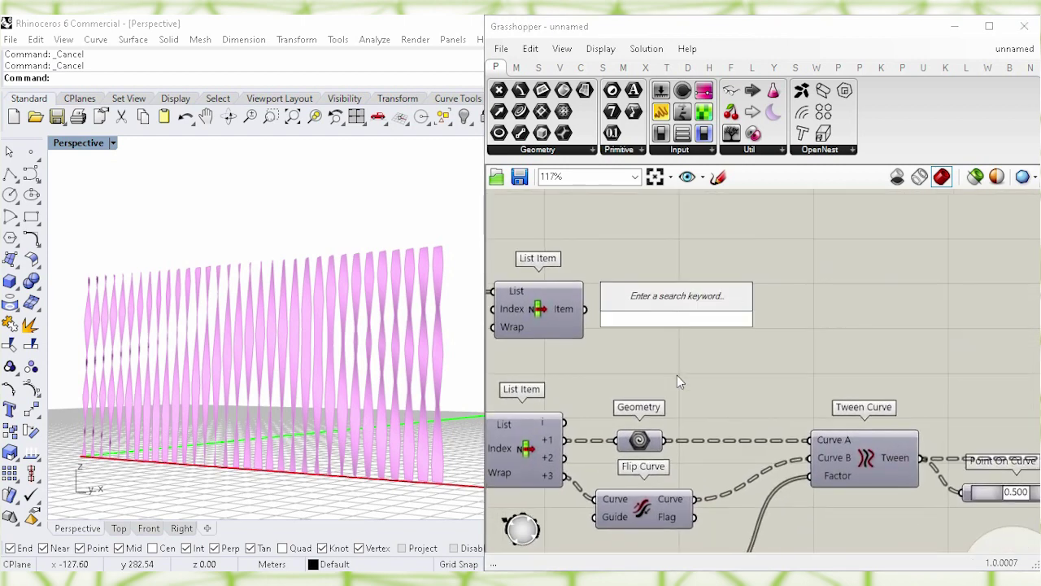
{"action": "type", "text": "geo"}
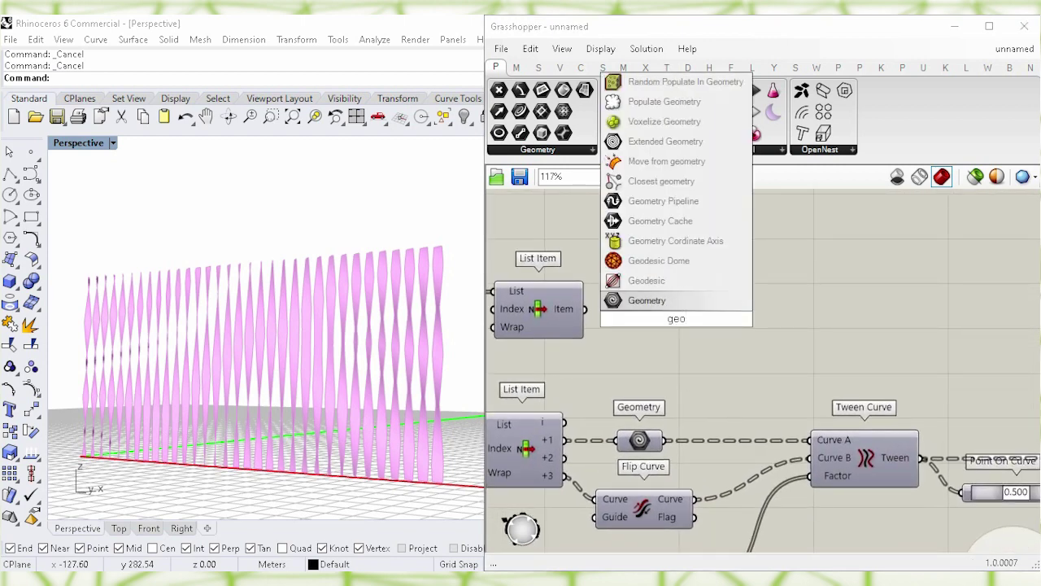
{"action": "key", "text": "Return"}
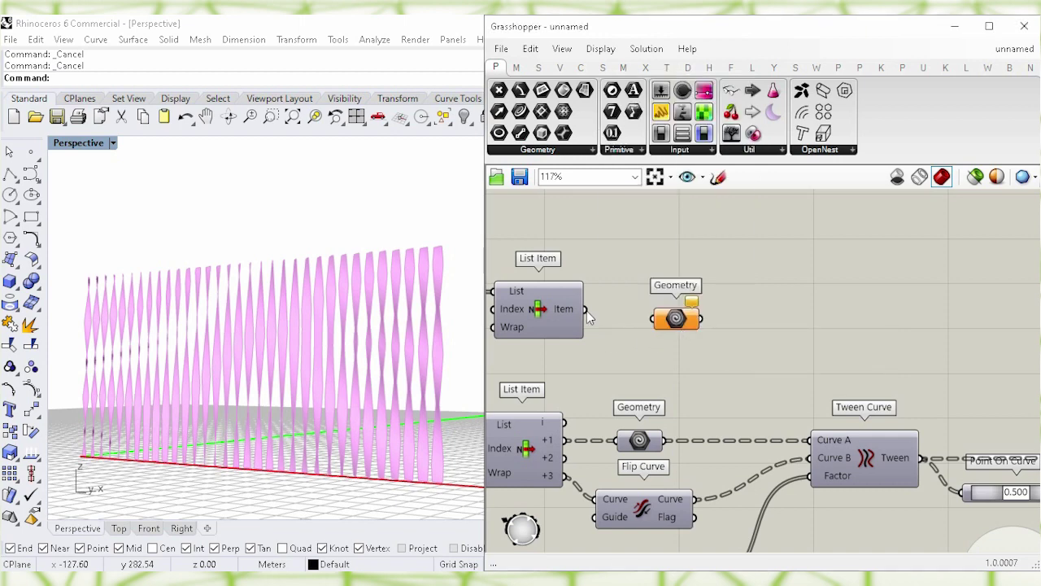
{"action": "left_click_drag", "start_coordinate": [676, 319], "coordinate": [874, 313]}
{"action": "right_click_drag", "start_coordinate": [955, 350], "coordinate": [611, 347]}
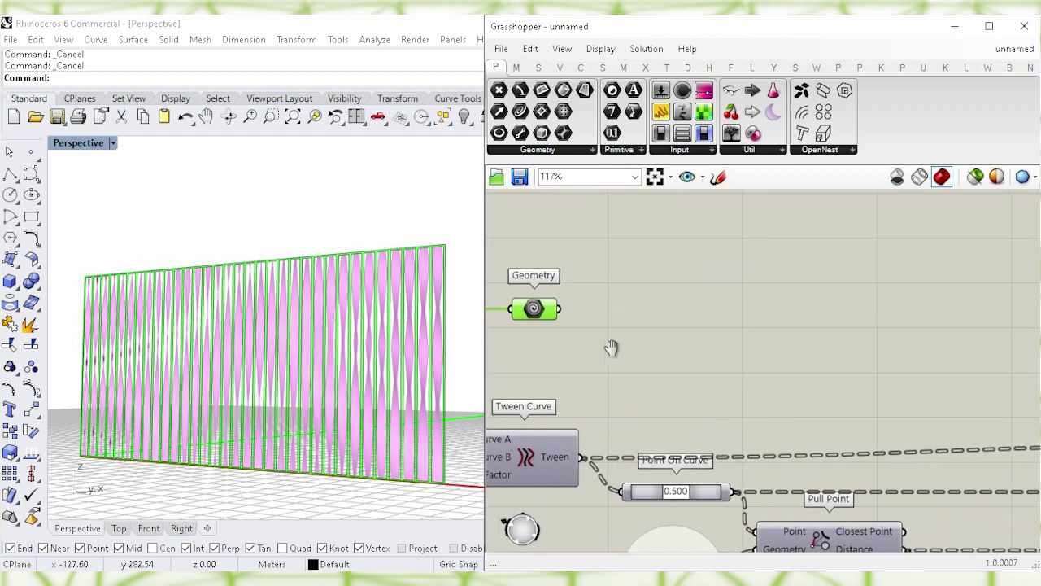
Step: Move the Geometry parameter along the canvas to a spot above the Loft component
{"action": "left_click_drag", "start_coordinate": [605, 312], "coordinate": [954, 313]}
{"action": "right_click_drag", "start_coordinate": [897, 356], "coordinate": [623, 371]}
{"action": "left_click_drag", "start_coordinate": [573, 316], "coordinate": [917, 320]}
{"action": "right_click_drag", "start_coordinate": [950, 370], "coordinate": [612, 365]}
{"action": "left_click_drag", "start_coordinate": [608, 308], "coordinate": [908, 304]}
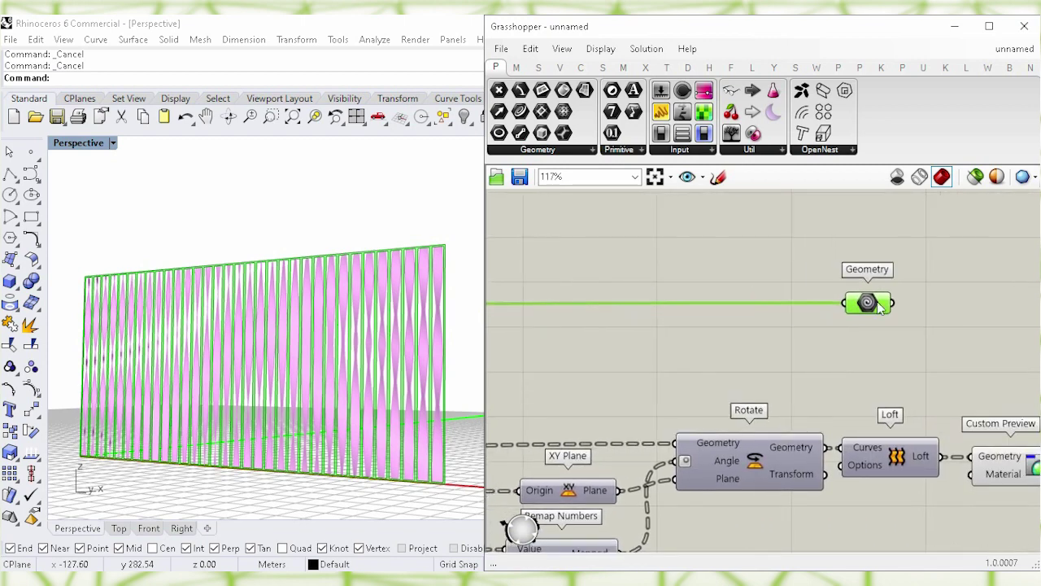
{"action": "left_click", "coordinate": [873, 355]}
Step: Disconnect the Loft output from the Geometry input of Custom Preview
{"action": "right_click_drag", "start_coordinate": [858, 353], "coordinate": [776, 349]}
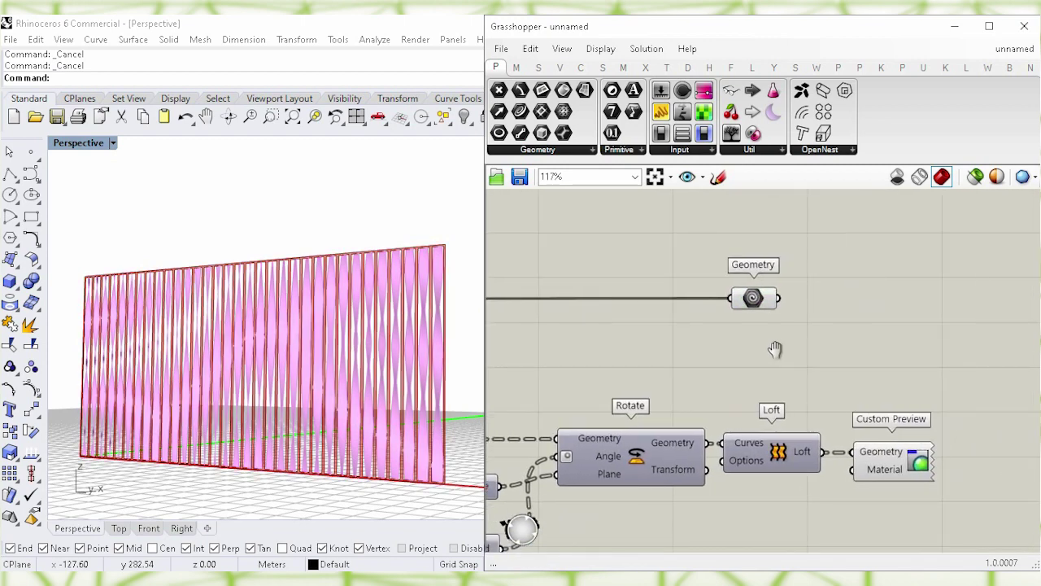
{"action": "left_click", "coordinate": [847, 433]}
{"action": "left_click_drag", "start_coordinate": [819, 426], "coordinate": [804, 380], "text": "ctrl"}
Step: Bake the Geometry parameter's frame surface to the Default layer
{"action": "left_click", "coordinate": [731, 277]}
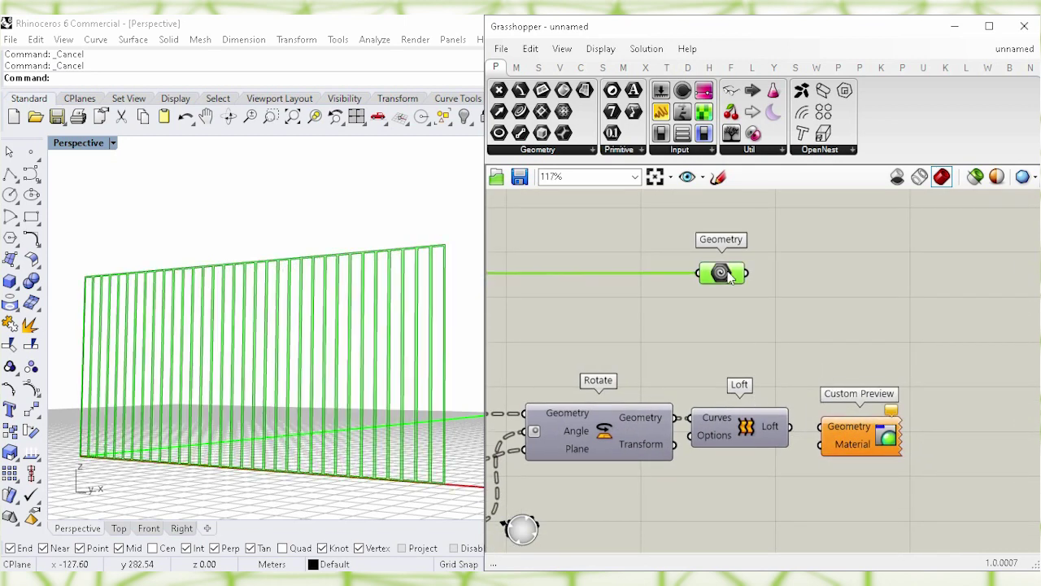
{"action": "right_click", "coordinate": [724, 275]}
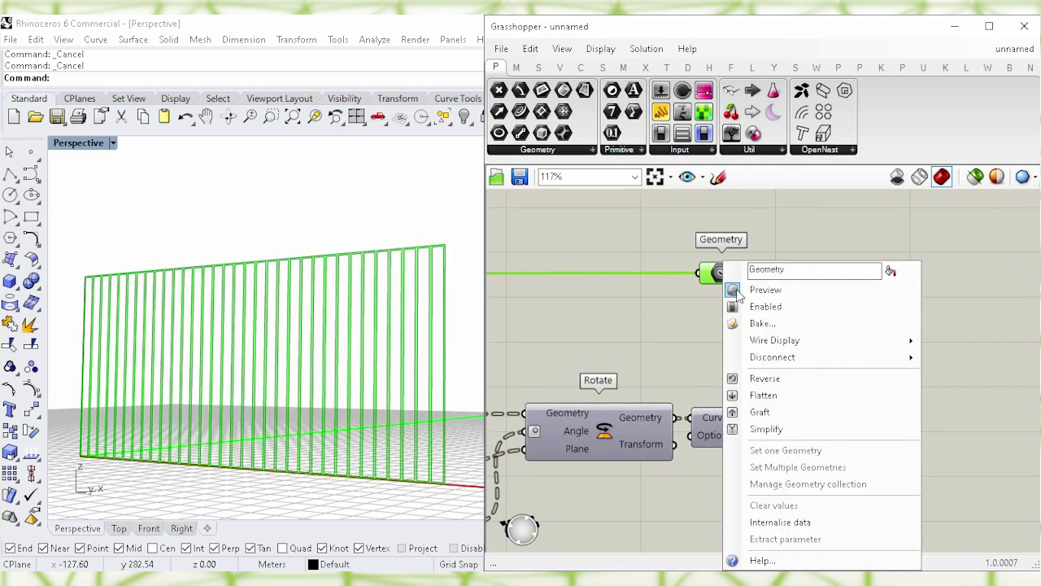
{"action": "left_click", "coordinate": [807, 326]}
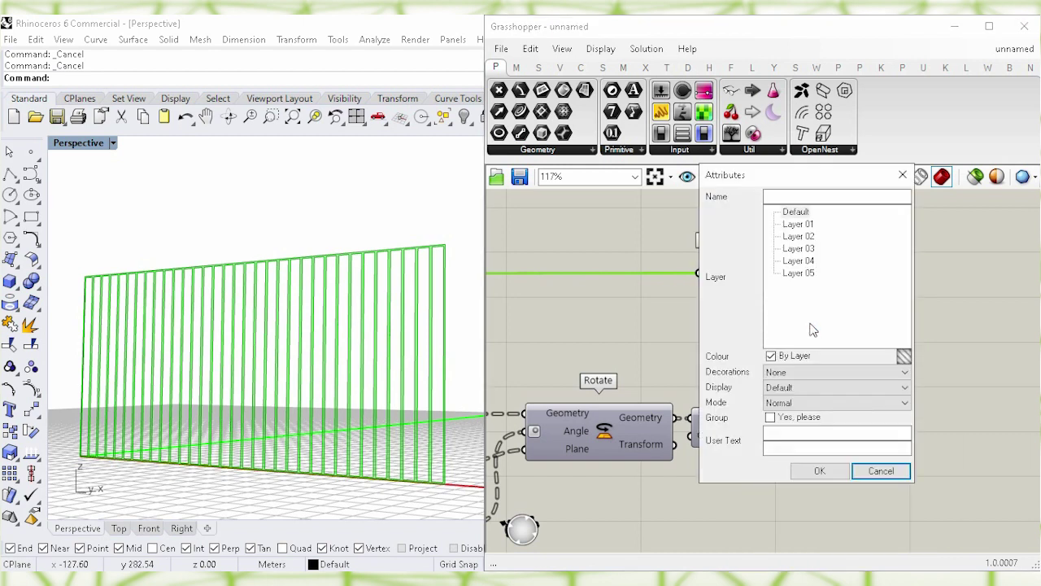
{"action": "left_click", "coordinate": [797, 212]}
{"action": "left_click", "coordinate": [819, 470]}
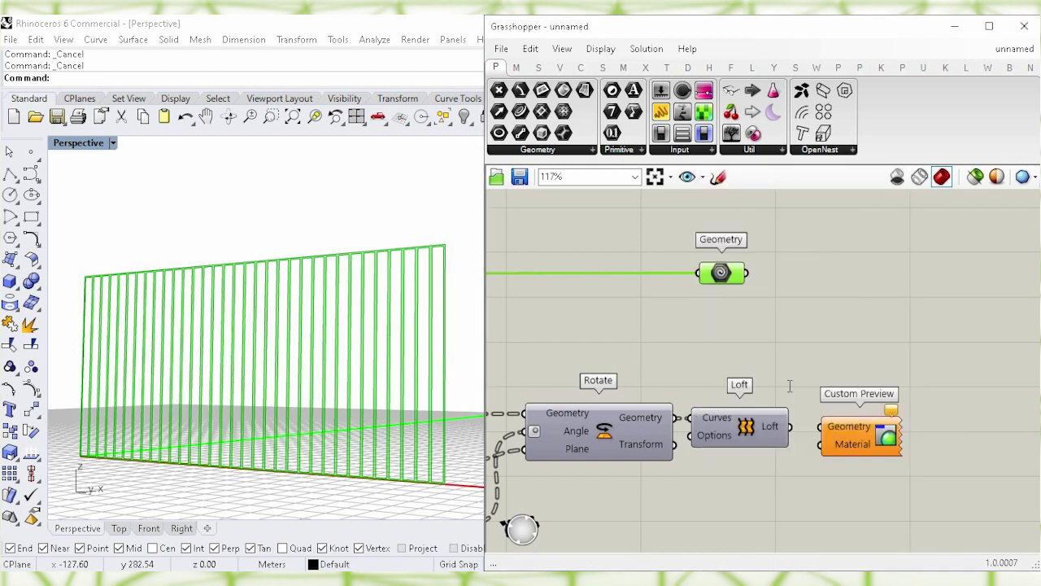
{"action": "left_click", "coordinate": [765, 349]}
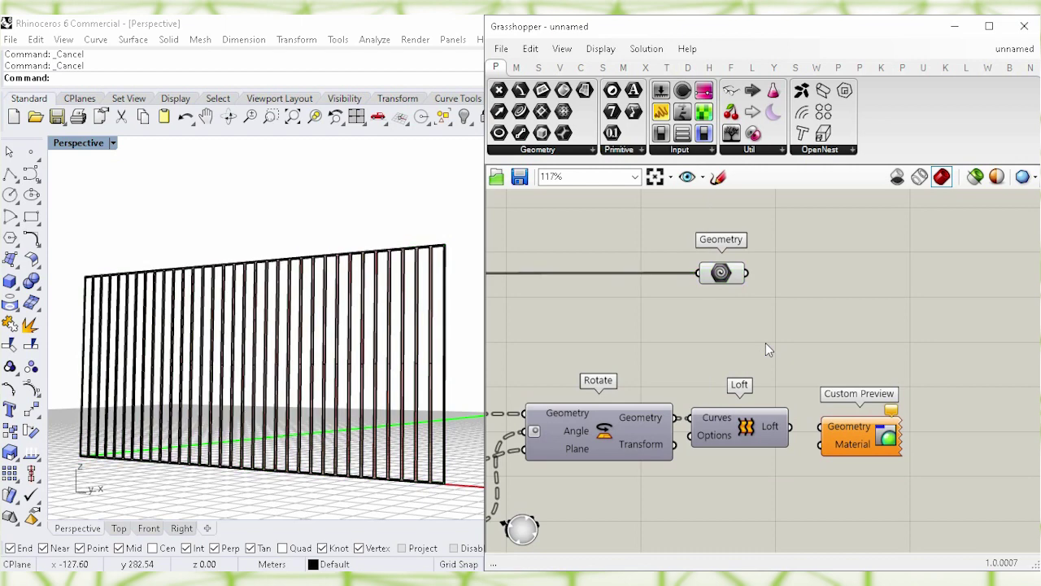
Step: Turn off the viewport preview of the Geometry parameter above Loft
{"action": "left_click", "coordinate": [721, 277]}
{"action": "right_click", "coordinate": [721, 276]}
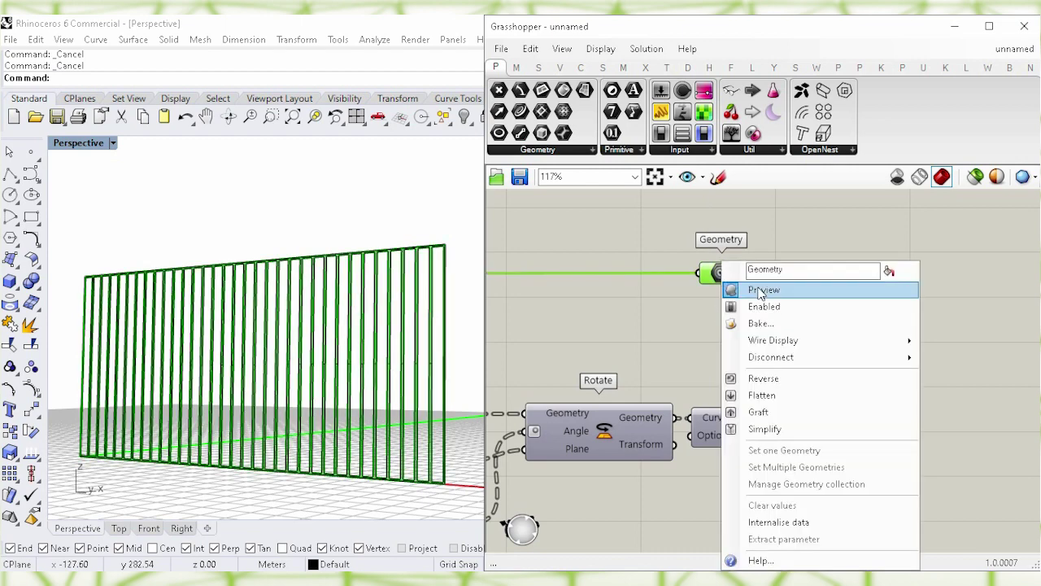
{"action": "left_click", "coordinate": [884, 291]}
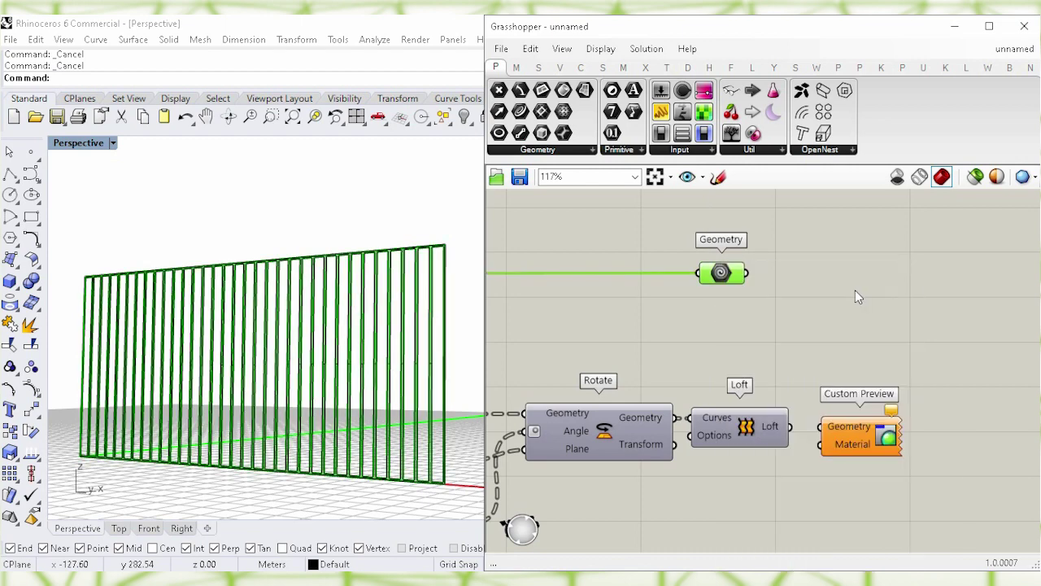
Step: Bake the Loft strips to Layer 01 with grouping enabled
{"action": "left_click", "coordinate": [746, 431]}
{"action": "right_click_drag", "start_coordinate": [745, 431], "coordinate": [741, 388]}
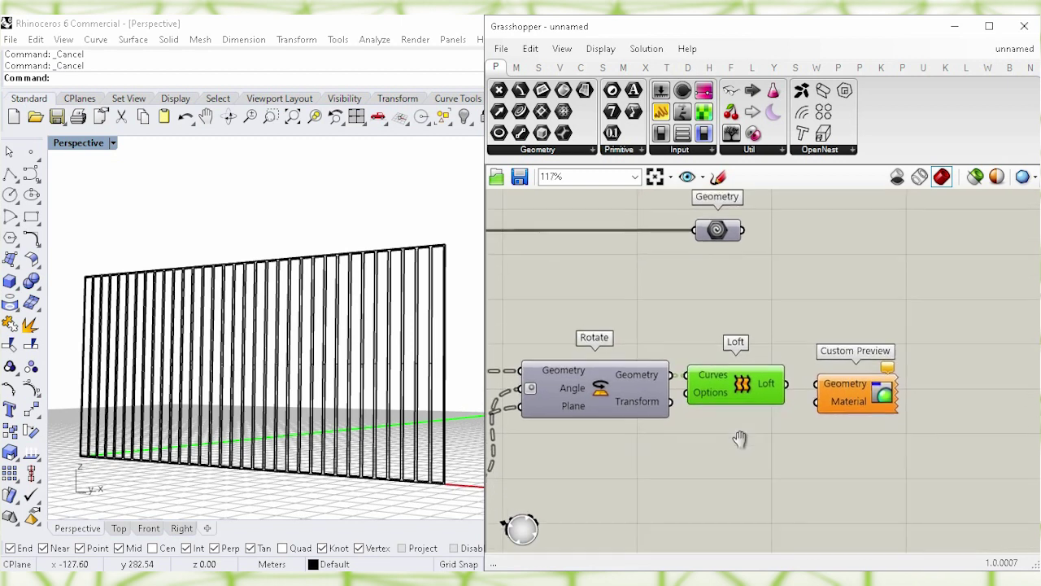
{"action": "right_click", "coordinate": [745, 389]}
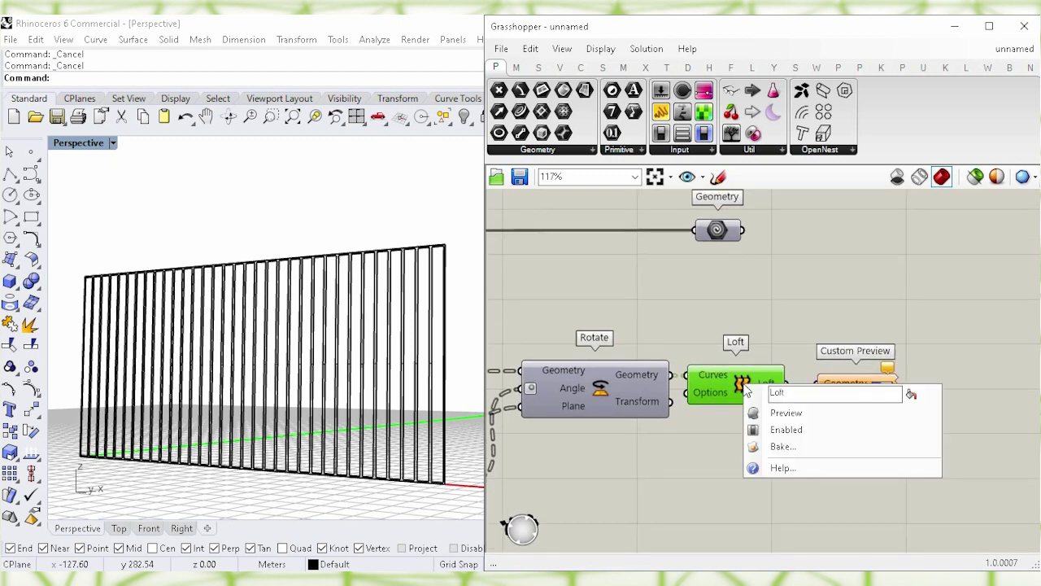
{"action": "left_click", "coordinate": [889, 449]}
{"action": "left_click", "coordinate": [879, 307]}
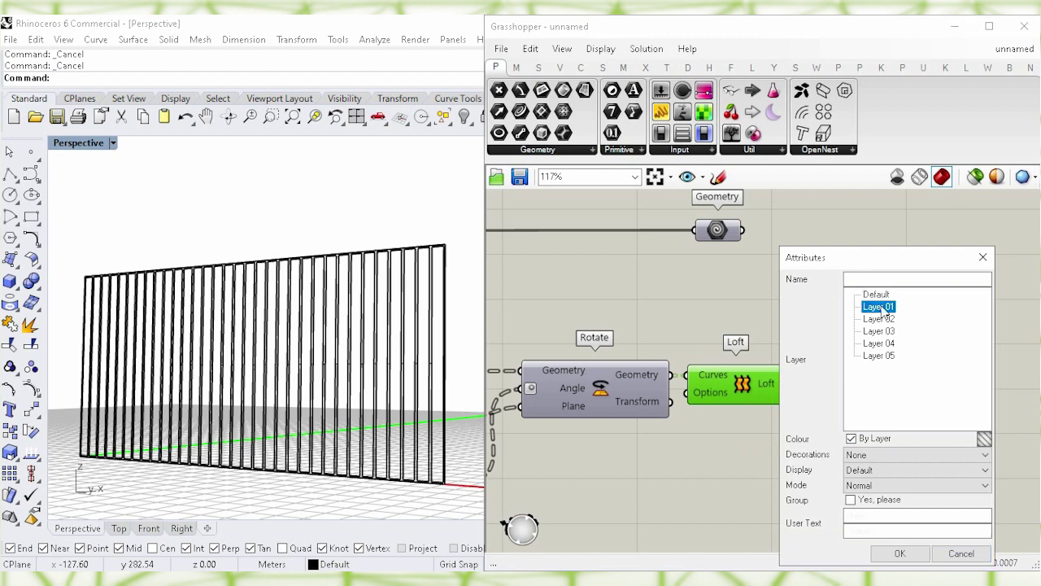
{"action": "left_click", "coordinate": [850, 499]}
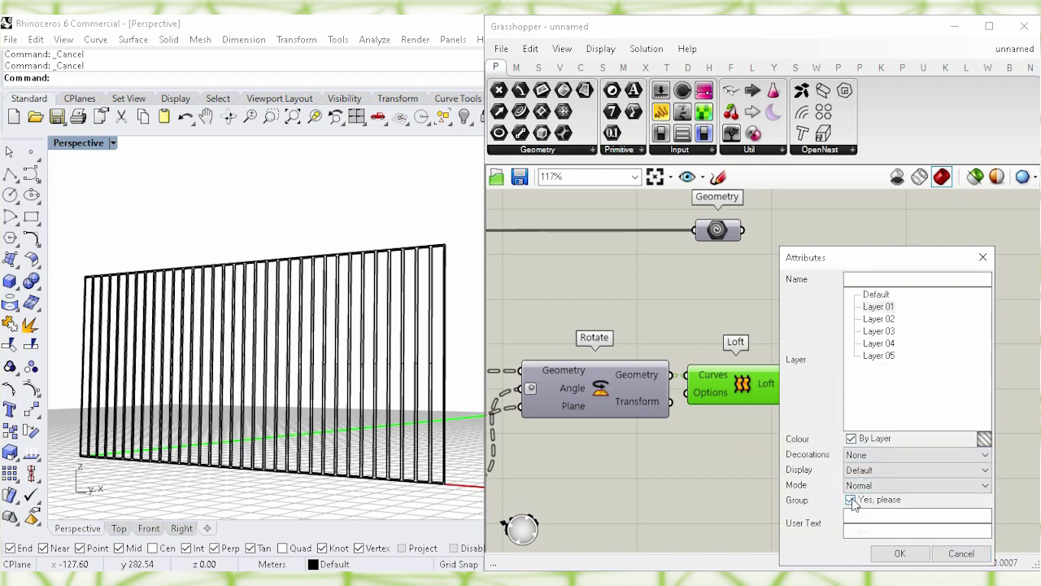
{"action": "left_click", "coordinate": [898, 553]}
{"action": "left_click", "coordinate": [750, 488]}
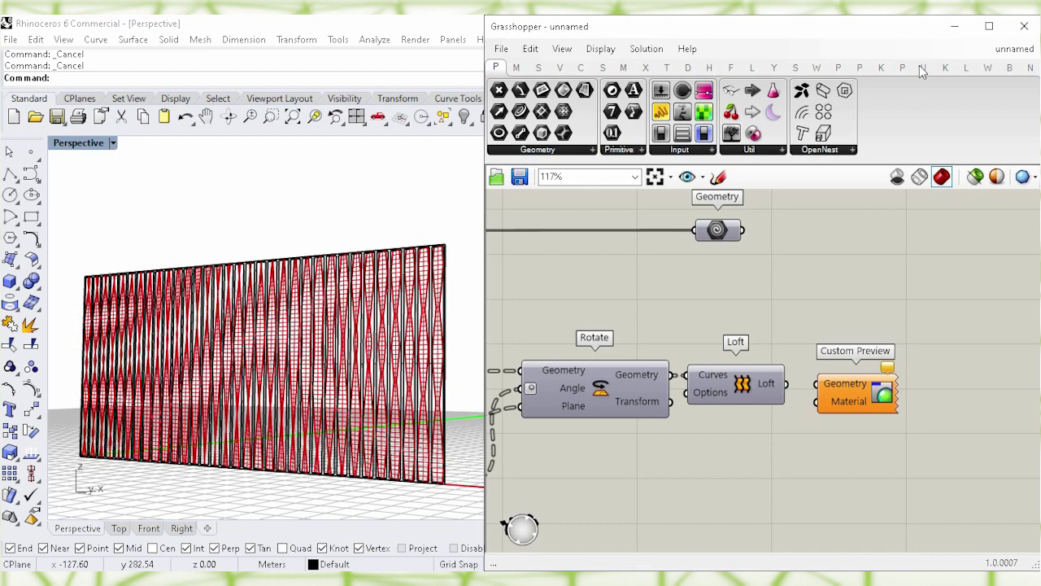
Step: Switch to Rhino, select all the baked frame and strip surfaces, and turn off their surface isocurves
{"action": "left_click", "coordinate": [956, 28]}
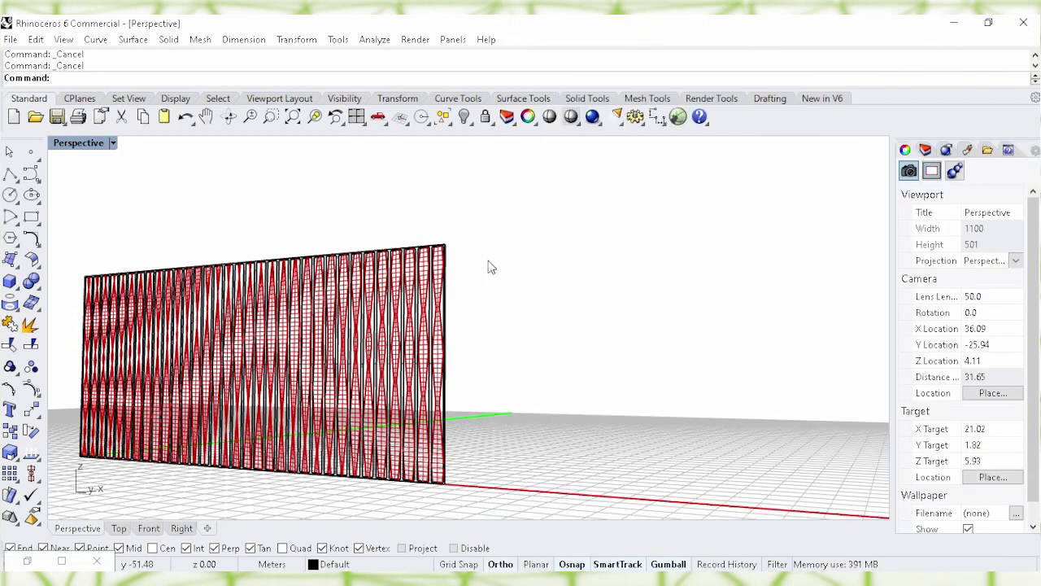
{"action": "right_click_drag", "start_coordinate": [491, 267], "coordinate": [623, 253], "text": "shift"}
{"action": "scroll", "coordinate": [632, 318], "scroll_direction": "up", "scroll_amount": 3}
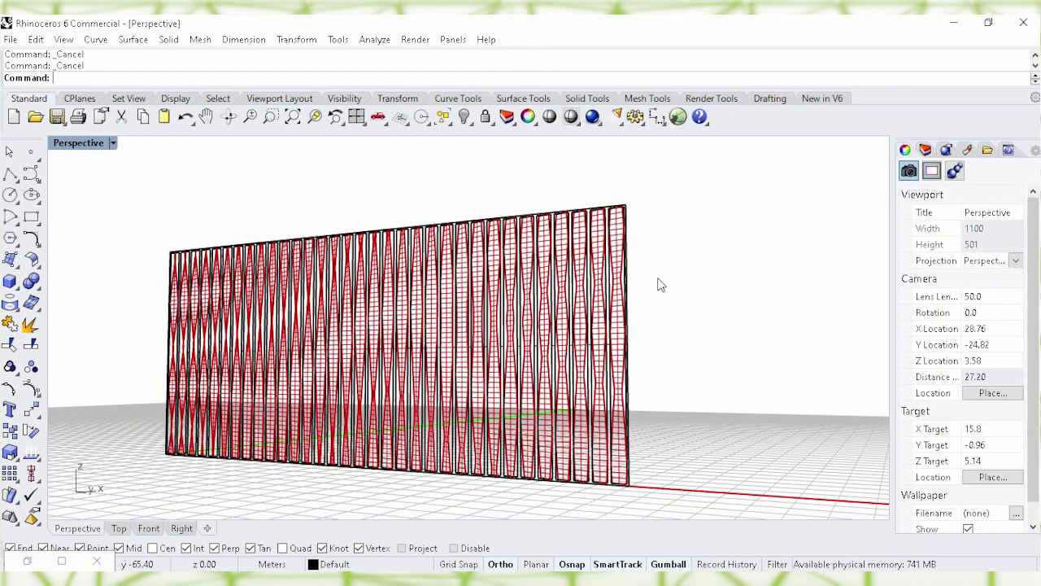
{"action": "left_click_drag", "start_coordinate": [632, 337], "coordinate": [126, 208]}
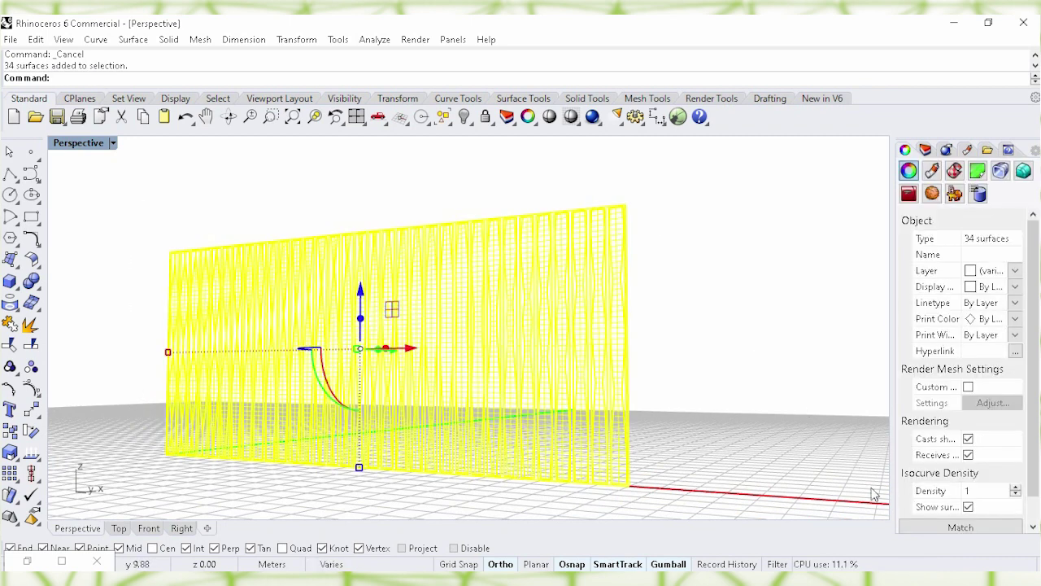
{"action": "left_click", "coordinate": [968, 506]}
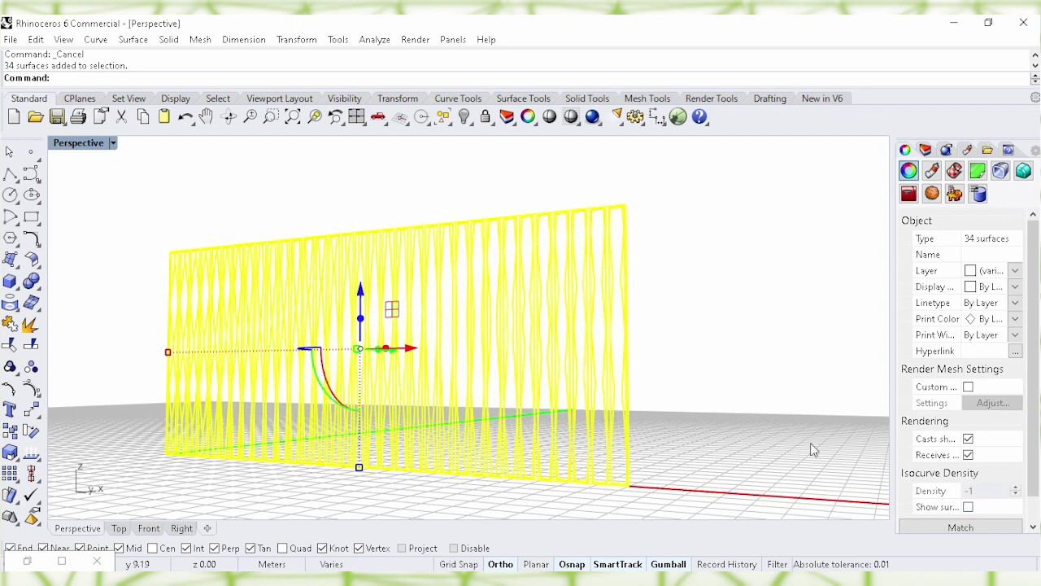
{"action": "left_click", "coordinate": [681, 300]}
Step: Set the Perspective viewport to Shaded display and look closely at the frame's upper corner
{"action": "right_click_drag", "start_coordinate": [680, 300], "coordinate": [711, 316]}
{"action": "left_click", "coordinate": [113, 143]}
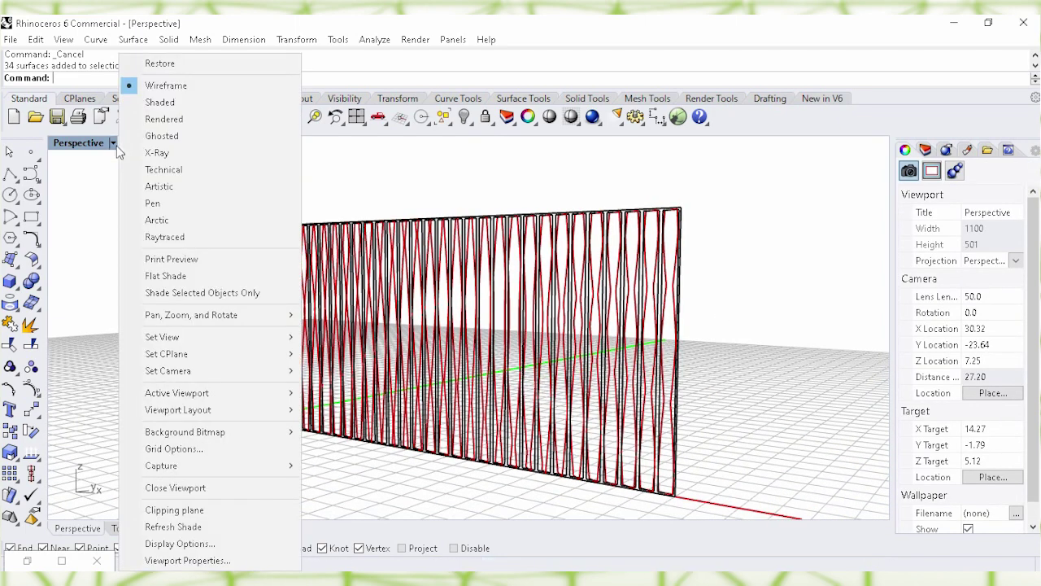
{"action": "left_click", "coordinate": [213, 102]}
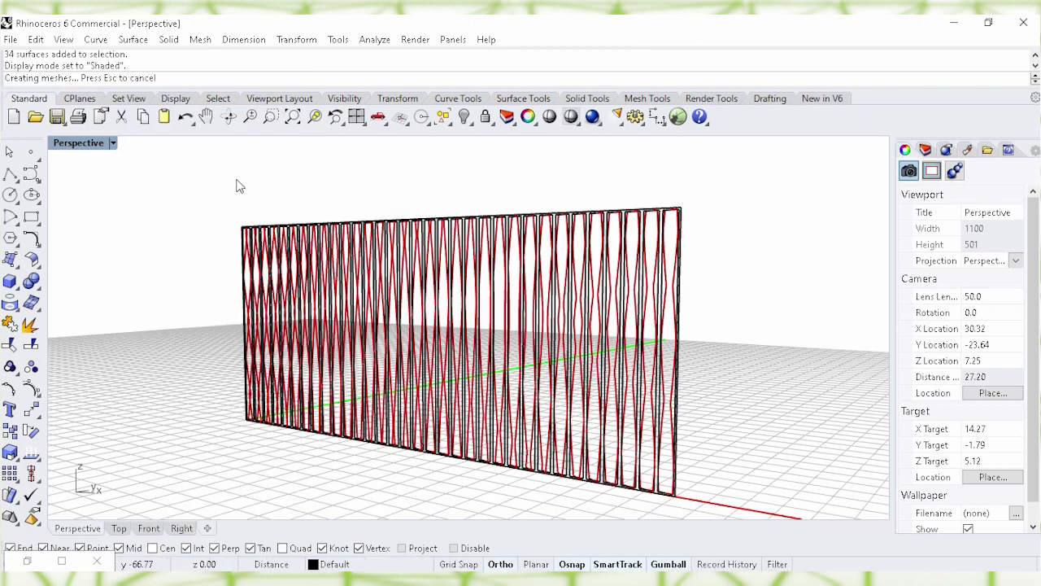
{"action": "scroll", "coordinate": [746, 298], "scroll_direction": "up", "scroll_amount": 3}
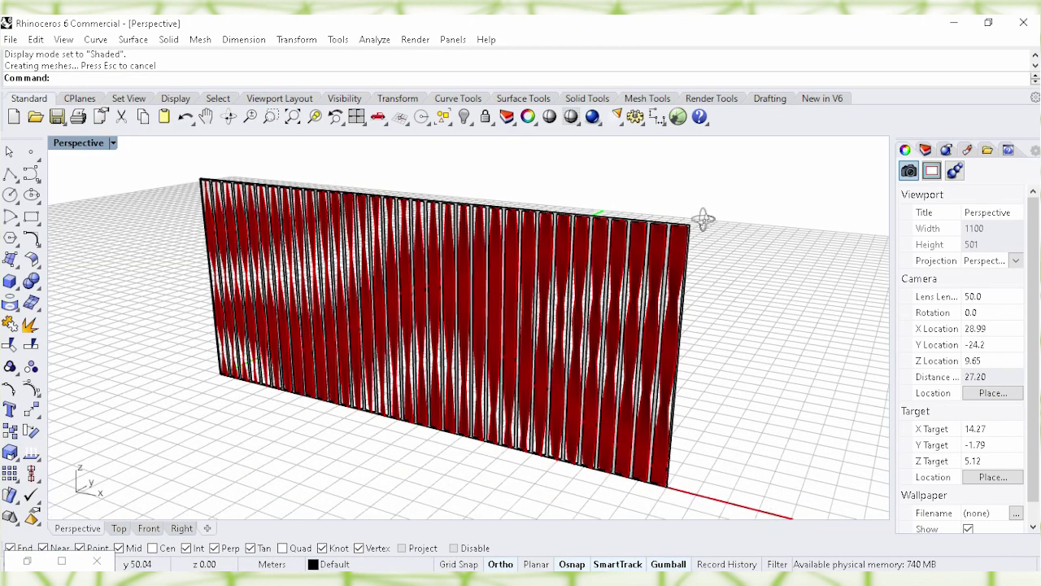
{"action": "right_click_drag", "start_coordinate": [702, 217], "coordinate": [700, 280]}
{"action": "scroll", "coordinate": [697, 239], "scroll_direction": "up", "scroll_amount": 5}
{"action": "scroll", "coordinate": [709, 199], "scroll_direction": "up", "scroll_amount": 3}
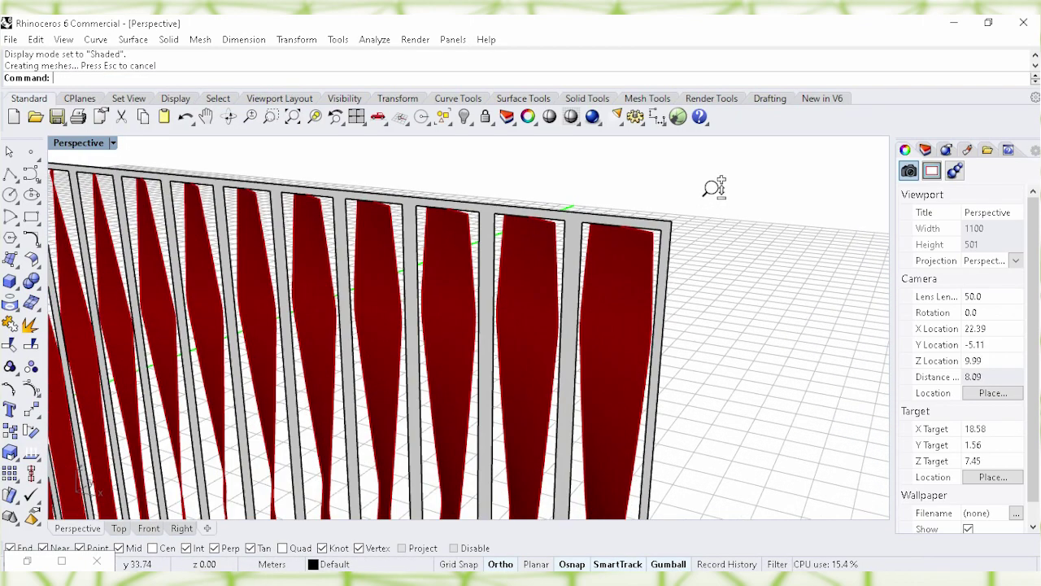
Step: Run OffsetSrf on the frame surface and set the offset distance to 0.06
{"action": "left_click", "coordinate": [585, 225]}
{"action": "right_click_drag", "start_coordinate": [463, 192], "coordinate": [397, 199]}
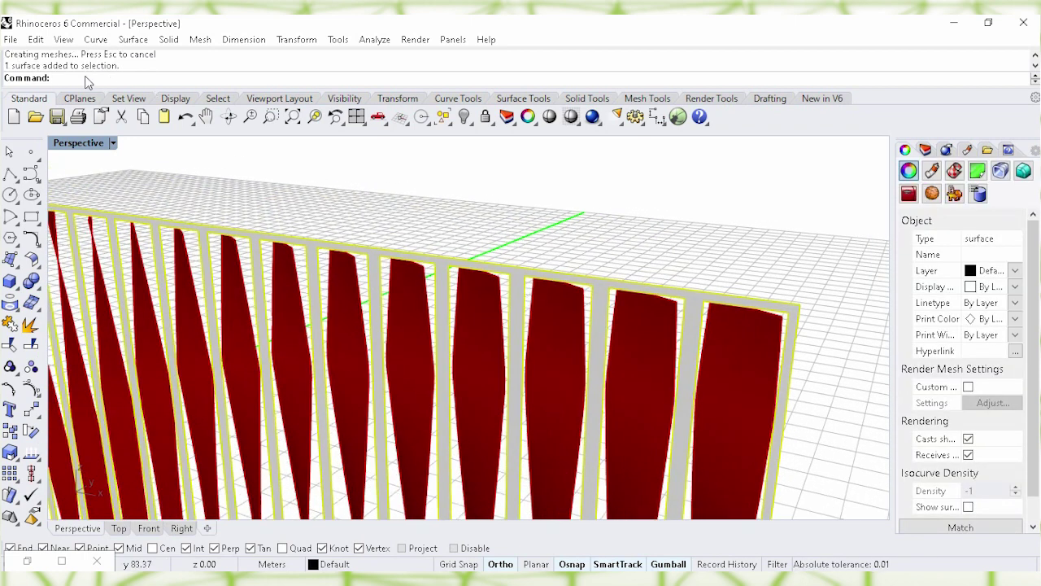
{"action": "type", "text": "OffsetSrf"}
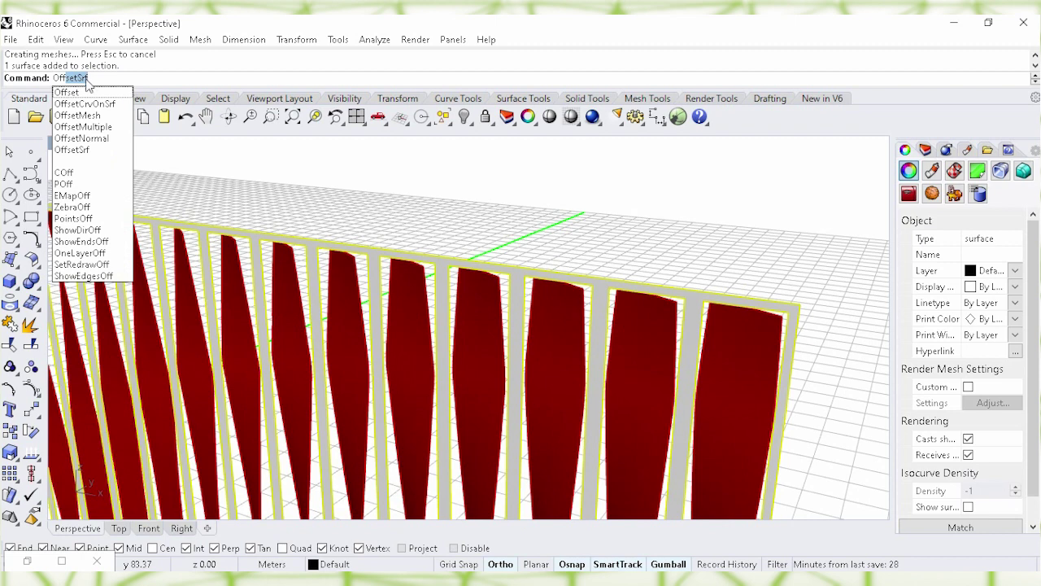
{"action": "left_click", "coordinate": [73, 150]}
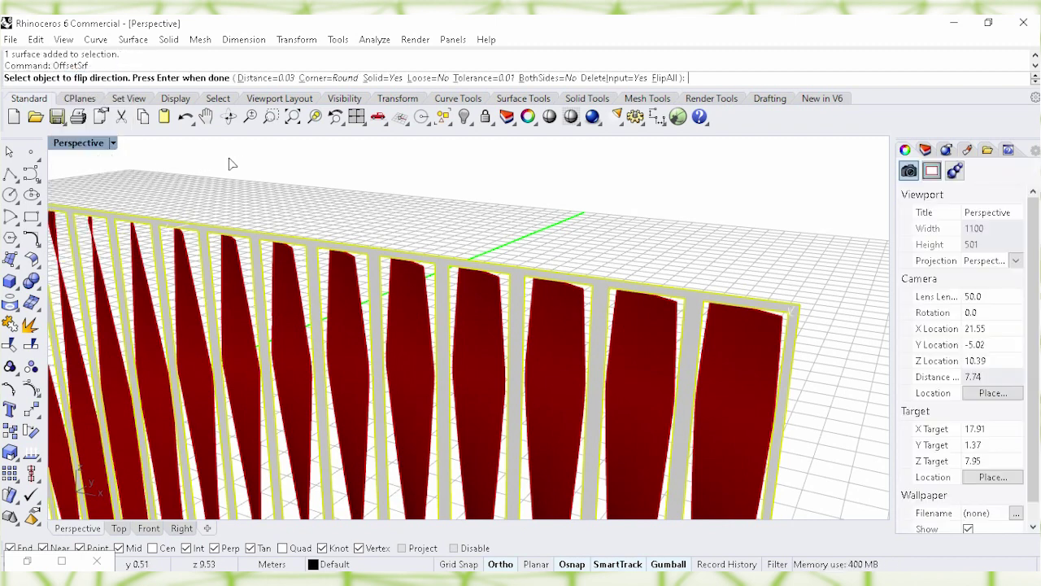
{"action": "left_click", "coordinate": [257, 77]}
{"action": "type", "text": "0."}
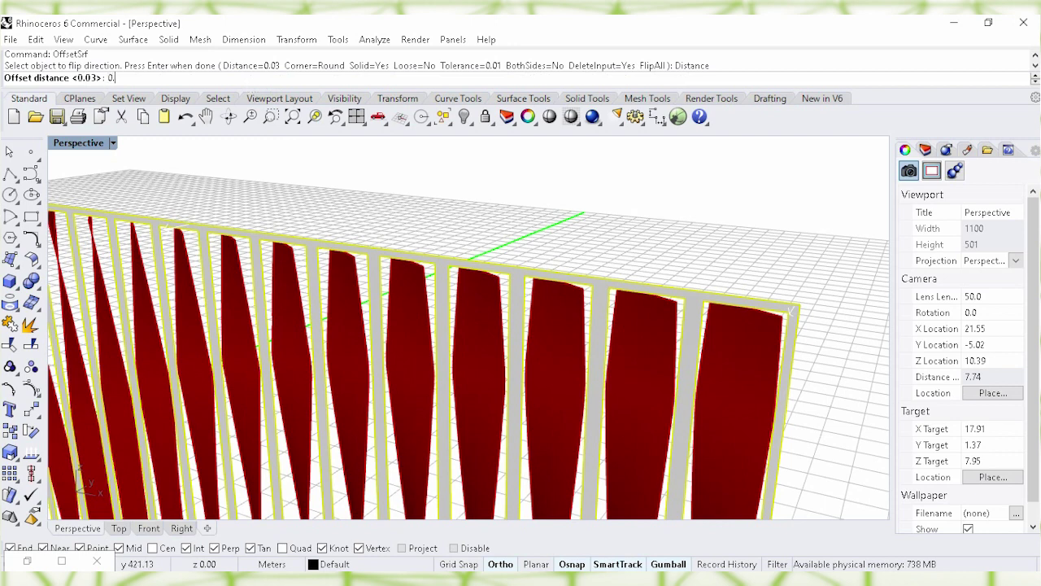
{"action": "type", "text": "06"}
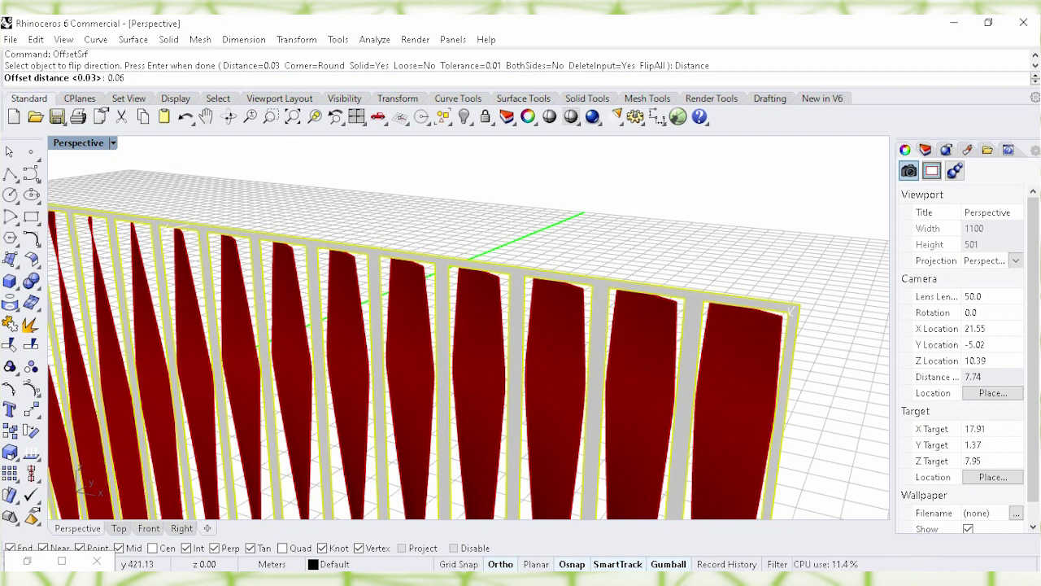
{"action": "right_click", "coordinate": [195, 79]}
{"action": "left_click", "coordinate": [230, 88]}
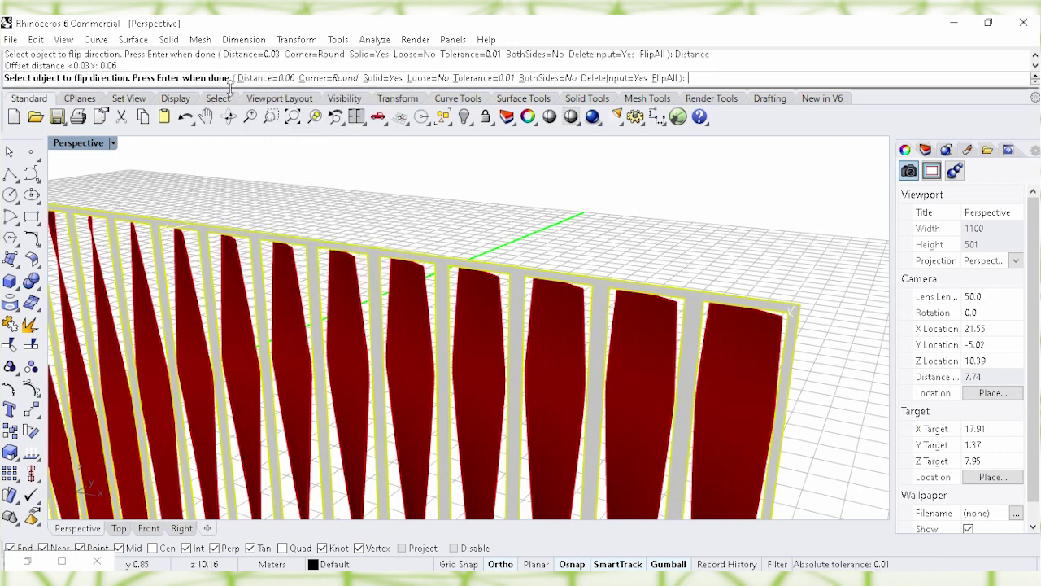
Step: Set BothSides to Yes for the frame offset and complete the solid
{"action": "left_click", "coordinate": [548, 79]}
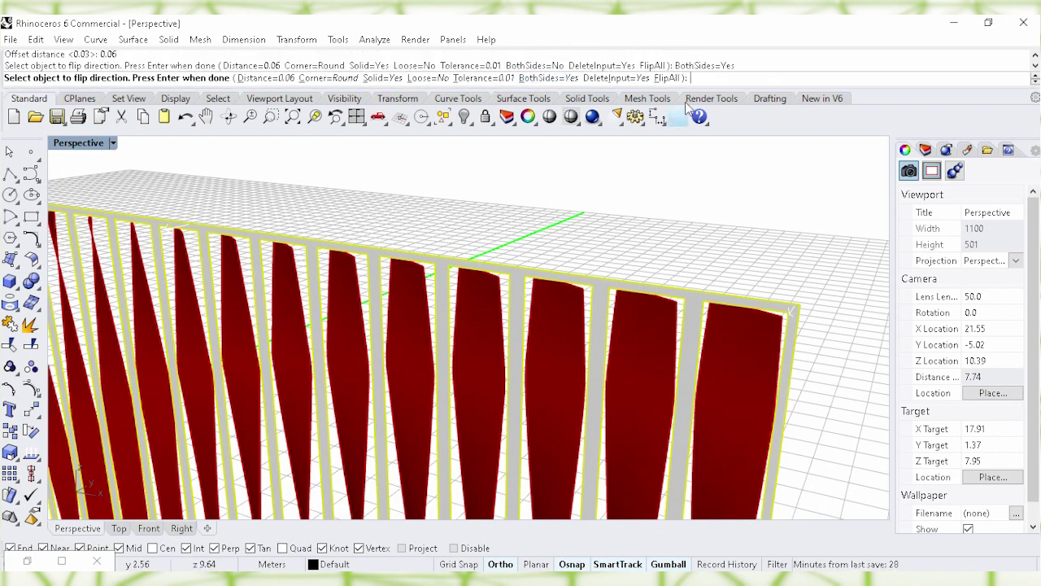
{"action": "right_click", "coordinate": [702, 79]}
{"action": "left_click", "coordinate": [740, 88]}
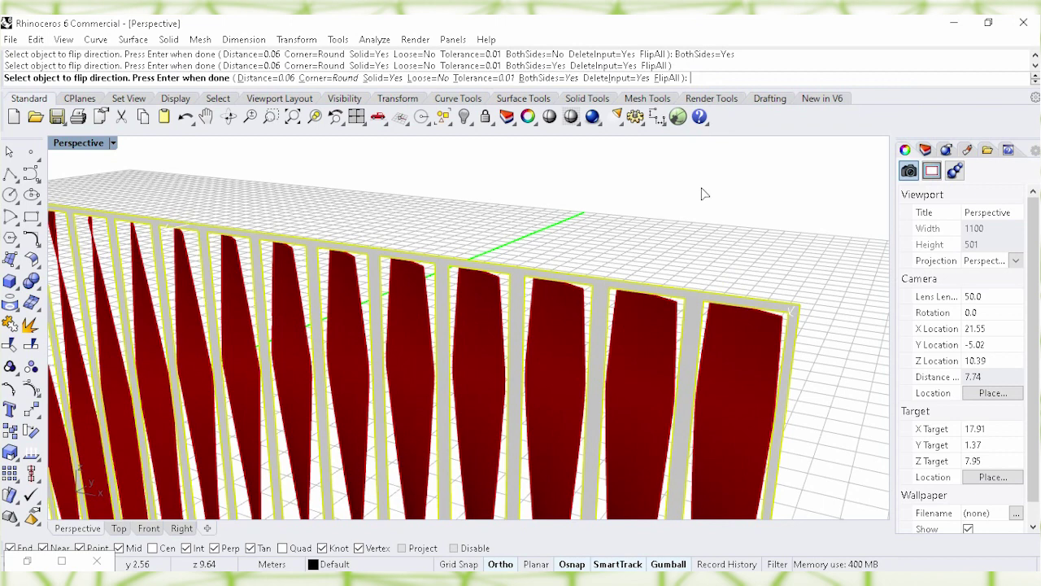
{"action": "right_click", "coordinate": [697, 216]}
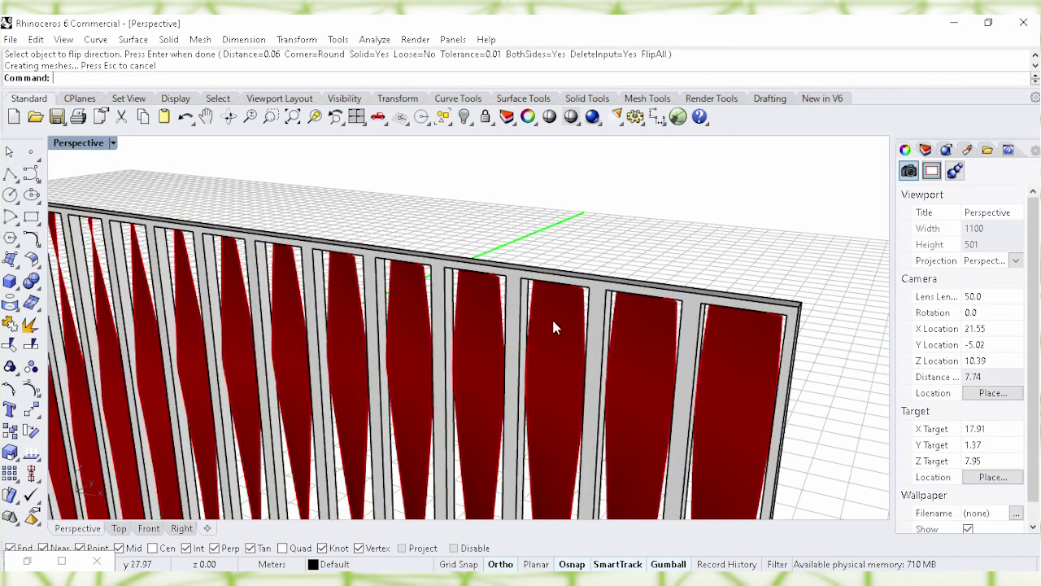
Step: Select all the red twisted strip surfaces and thicken them into solids with OffsetSrf at a distance of 0.03
{"action": "key", "text": "ctrl+a"}
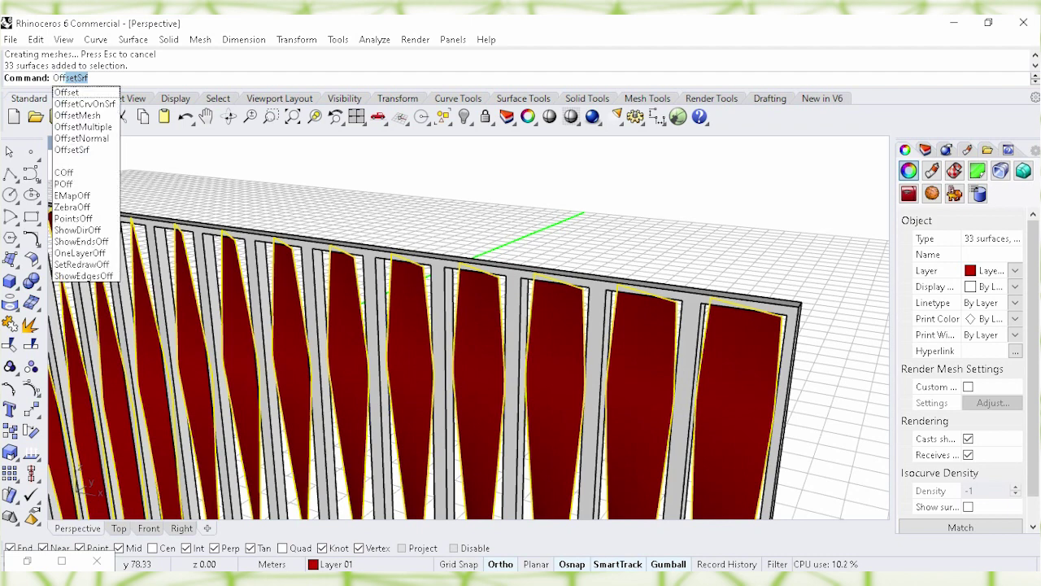
{"action": "left_click", "coordinate": [77, 144]}
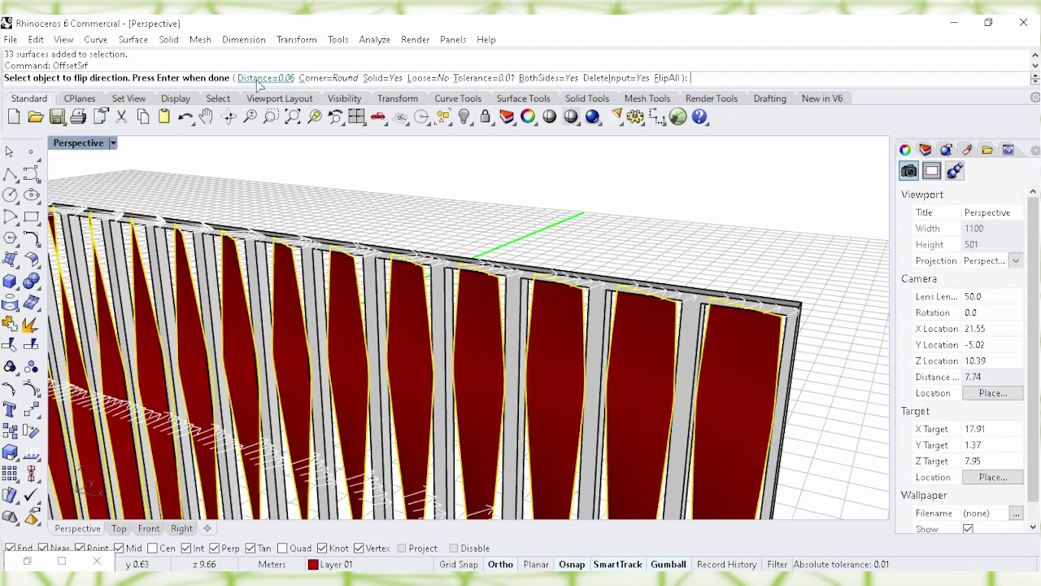
{"action": "left_click", "coordinate": [258, 78]}
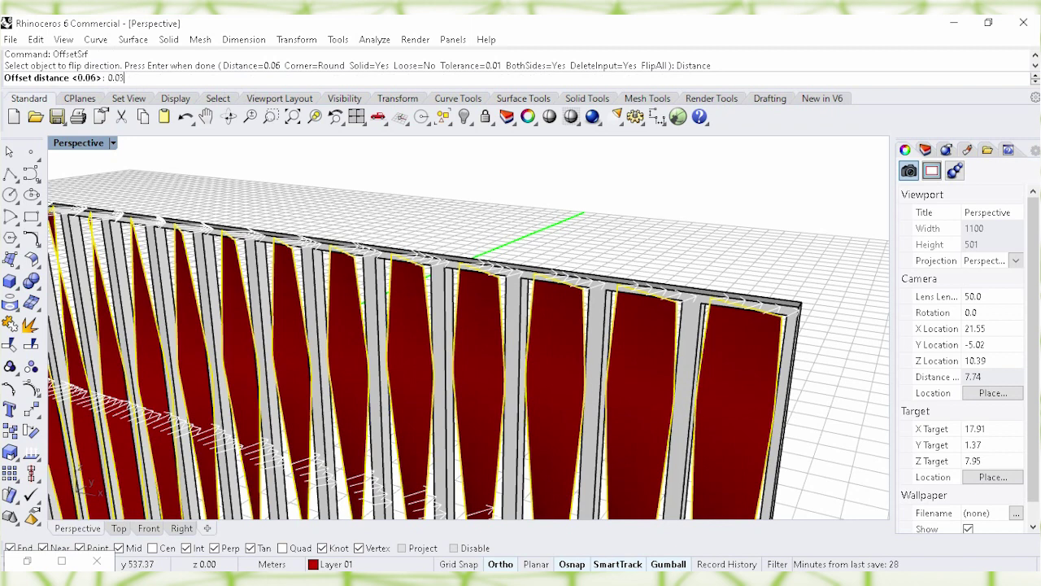
{"action": "right_click", "coordinate": [139, 78]}
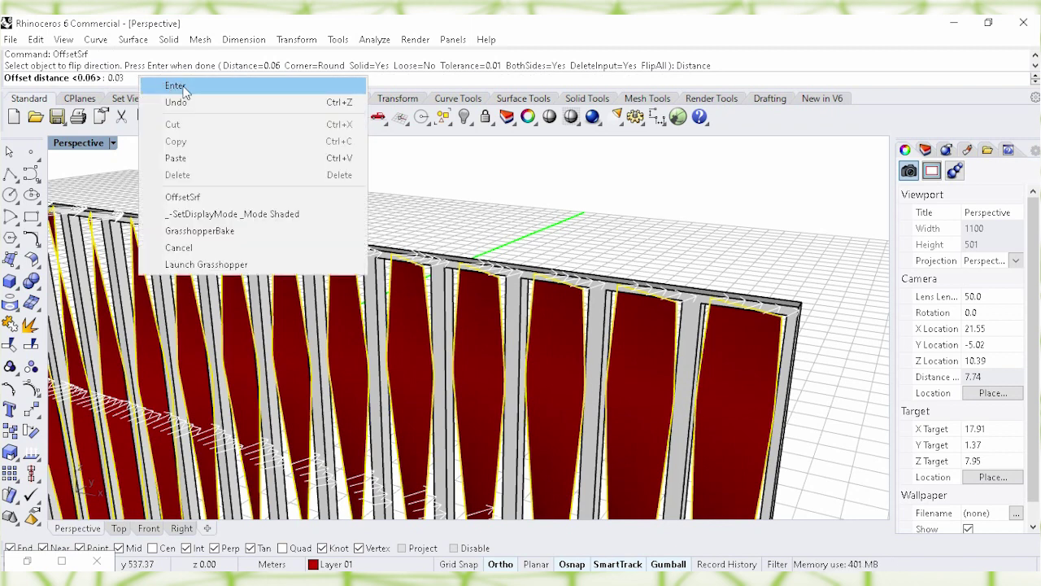
{"action": "left_click", "coordinate": [174, 86]}
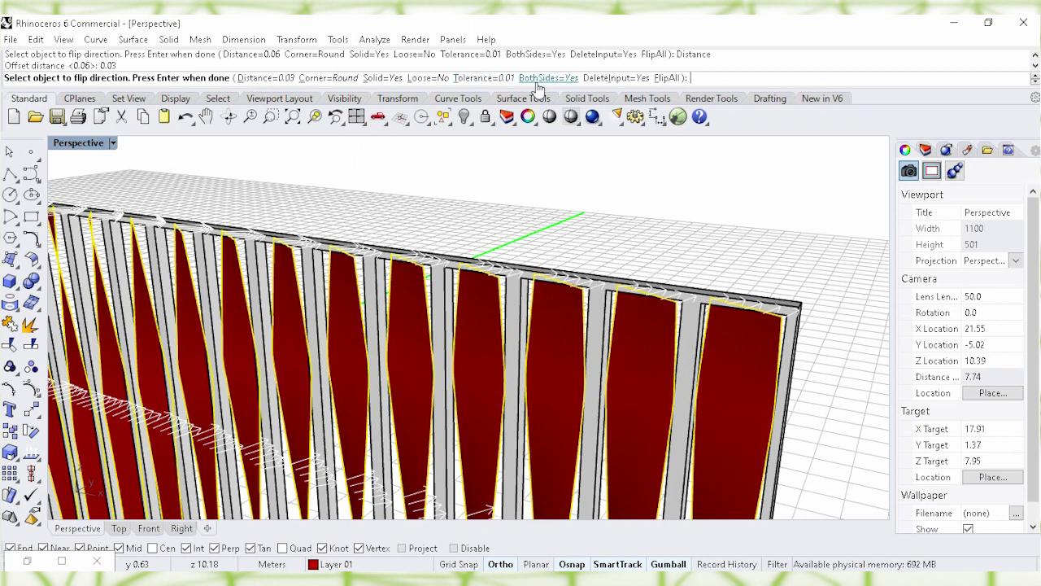
{"action": "right_click", "coordinate": [698, 79]}
{"action": "left_click", "coordinate": [719, 85]}
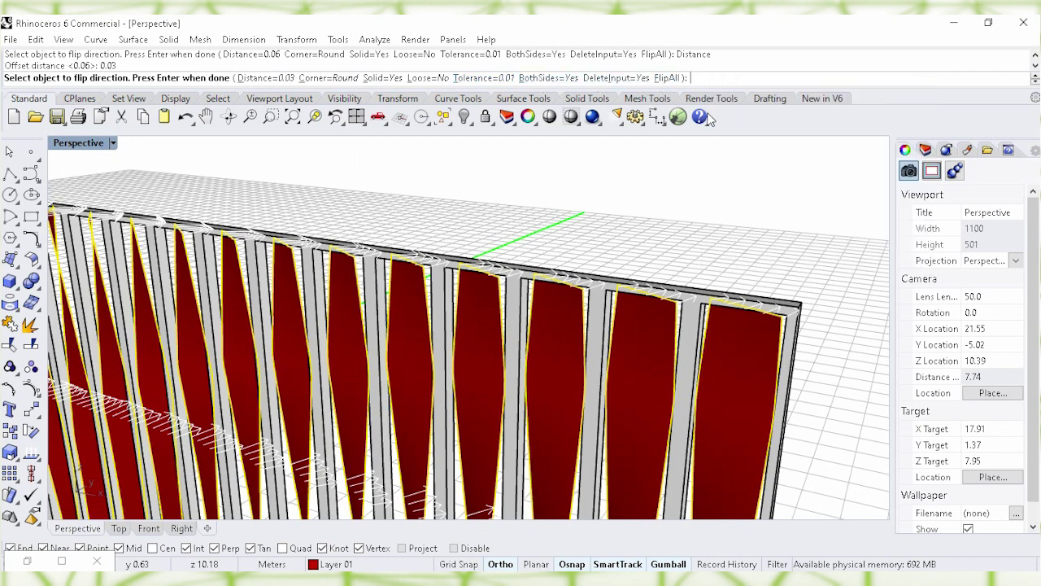
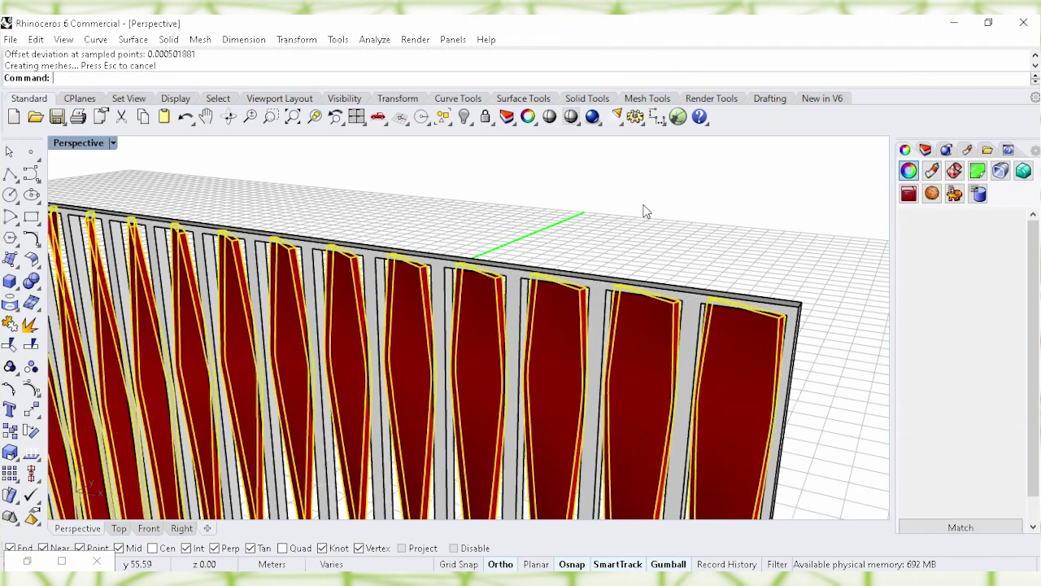
{"action": "key", "text": "Escape"}
Step: Set the Perspective viewport to Rendered display and look over the whole facade at an angle
{"action": "scroll", "coordinate": [572, 203], "scroll_direction": "down", "scroll_amount": 4}
{"action": "scroll", "coordinate": [582, 244], "scroll_direction": "down", "scroll_amount": 6}
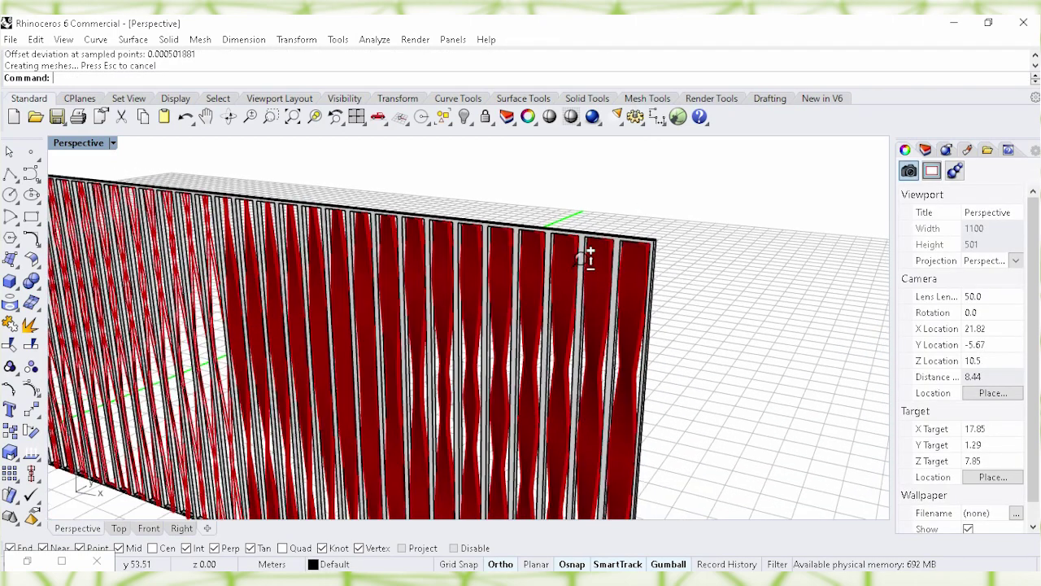
{"action": "right_click_drag", "start_coordinate": [686, 318], "coordinate": [727, 285], "text": "shift"}
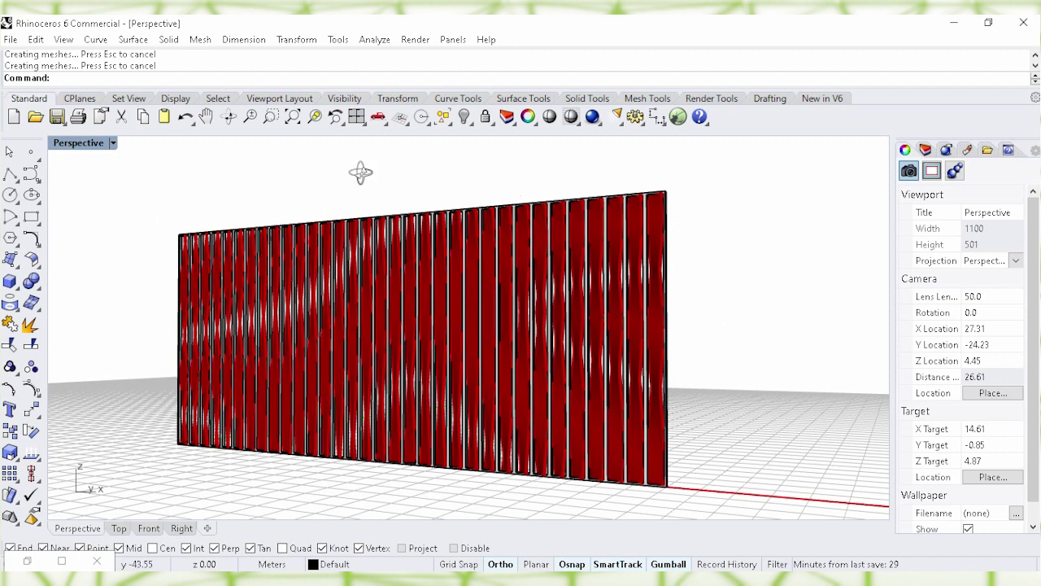
{"action": "left_click", "coordinate": [113, 143]}
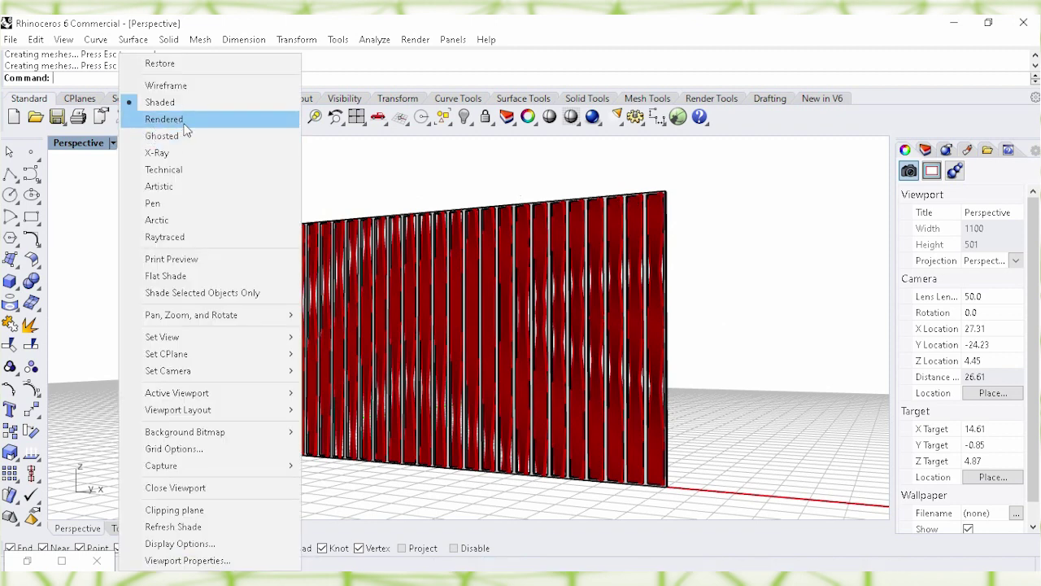
{"action": "key", "text": "Escape"}
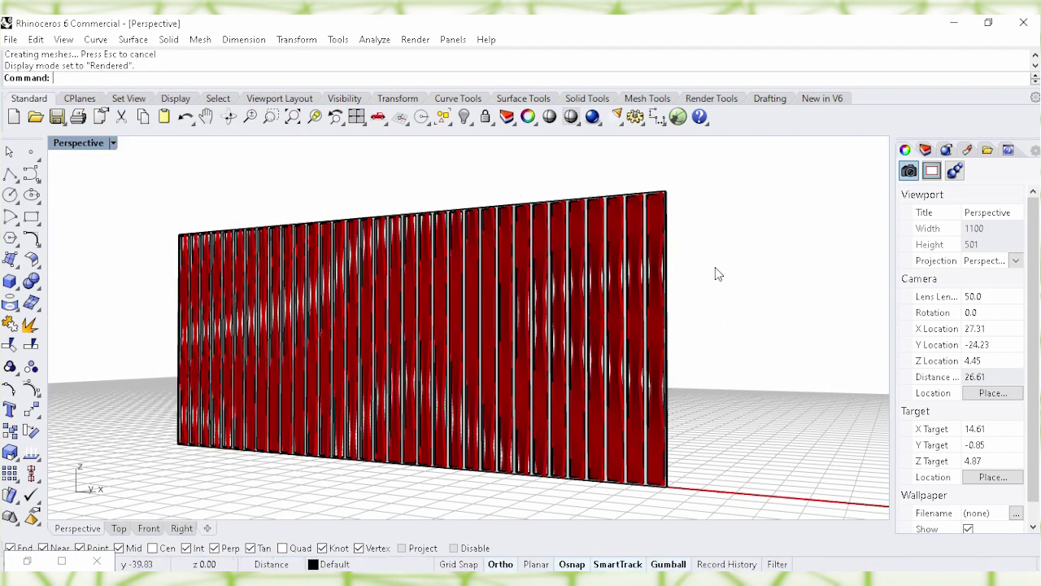
{"action": "right_click_drag", "start_coordinate": [718, 314], "coordinate": [757, 333], "text": "shift"}
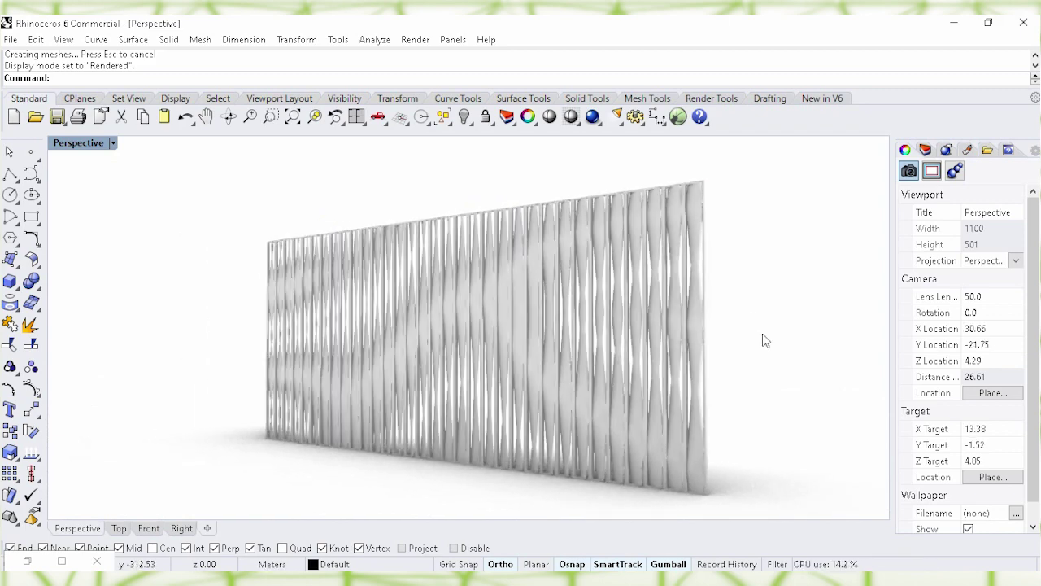
{"action": "scroll", "coordinate": [756, 343], "scroll_direction": "up", "scroll_amount": 2}
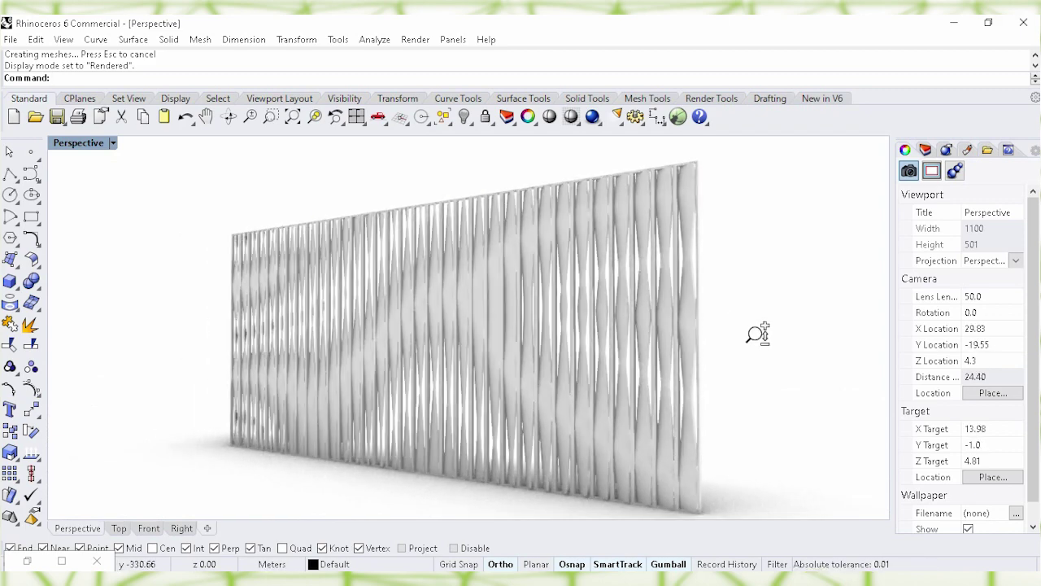
{"action": "right_click_drag", "start_coordinate": [735, 305], "coordinate": [764, 326]}
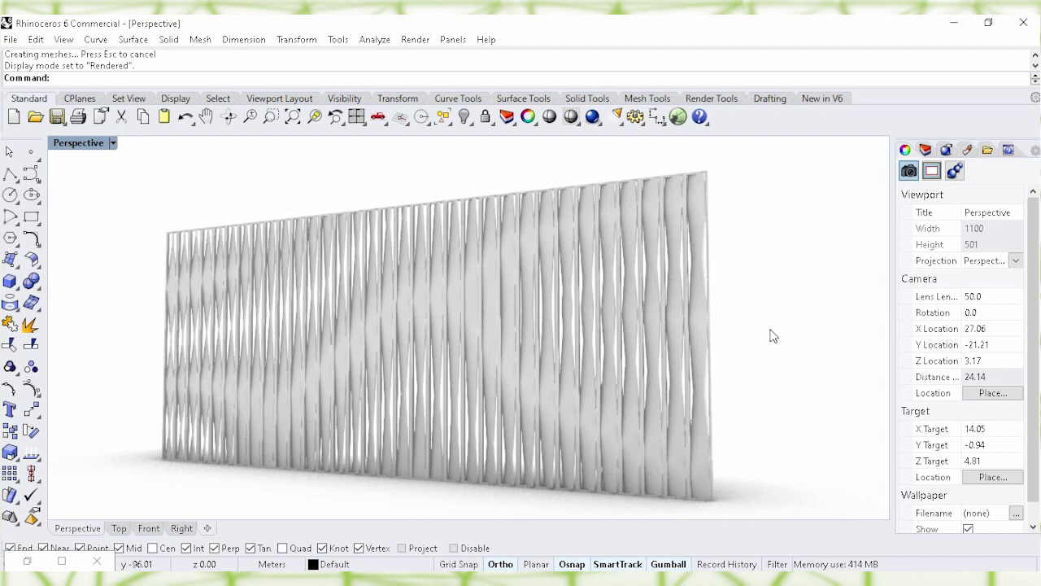